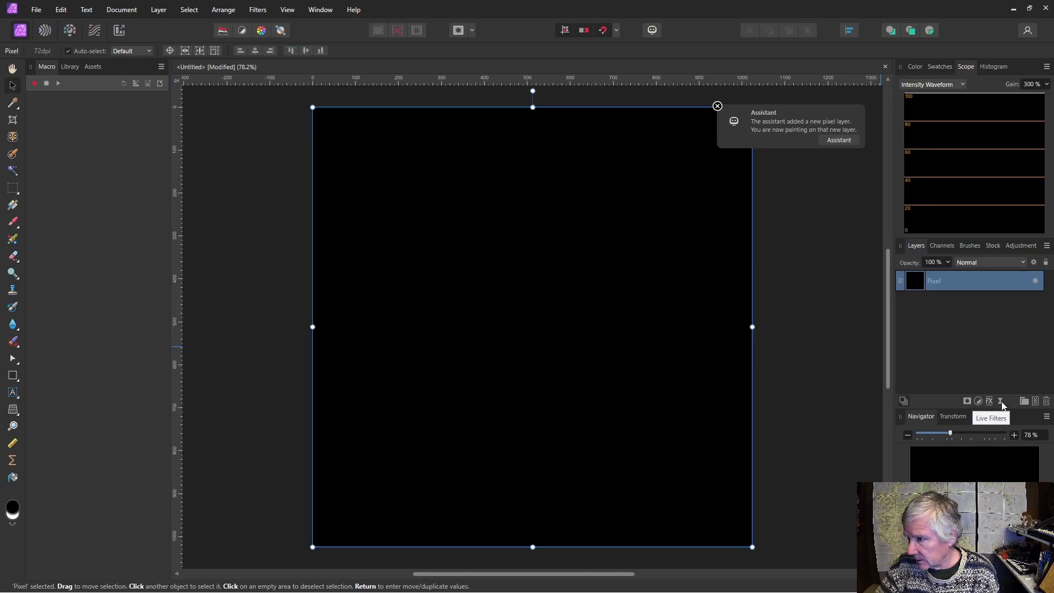
Add a live Procedural Texture filter to the pixel layer and create one equation that drives the R, G and B channels.
click(1001, 401)
click(945, 374)
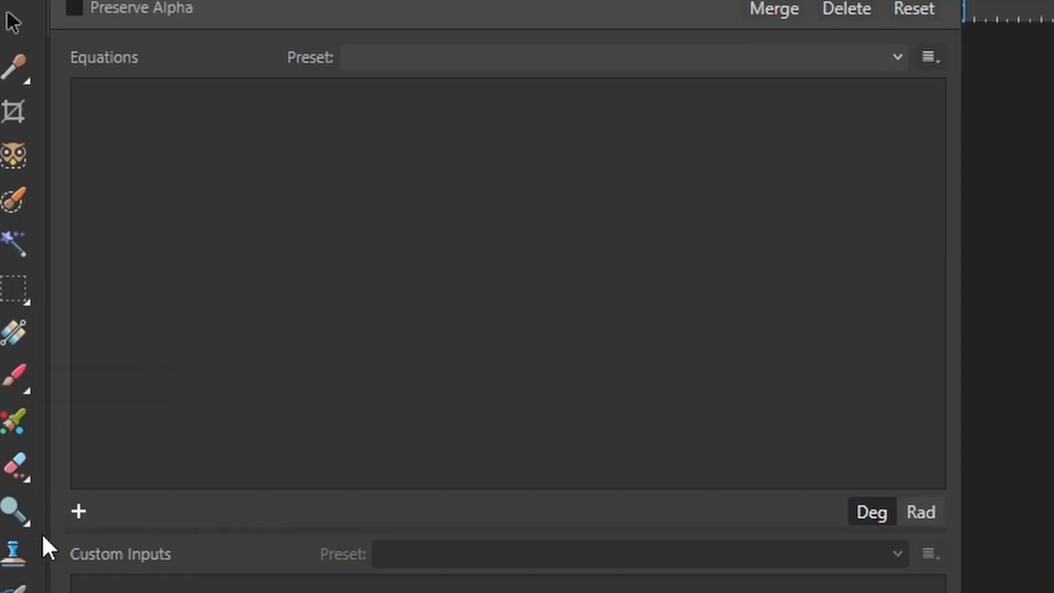
click(76, 512)
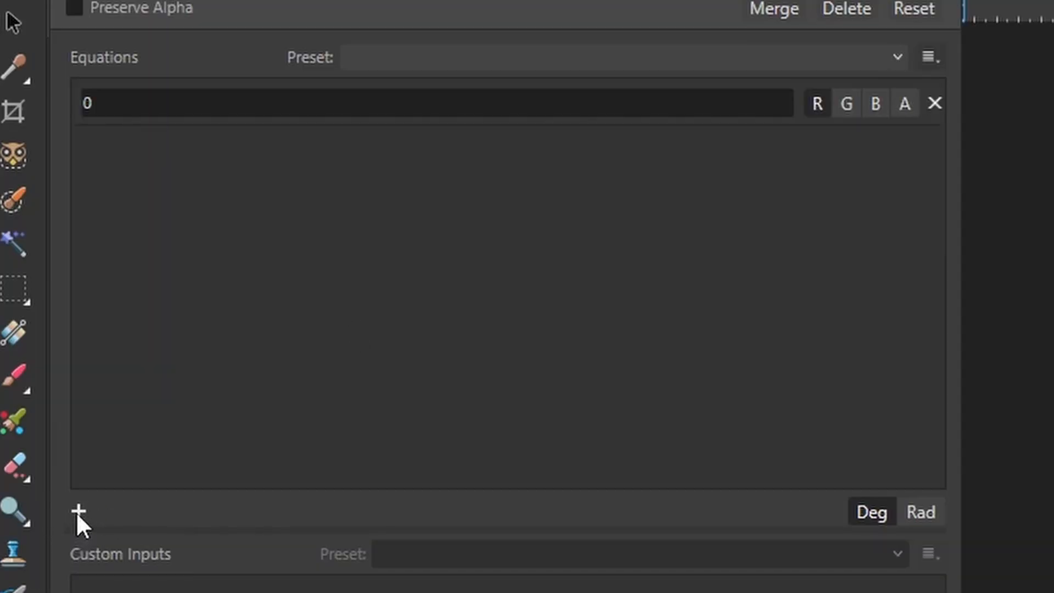
click(872, 107)
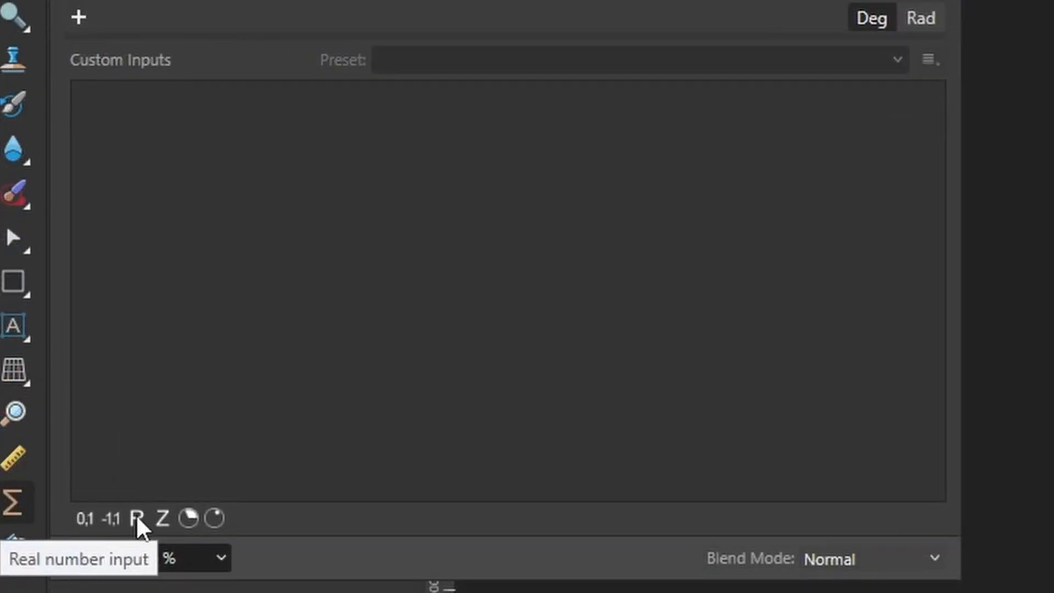
Add a real number custom input a, label it Scale and set its value to 4.
click(137, 518)
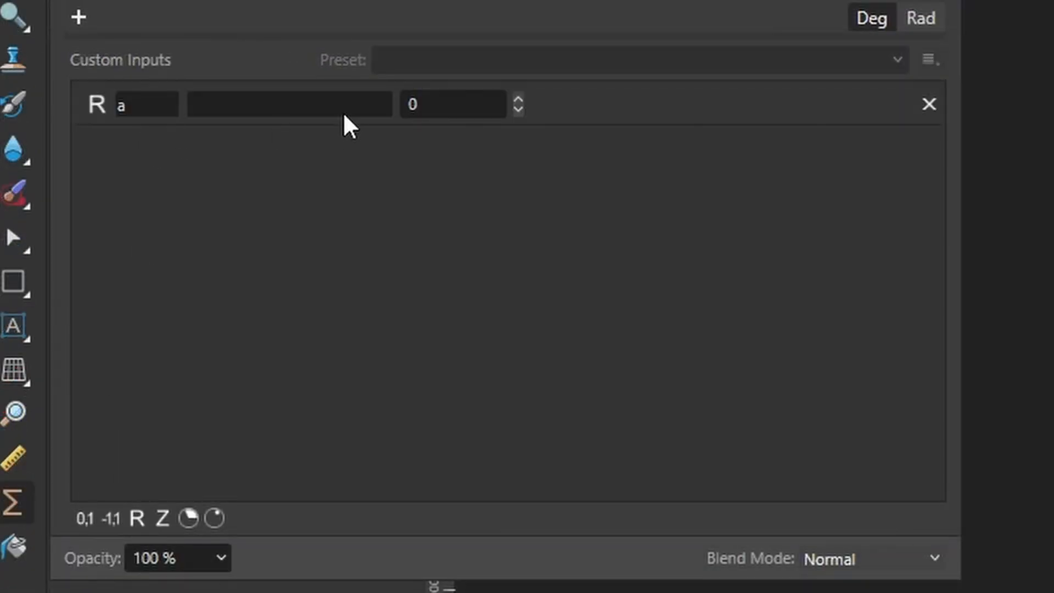
click(285, 110)
text(Scale)
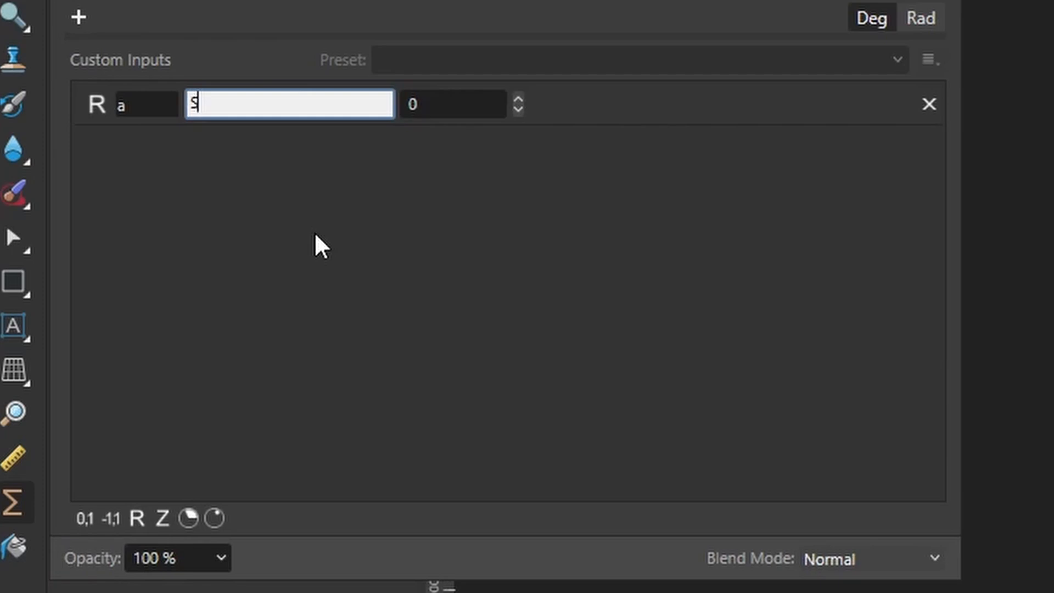
click(413, 107)
text(4)
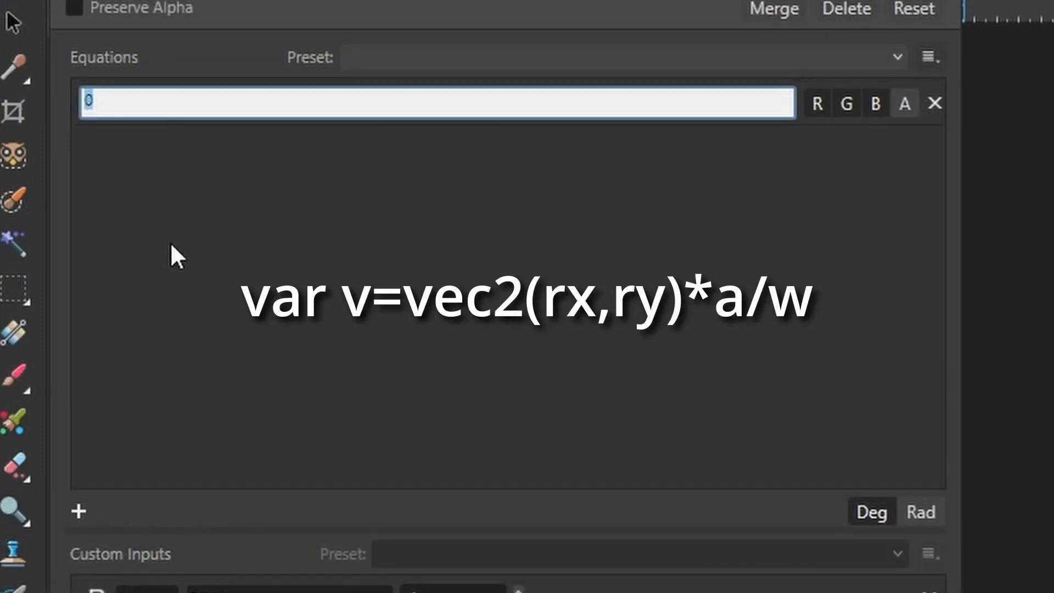
Enter the scaled position vector var v=vec2(rx,ry)*a/w as the texture equation.
text(var v=vec2()
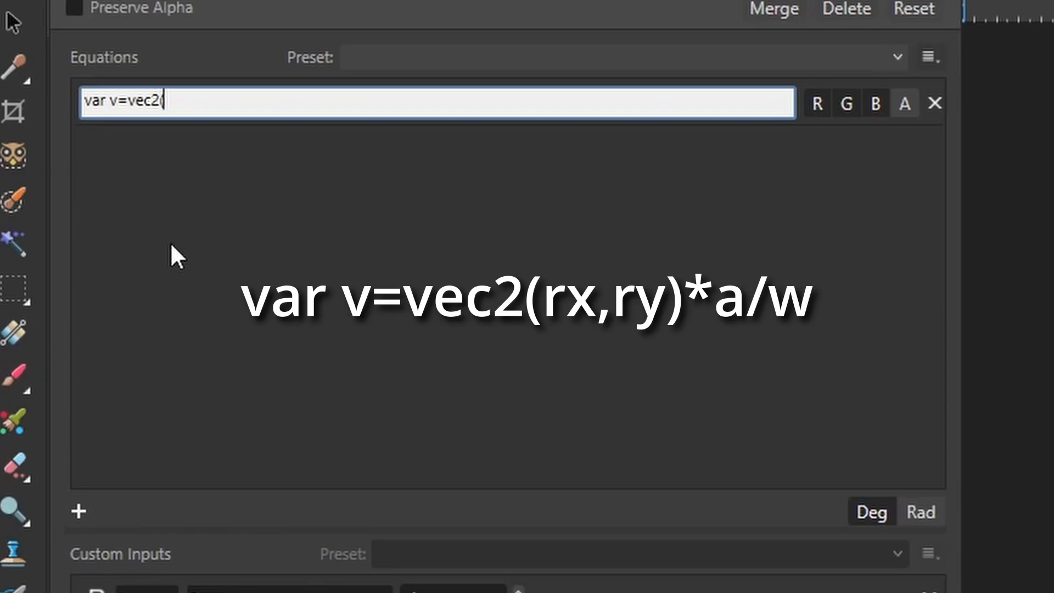
text(rx,ry)*a/)
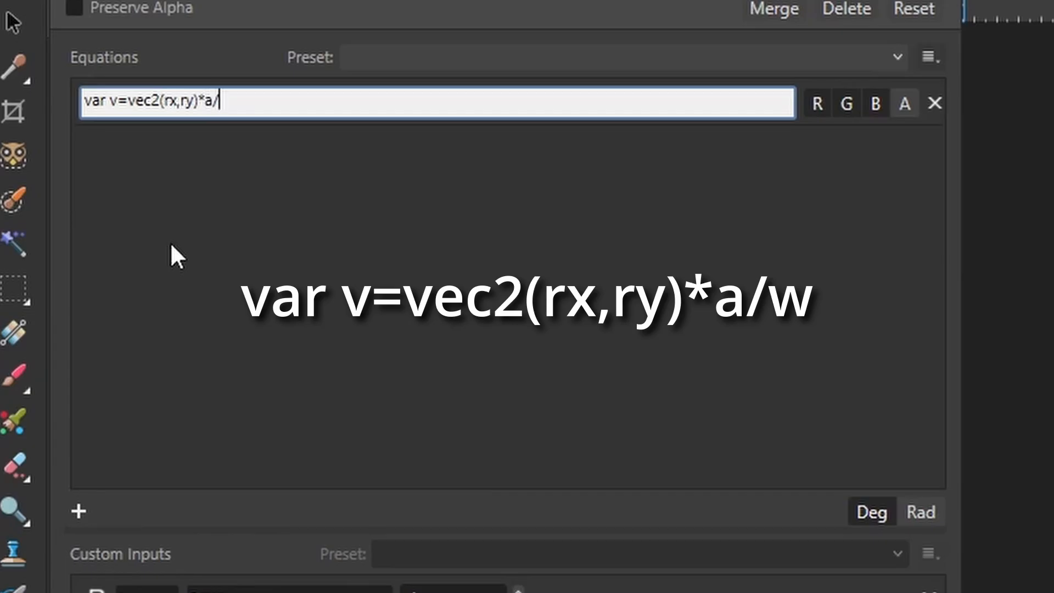
text(w)
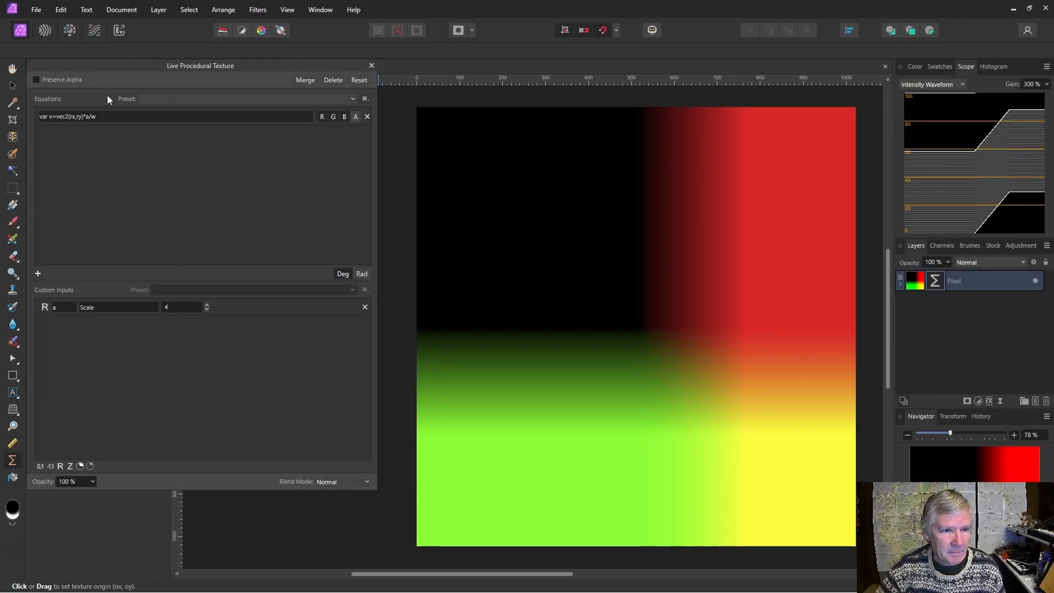
Append the polar coordinate vector to the equation after a semicolon: var vp=vec2(atan2(v.y,v.x)/180,length(v)).
click(110, 117)
text(; )
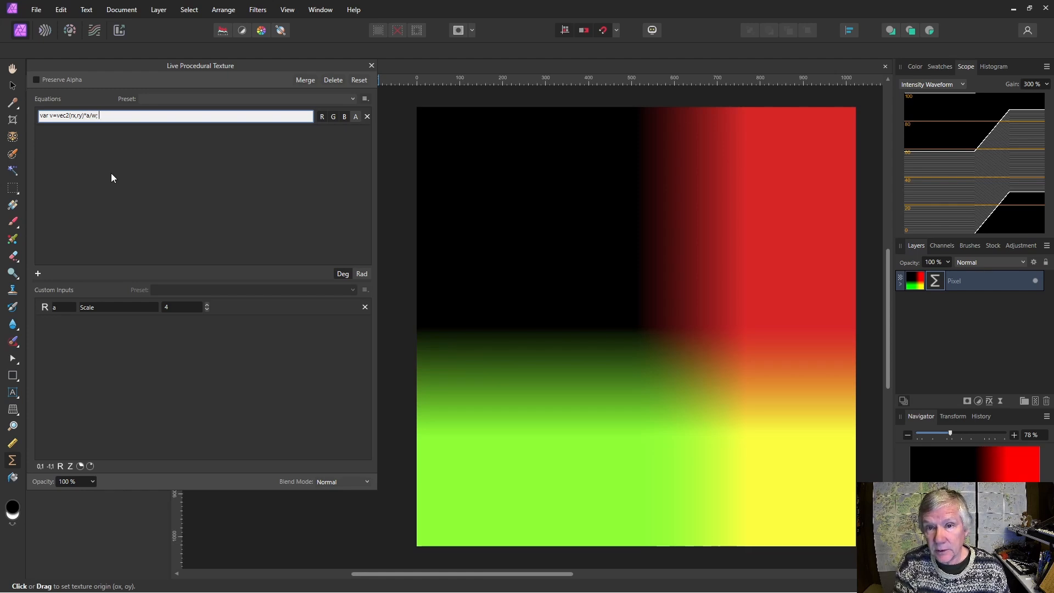
text(var )
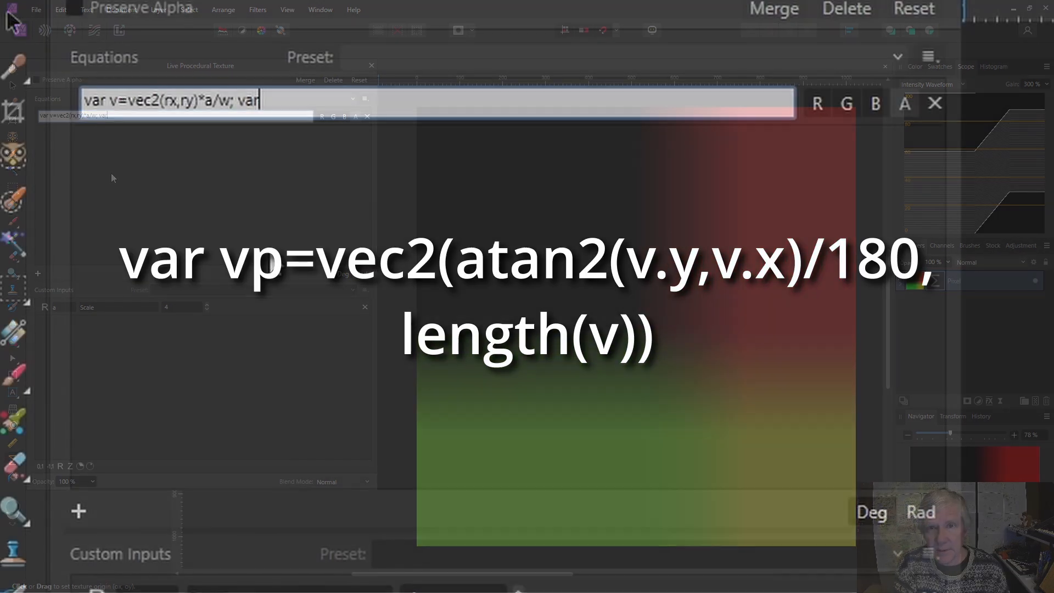
text(vp)
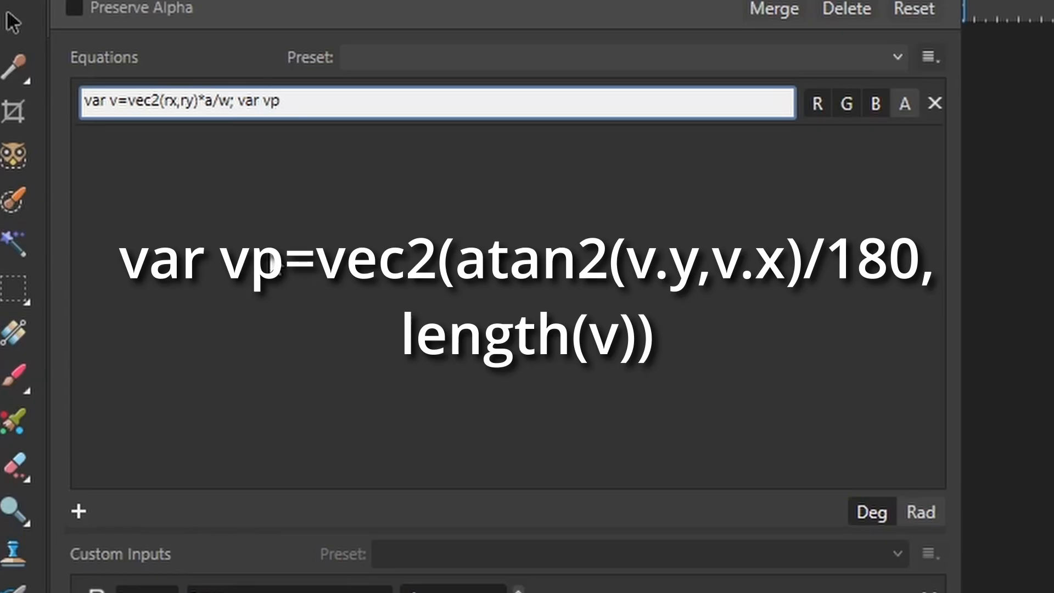
text(=)
text(vec2)
text(()
text(at)
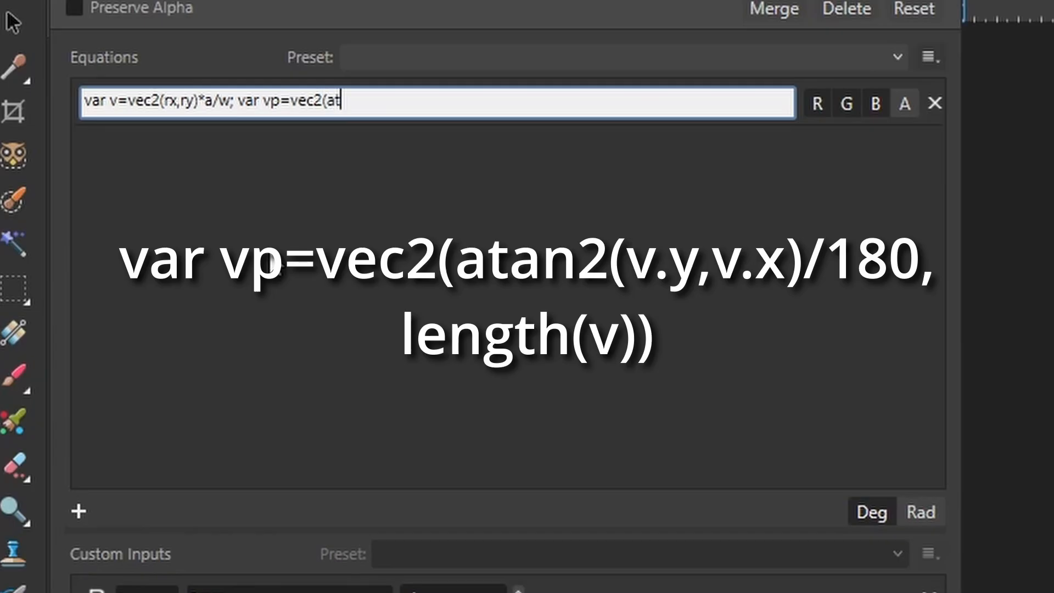
text(an2(v.y,v.x)
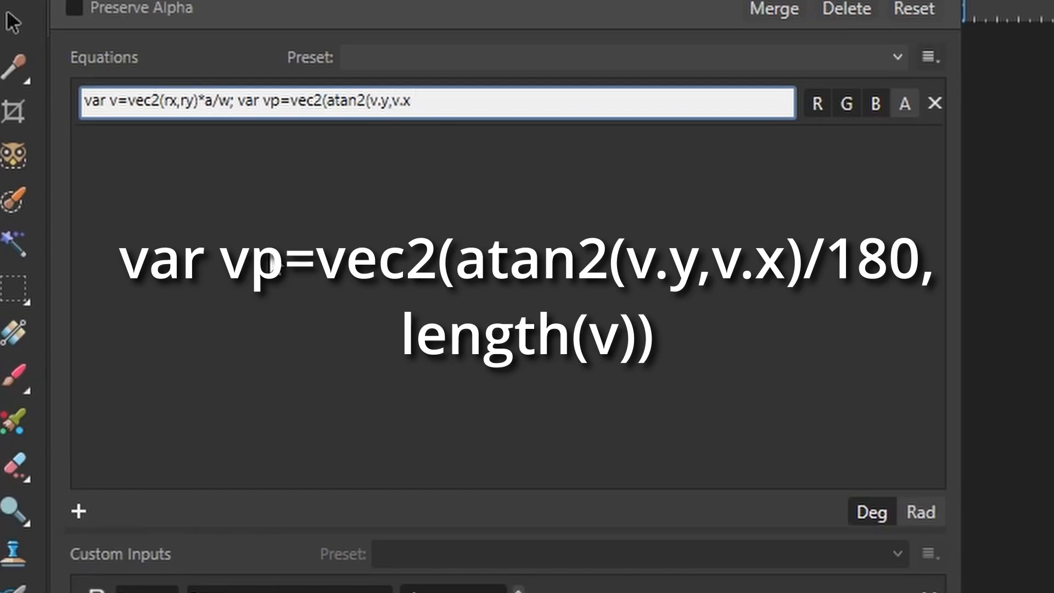
text())
text(/180,)
text(len)
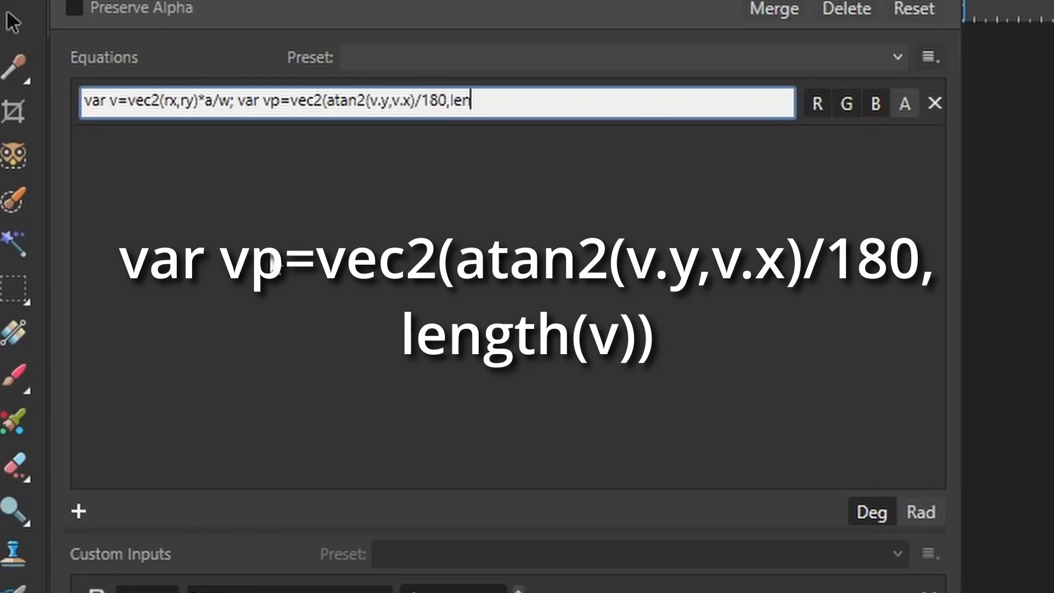
text(gth(v)))
key(Return)
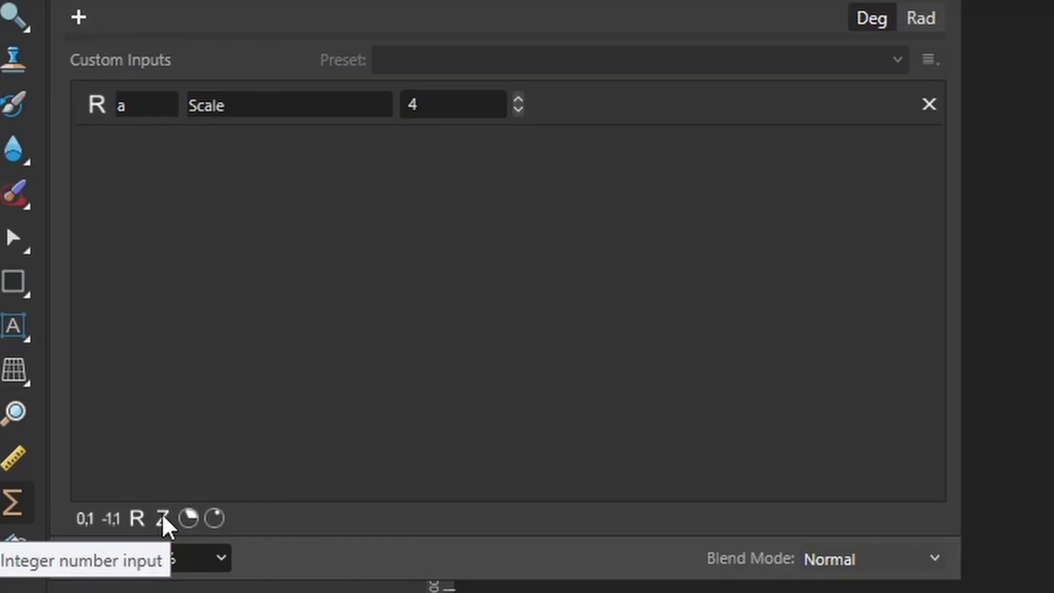
Add an integer custom input with variable n, label it Segments and set its value to 6.
click(70, 465)
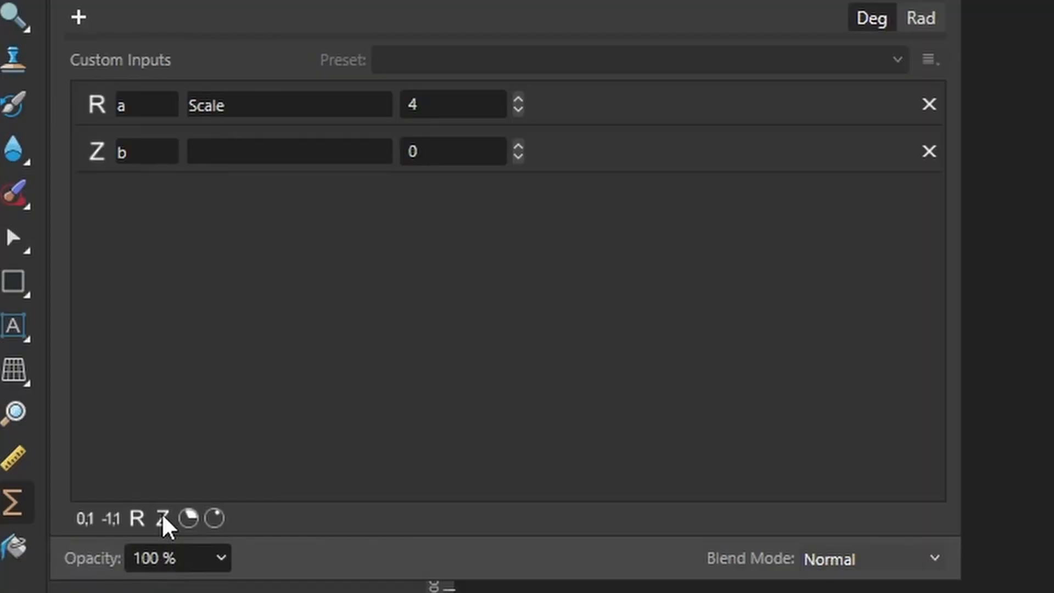
double_click(156, 159)
text(n)
click(325, 157)
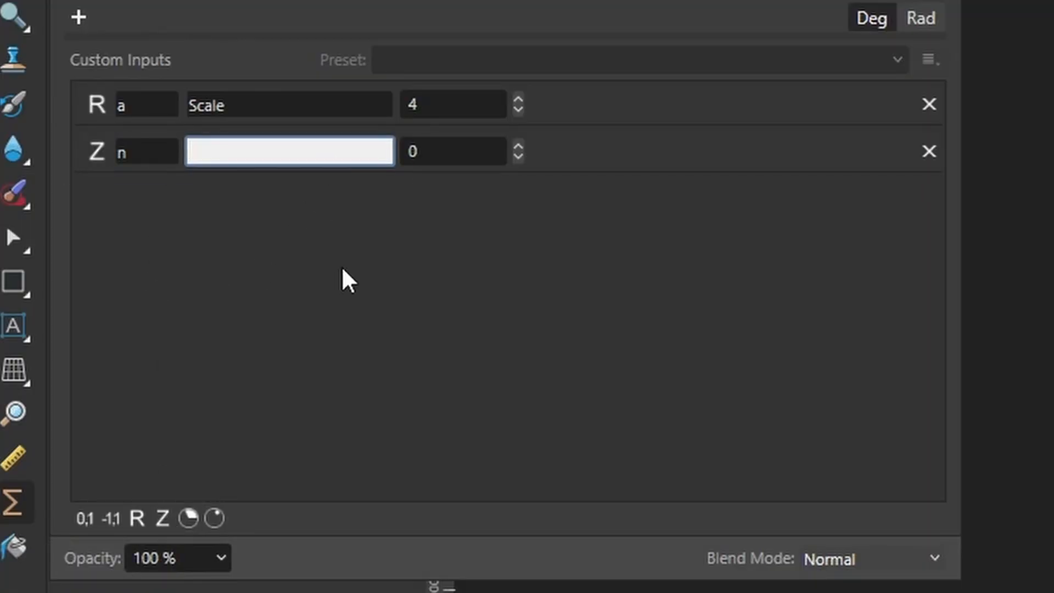
text(Segments)
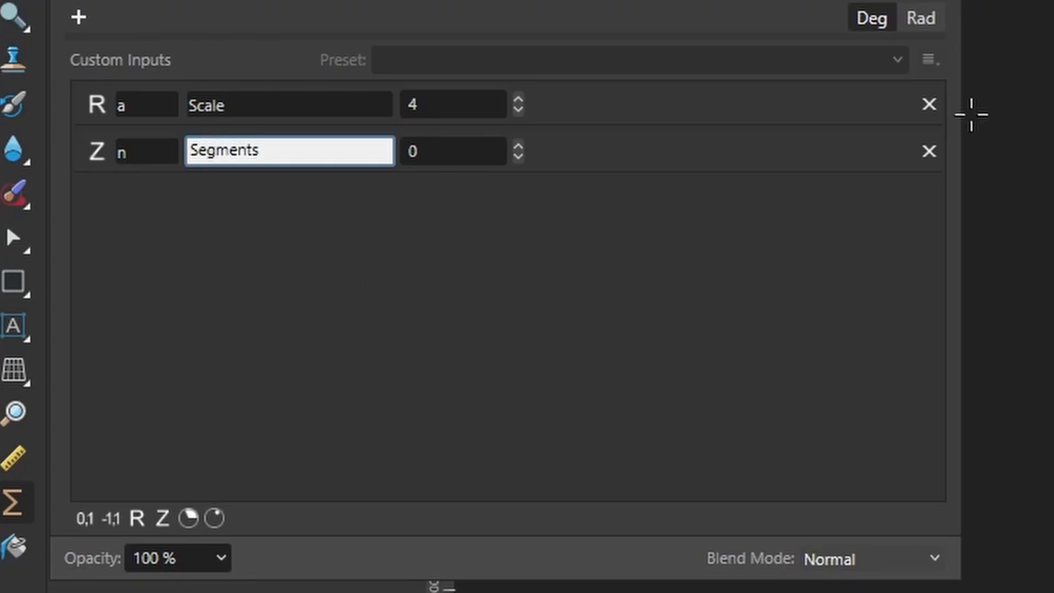
click(430, 160)
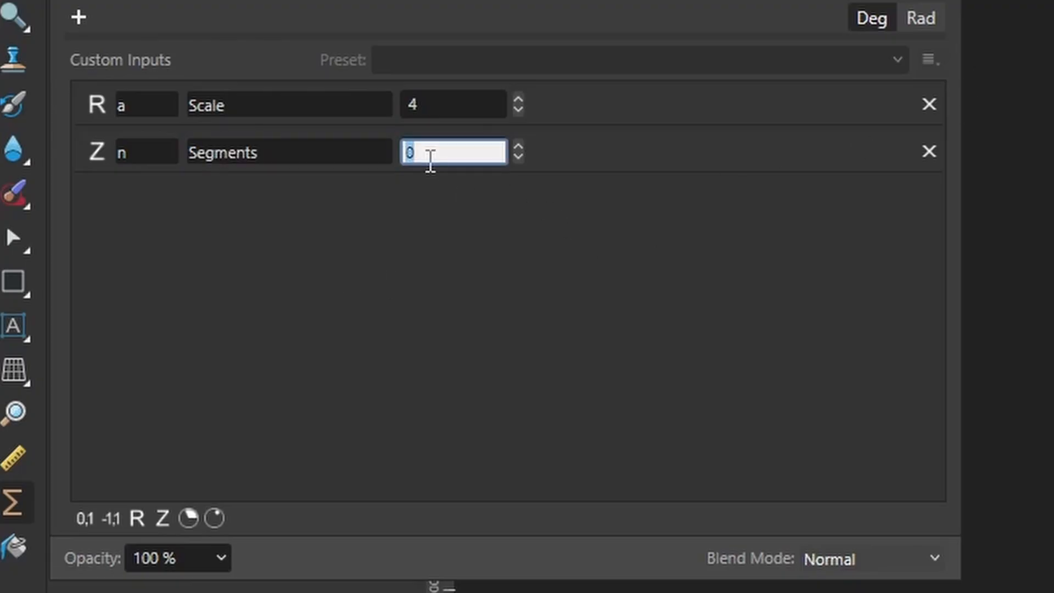
text(6)
key(Return)
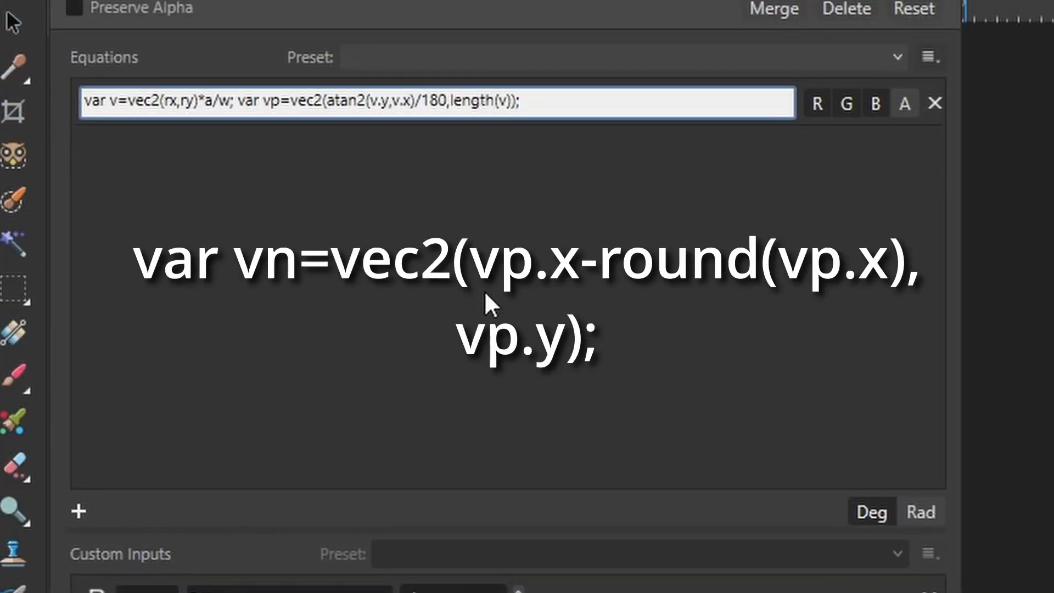
Append the repeated-angle vector var vn=vec2(vp.x-round(vp.x),vp.y) to the end of the equation and apply it.
text(var vn=vec2()
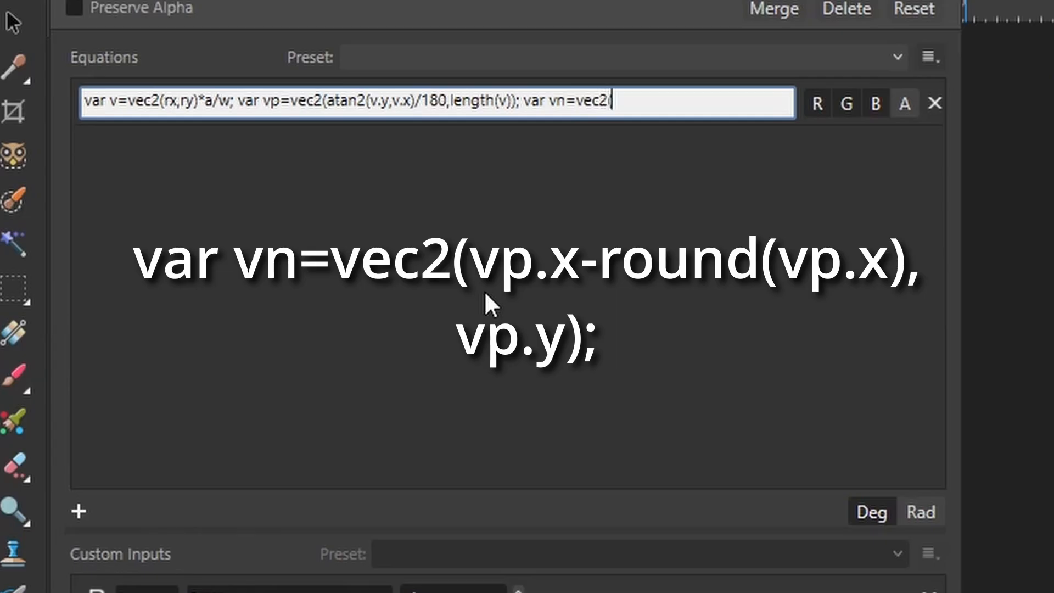
text(vp.x-round()
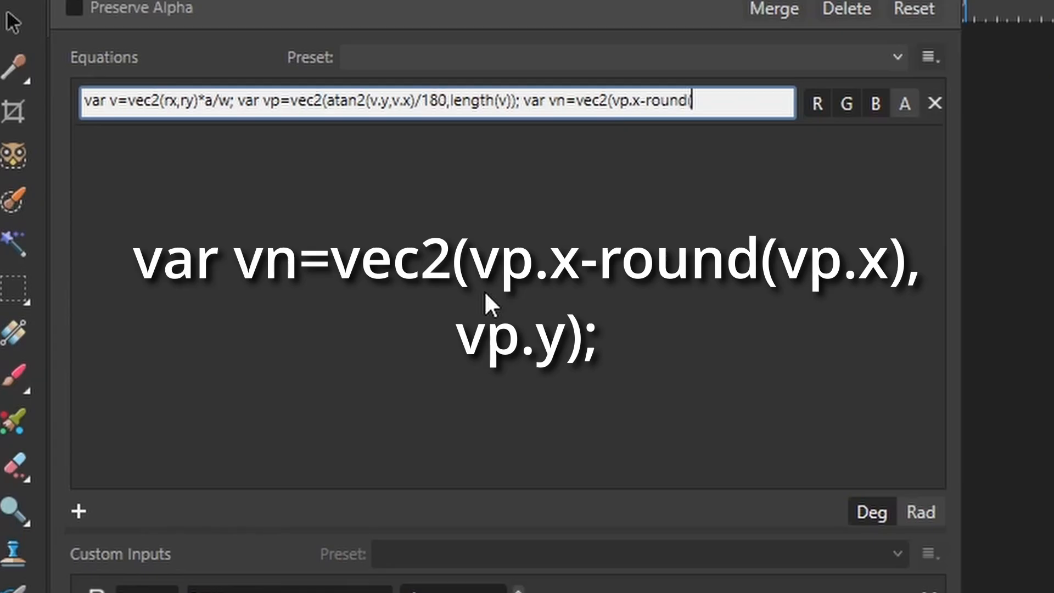
text(vp.x)
text())
text(,)
text(vp.y)
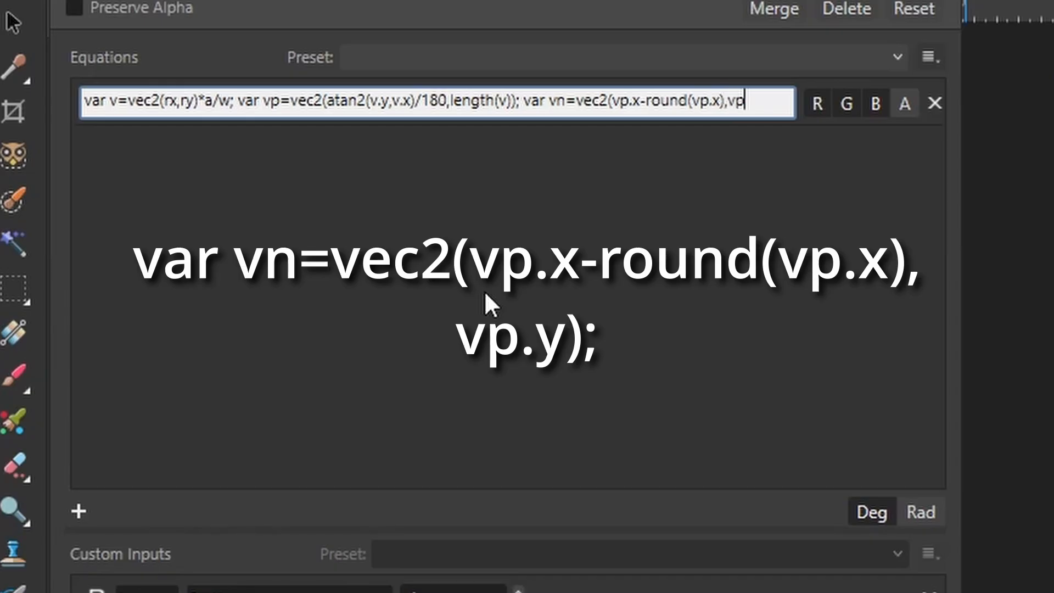
text())
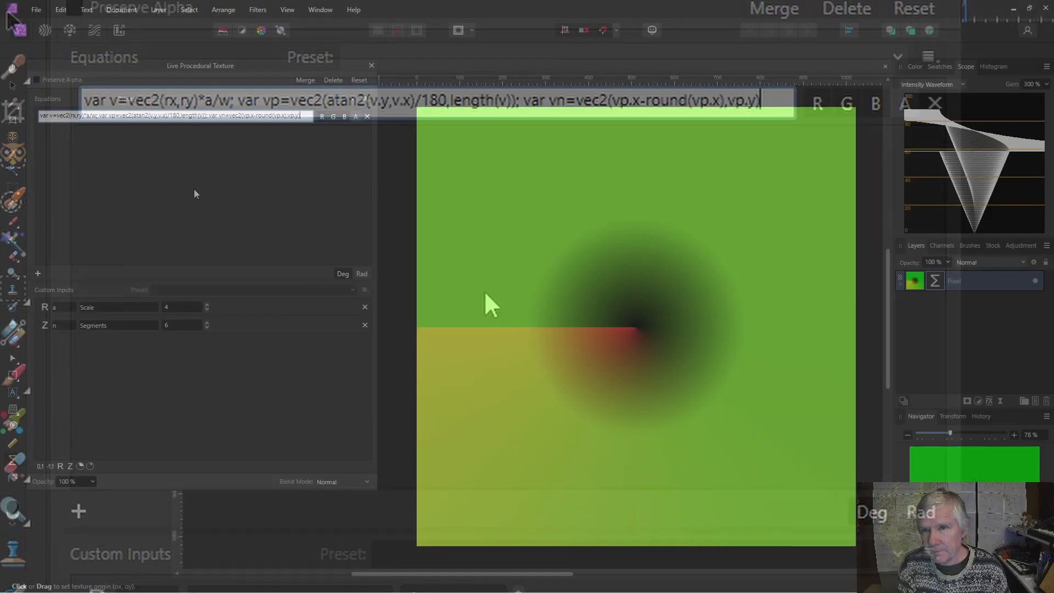
key(Return)
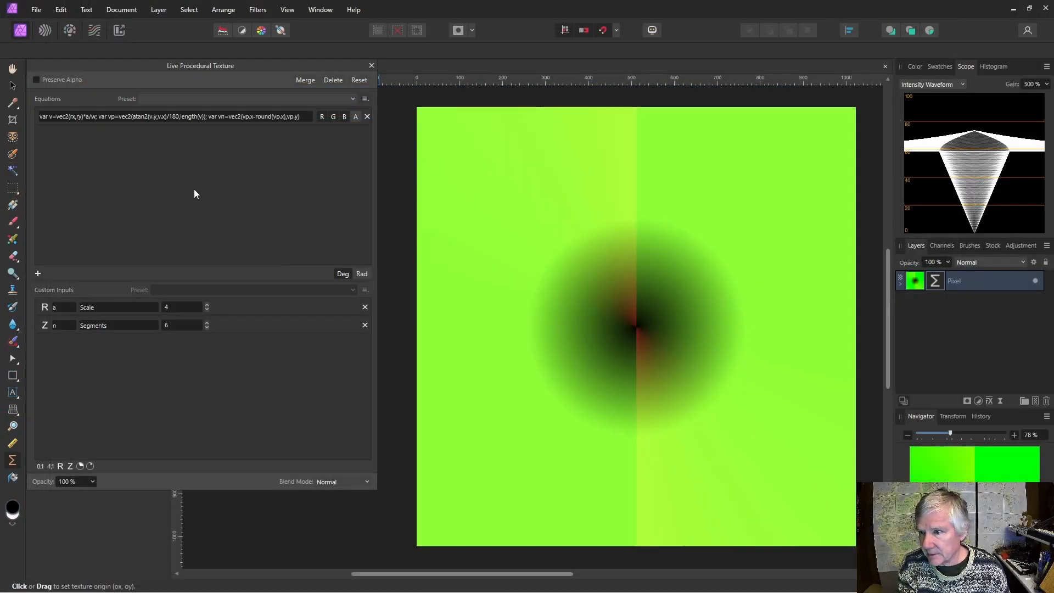
Multiply both vp.x terms in vn by n so that it reads vec2(n*vp.x-round(n*vp.x),vp.y).
click(242, 120)
click(244, 117)
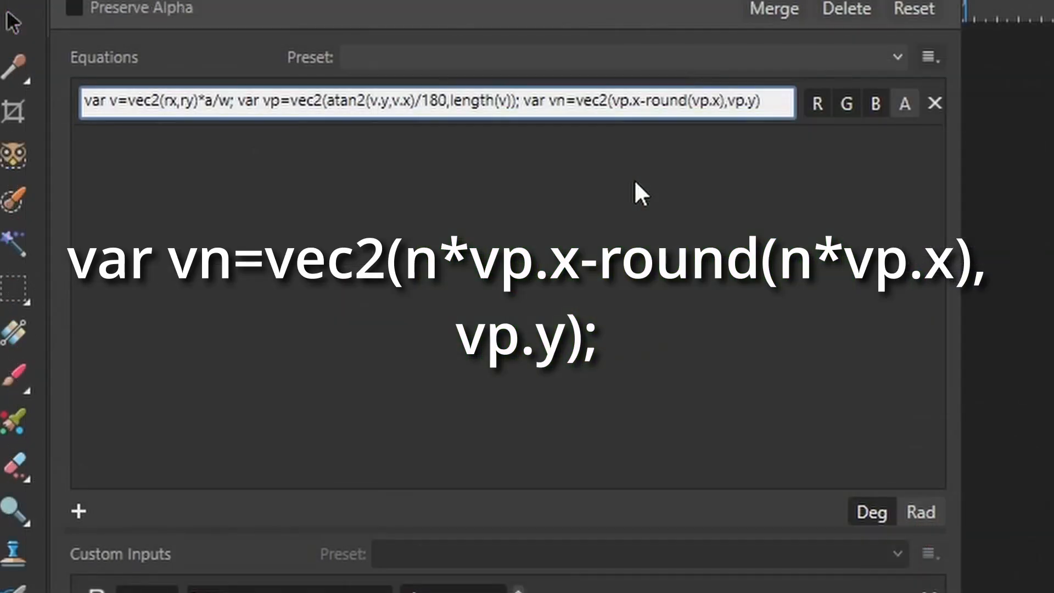
text(n*)
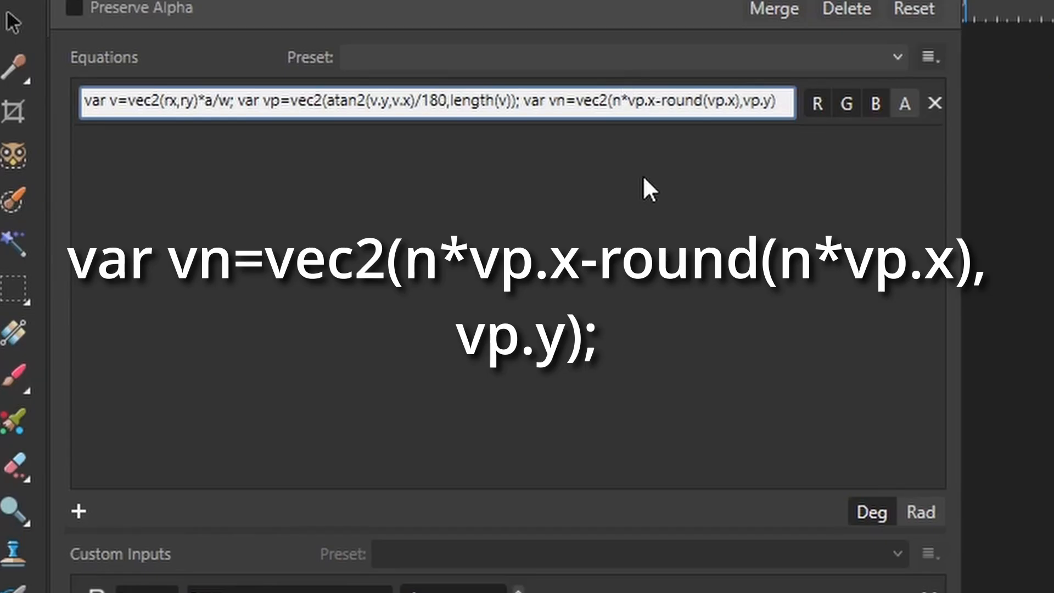
click(660, 97)
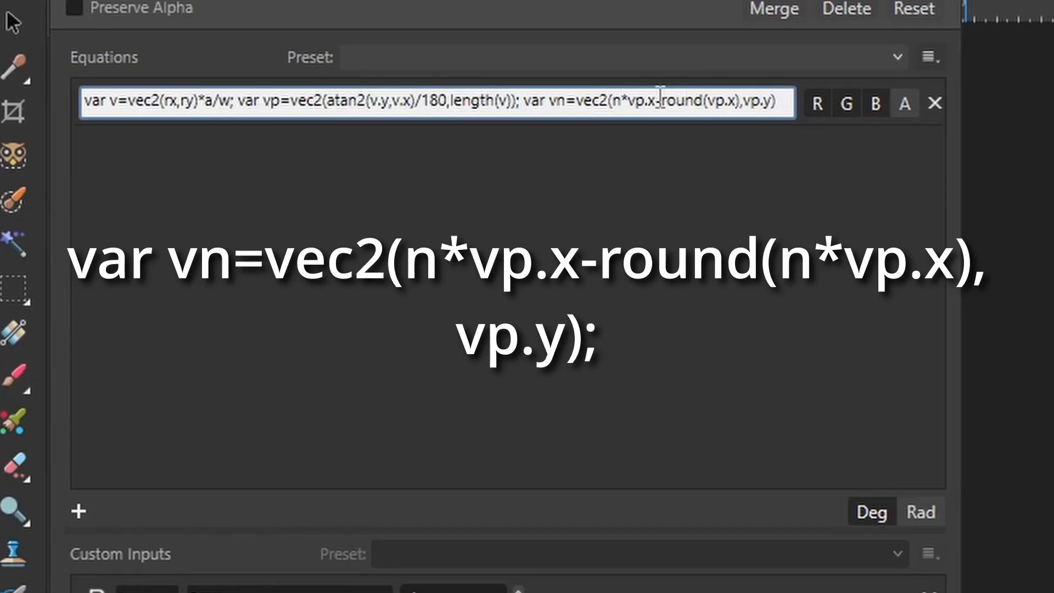
click(710, 102)
text(n*)
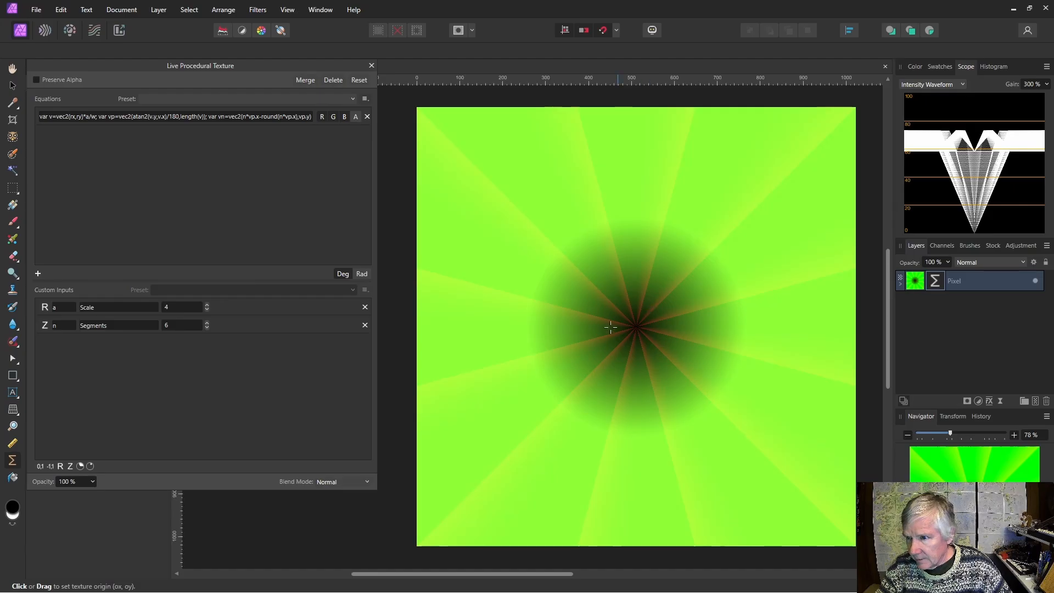
Lower the Segments input in single increments, starting with 5, to try fewer segments in the texture.
click(206, 327)
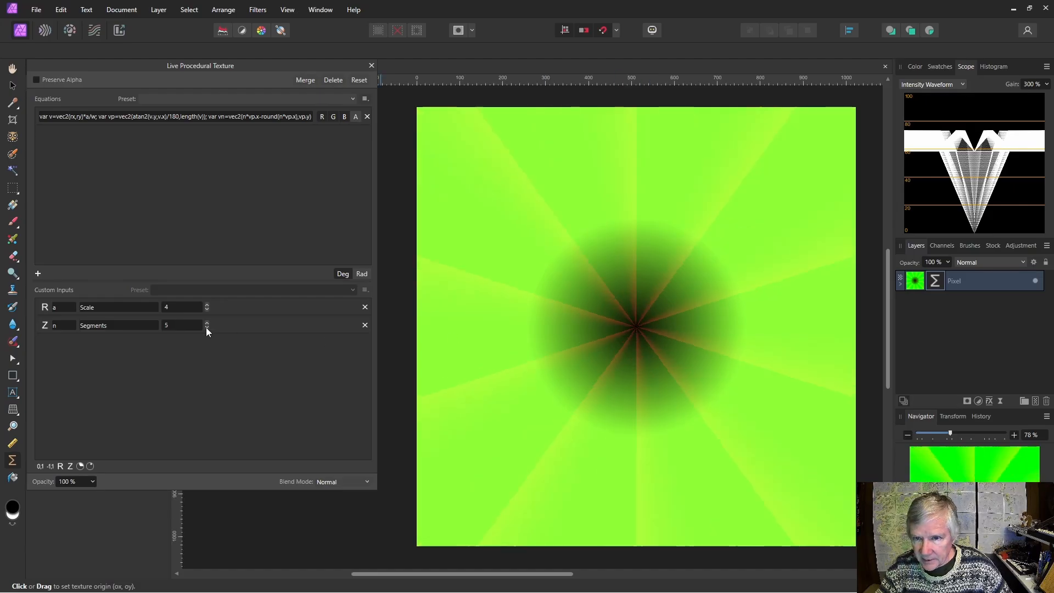
click(206, 327)
click(205, 327)
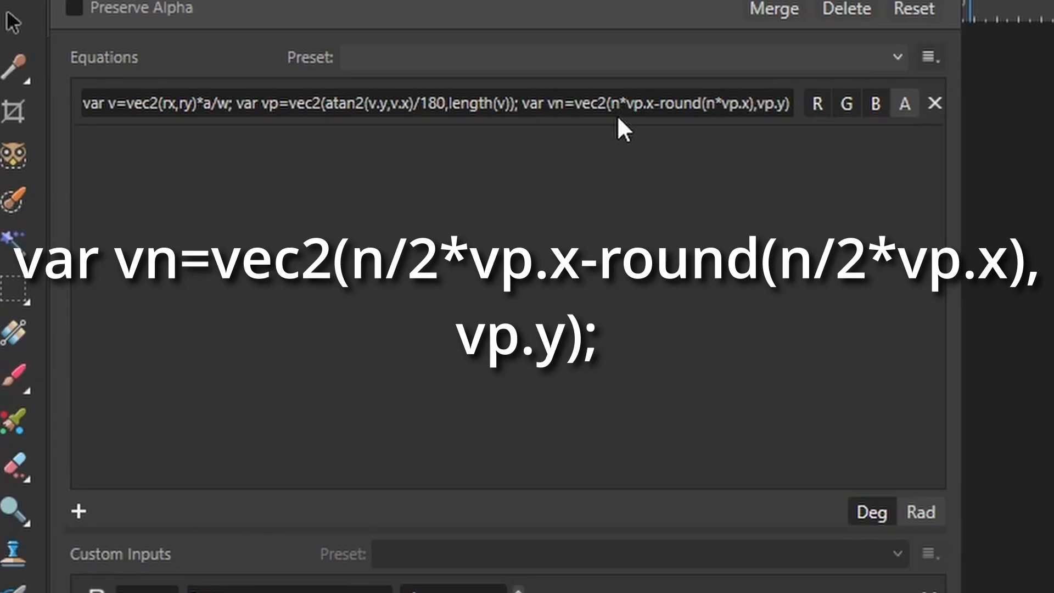
Change n to n/2 in both terms of the vn vector, giving vec2(n/2*vp.x-round(n/2*vp.x),vp.y), and apply the equation.
click(627, 103)
click(622, 104)
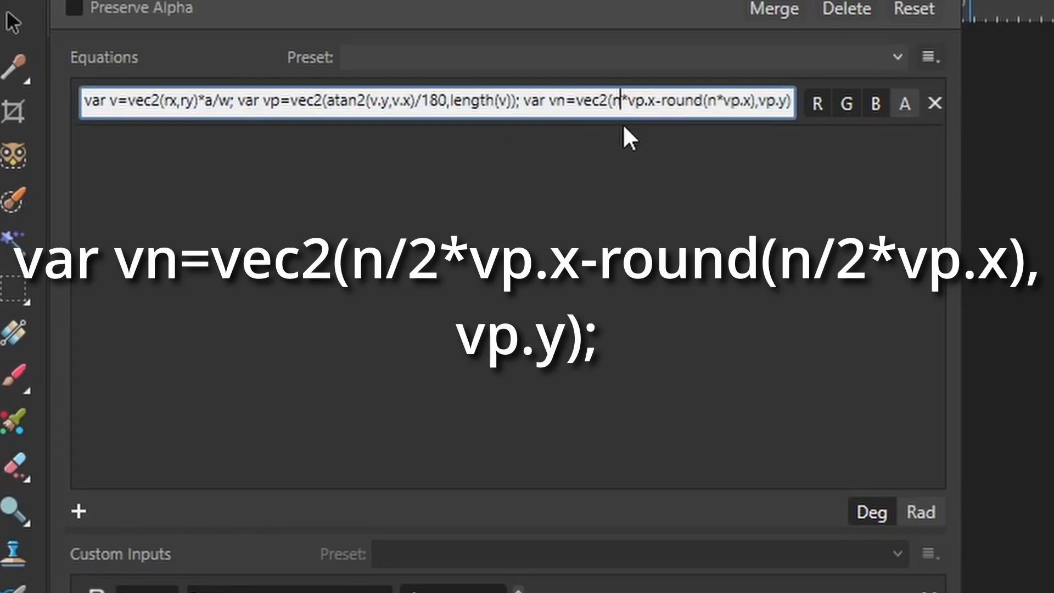
text(/)
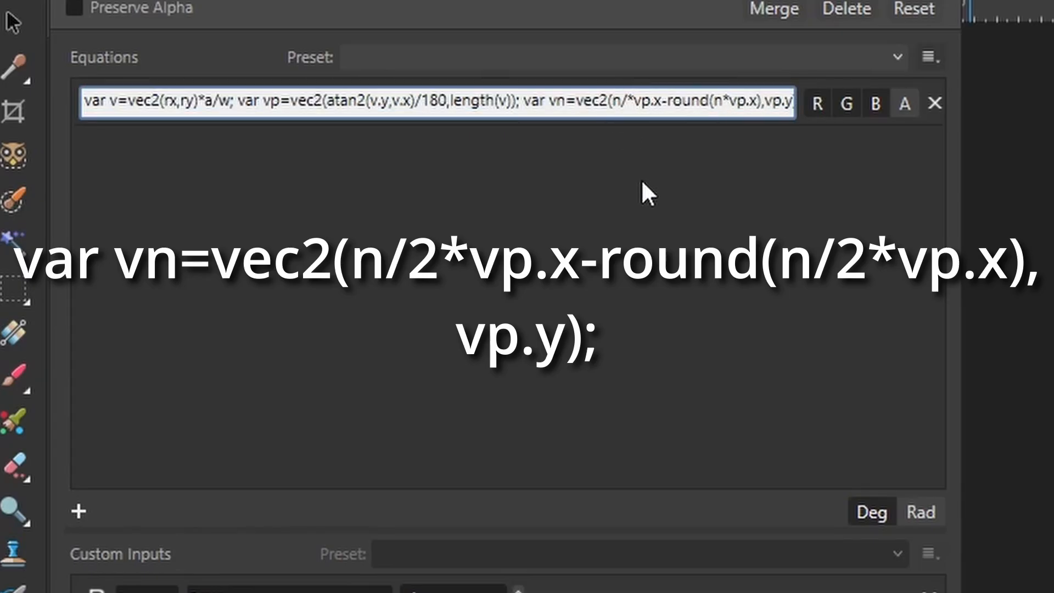
text(2)
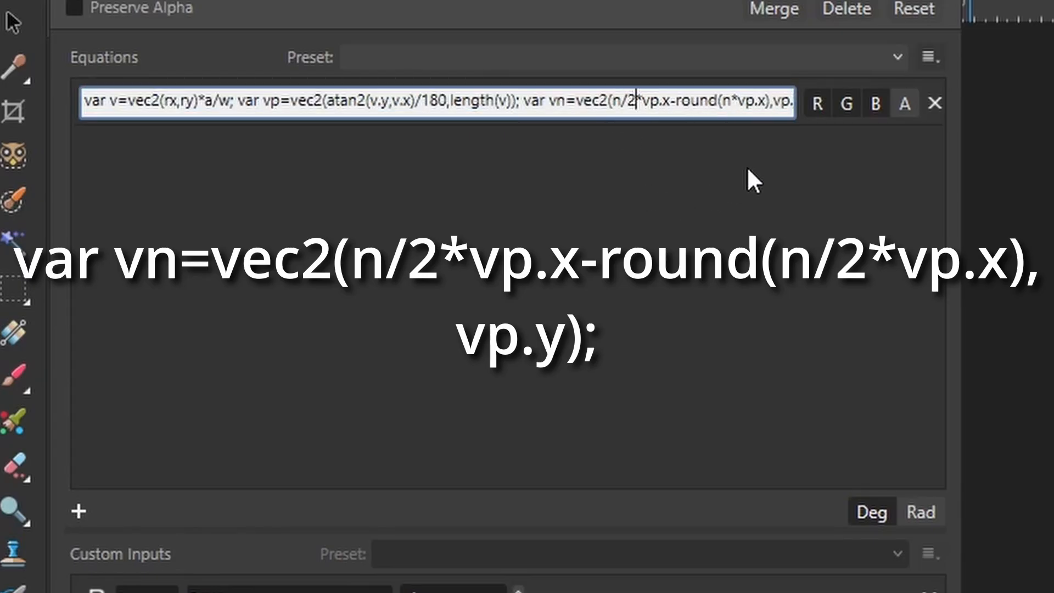
click(731, 102)
text(/2)
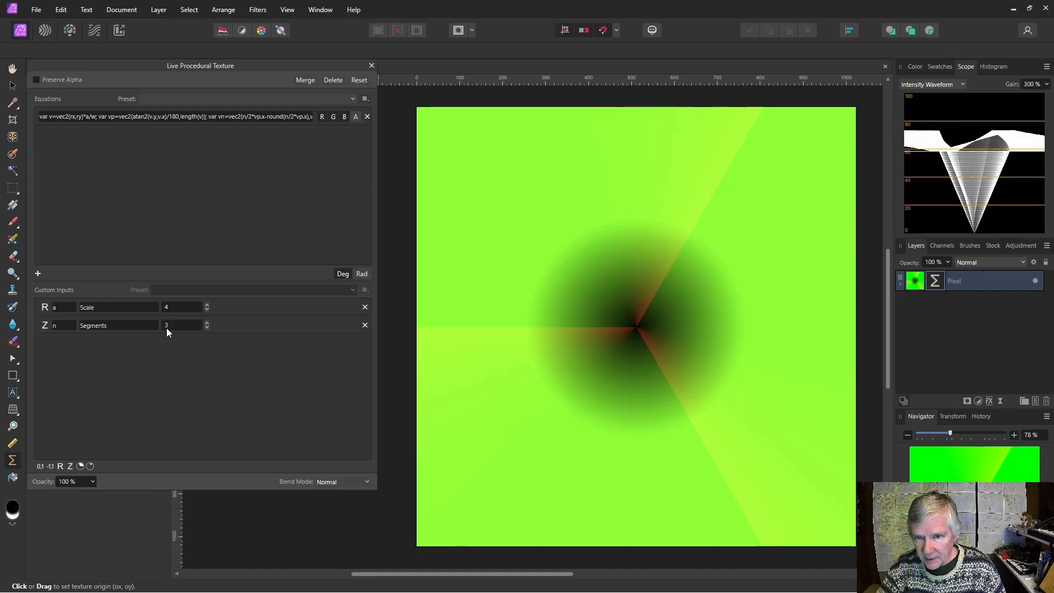
Raise the Segments input to 6.
click(207, 323)
click(207, 323)
click(207, 323)
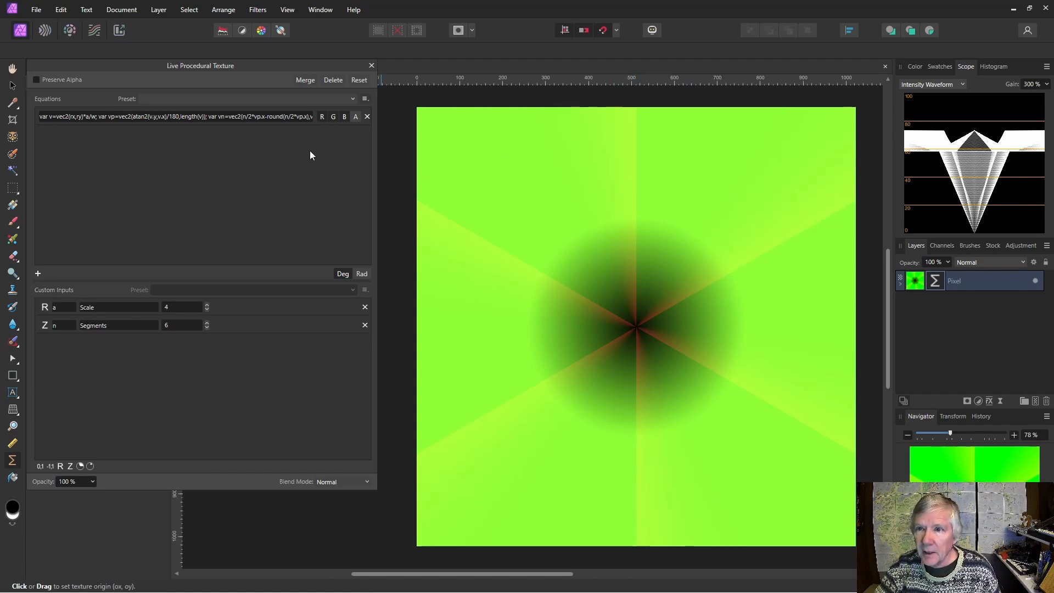
Widen the texture dialog and wrap the first component of vn in abs(), giving abs(n/2*vp.x-round(n/2*vp.x)), then apply it.
drag(377, 171, 550, 172)
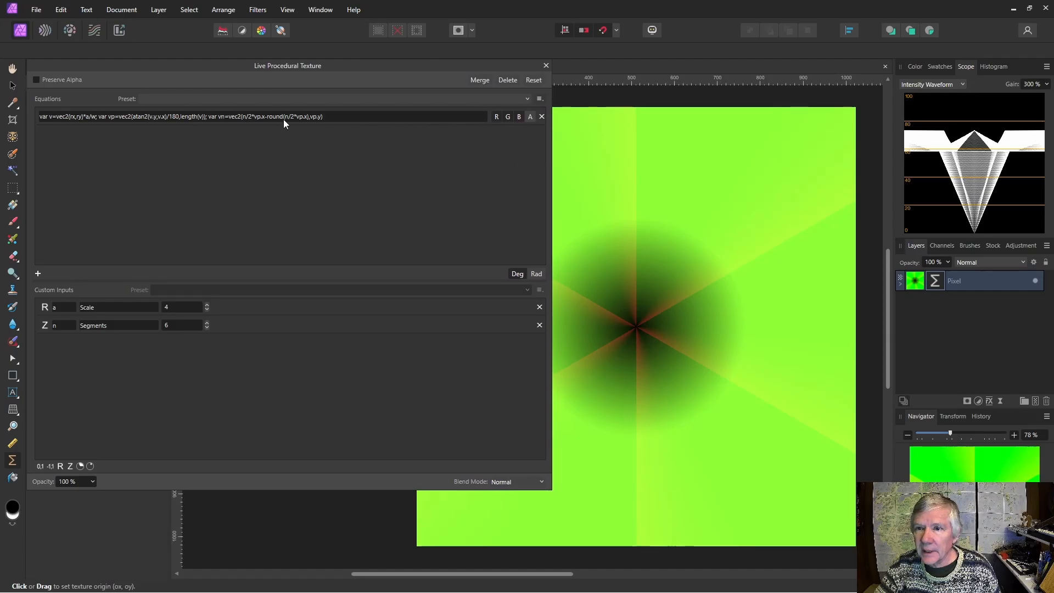
click(244, 120)
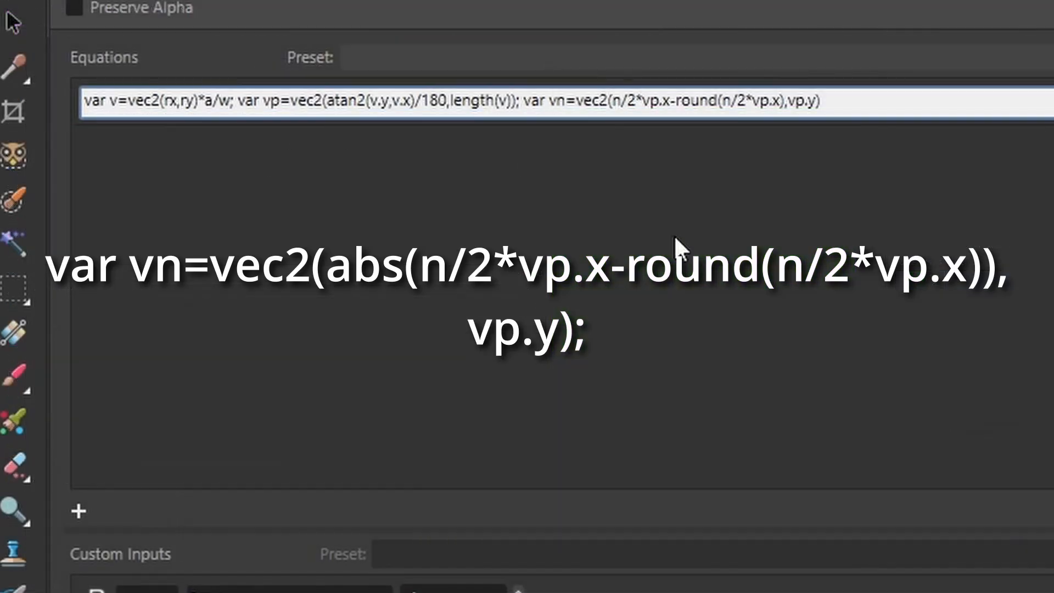
text(abs()
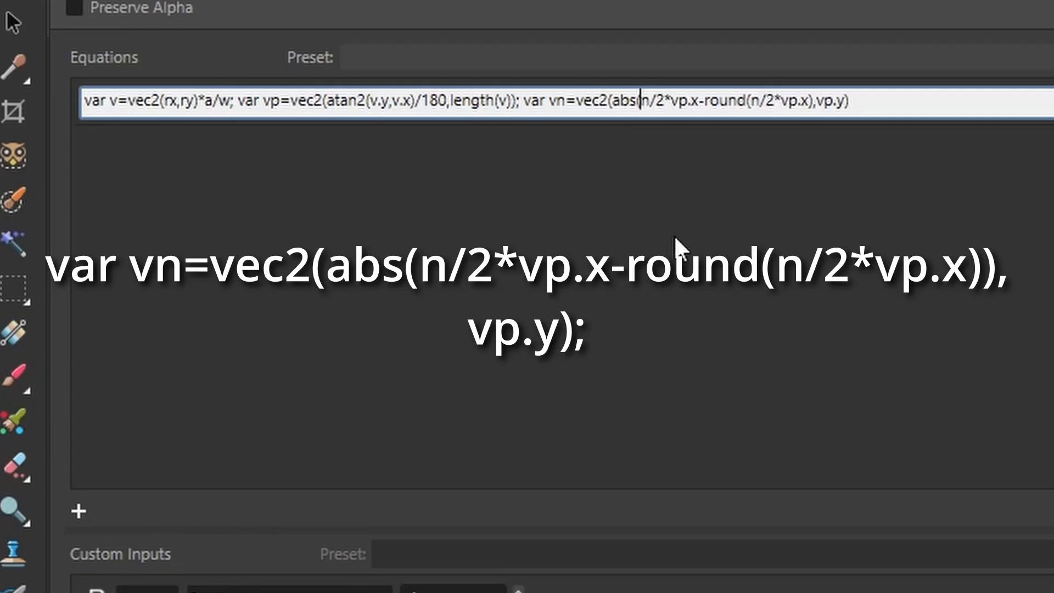
click(810, 107)
text())
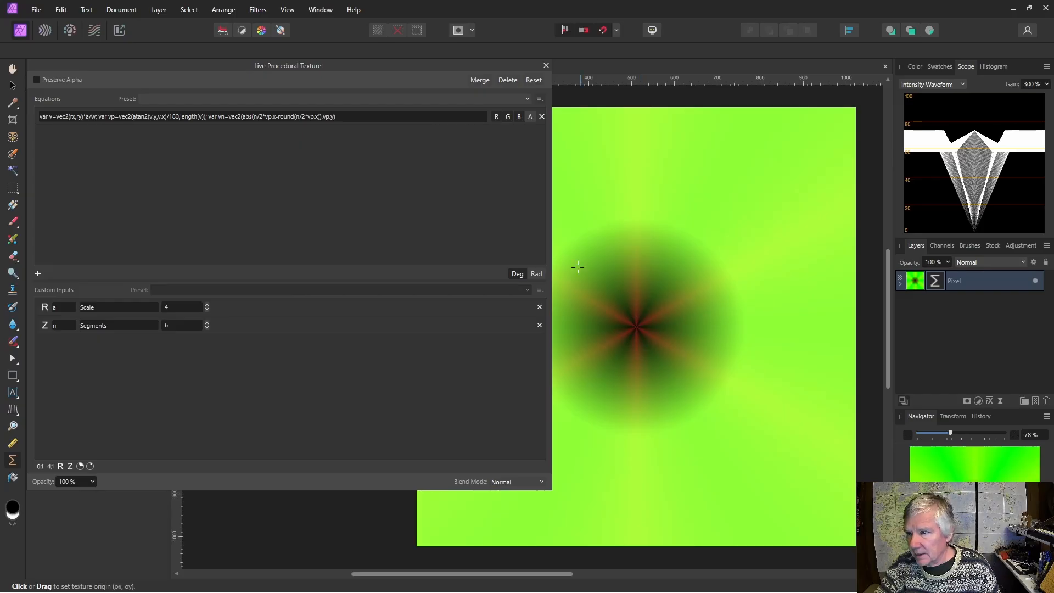
Lower the Scale input to 1.
click(208, 310)
click(208, 310)
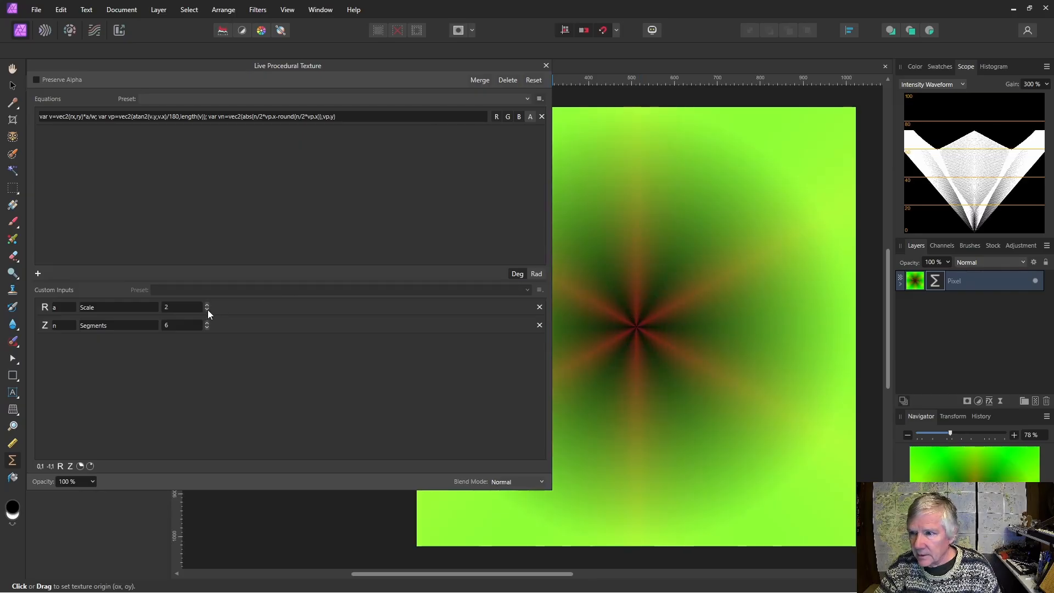
click(208, 310)
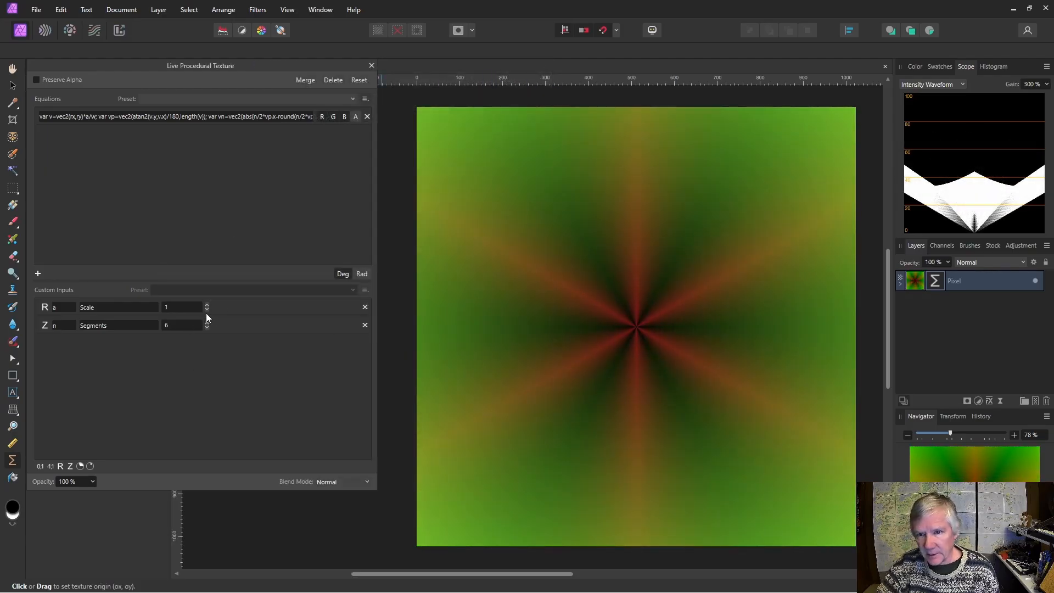
Lower Segments one at a time to 1 and raise it back to 6 to test the mirrored pattern.
click(206, 327)
click(206, 328)
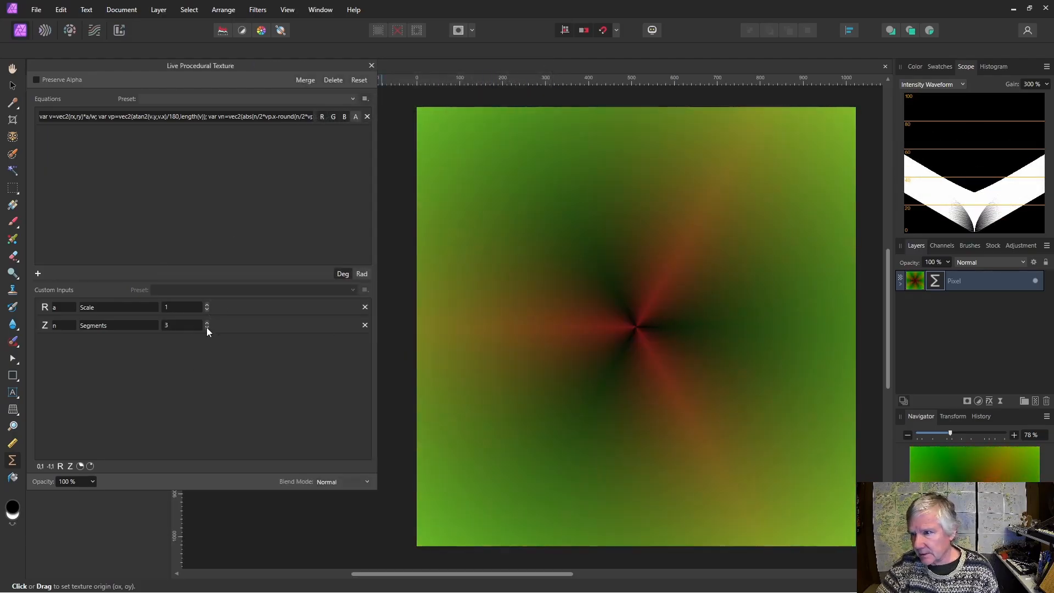
click(206, 327)
click(207, 327)
click(206, 327)
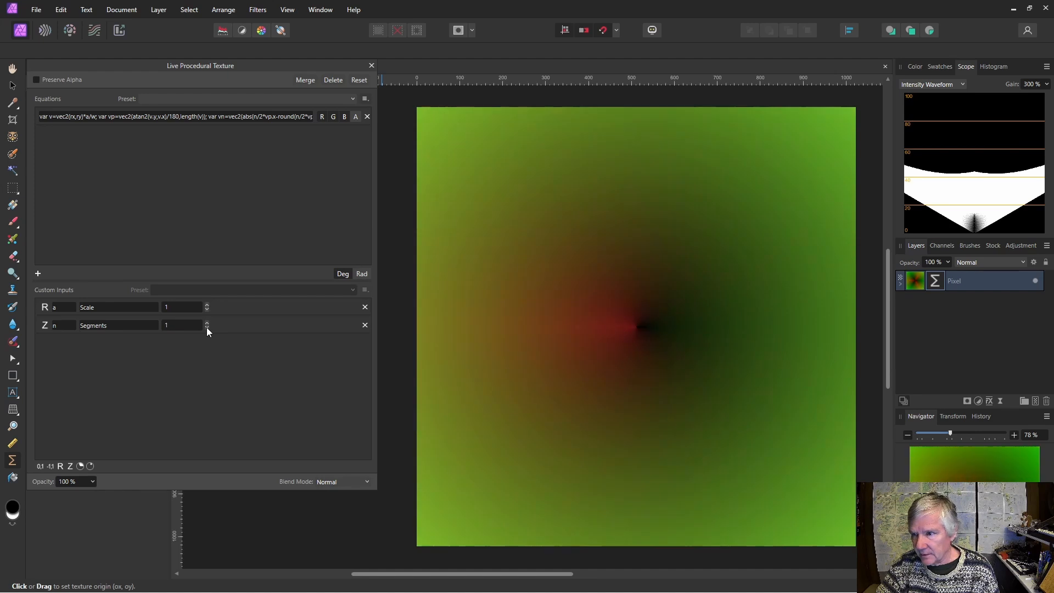
click(206, 322)
click(206, 322)
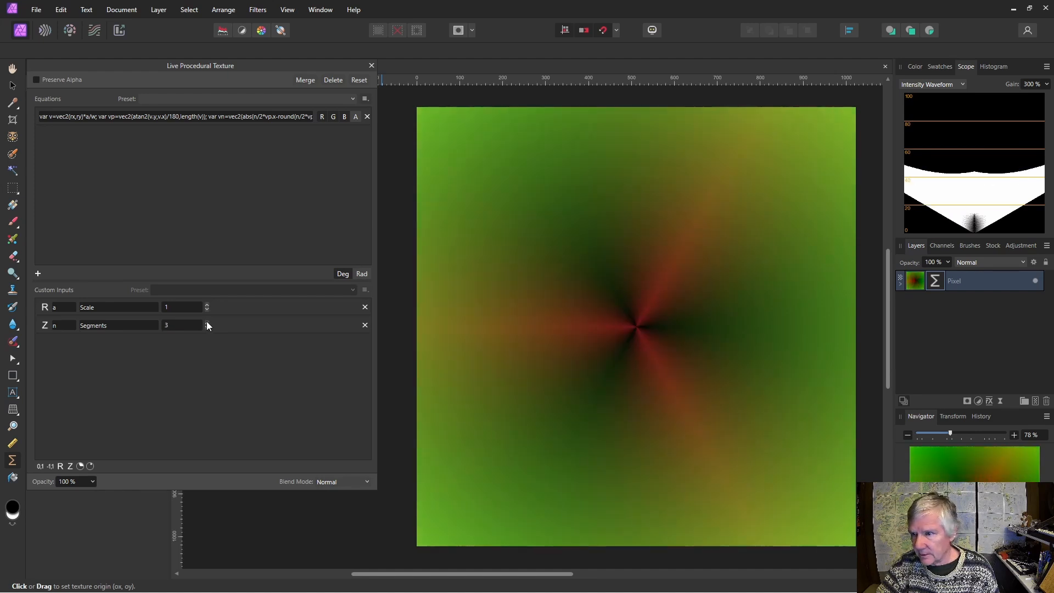
click(207, 322)
click(207, 322)
click(206, 322)
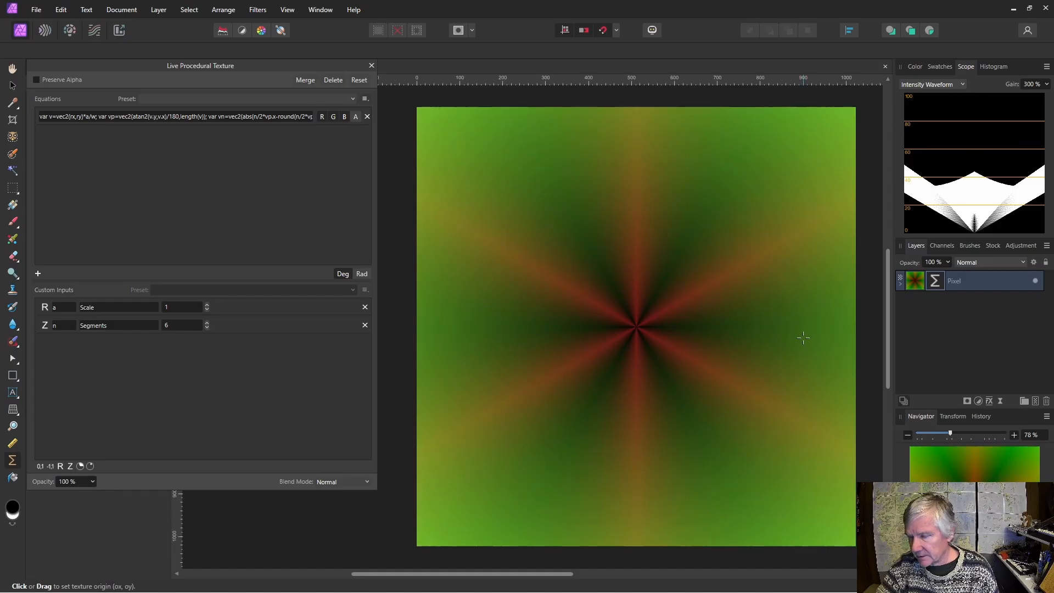
Widen the dialog to show the whole equation and add an angle custom input with variable th, labelled Angle.
drag(376, 175, 378, 174)
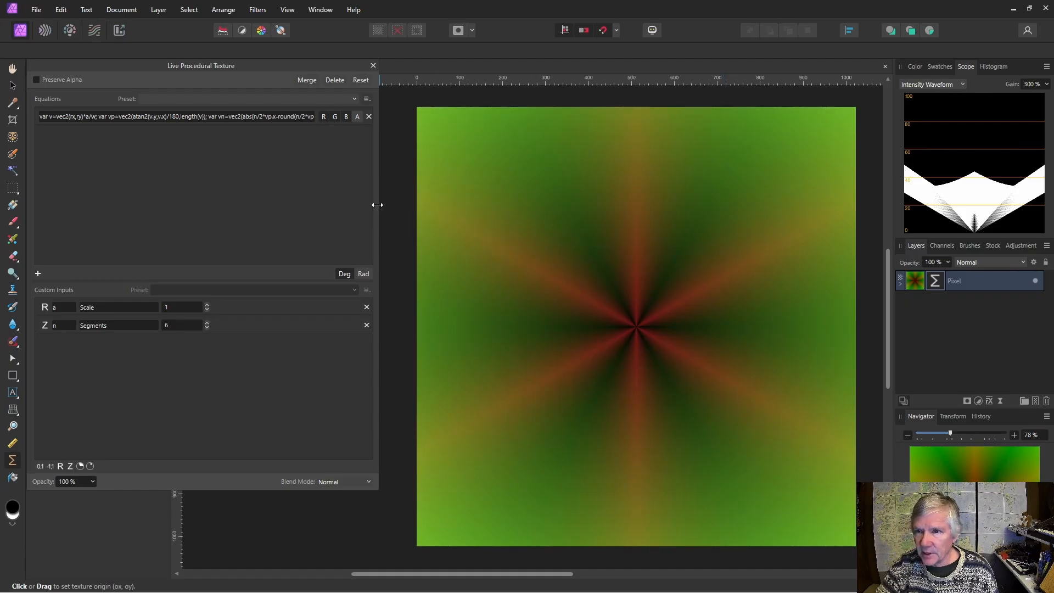
drag(377, 205, 559, 199)
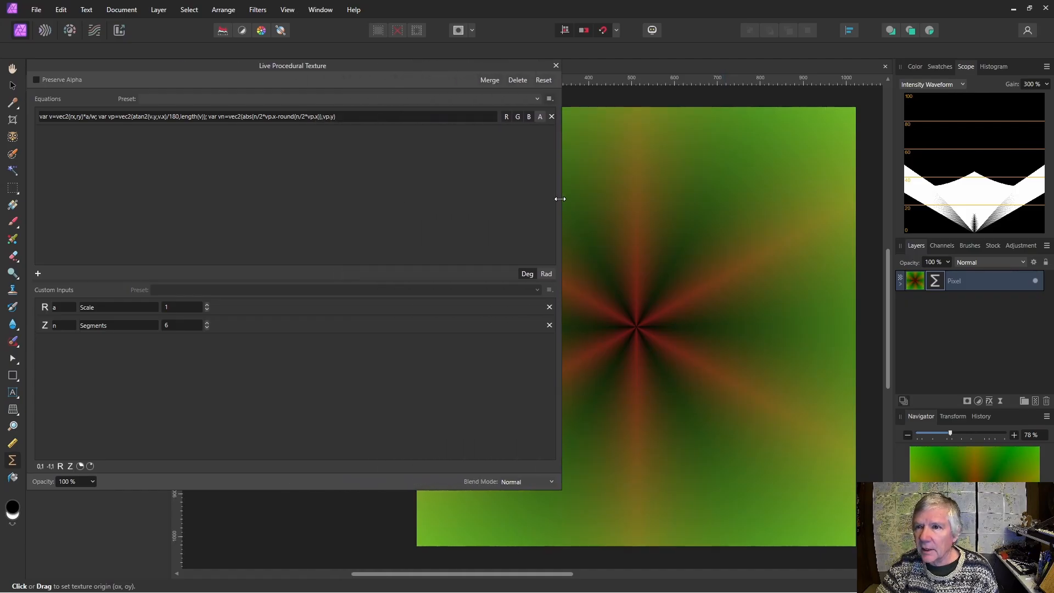
click(351, 116)
click(352, 117)
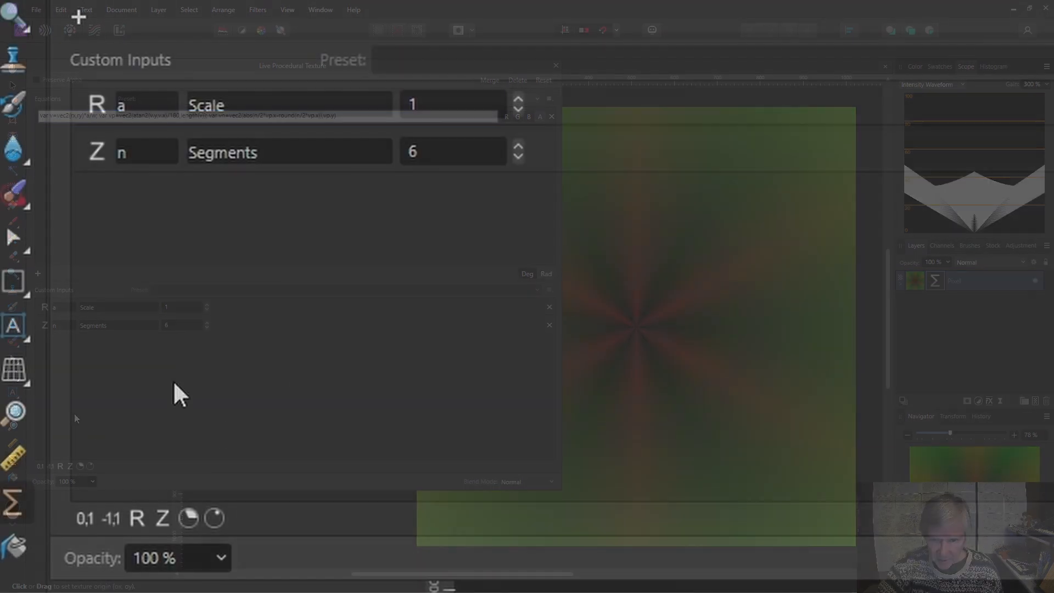
click(188, 518)
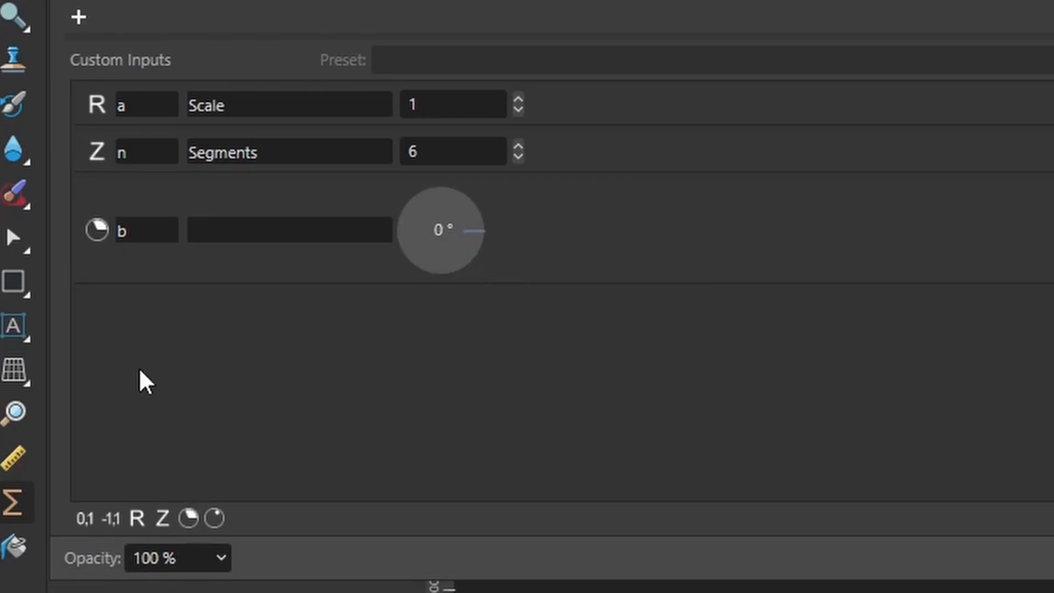
click(155, 235)
text(th)
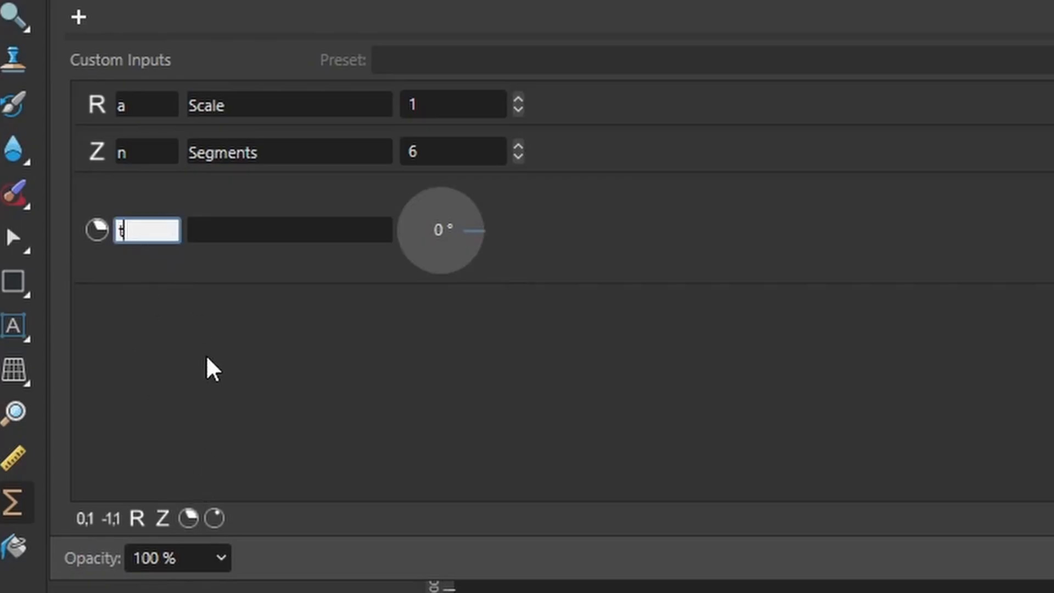
click(229, 237)
text(Angle)
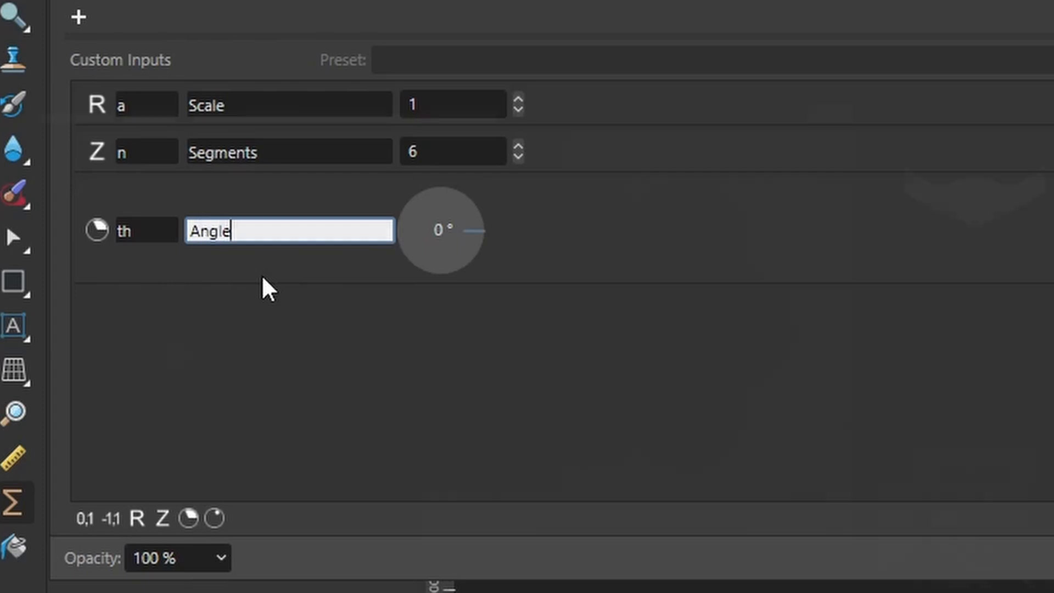
Append the direction vector var v1=vec2(cos(th),sin(th)); to the end of the equation.
text(; )
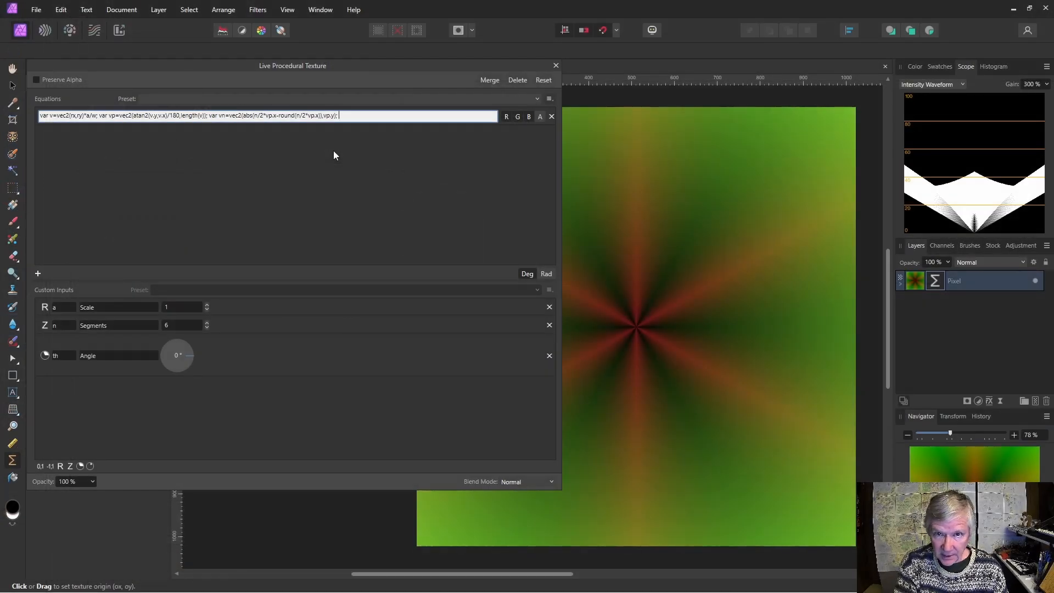
text(v)
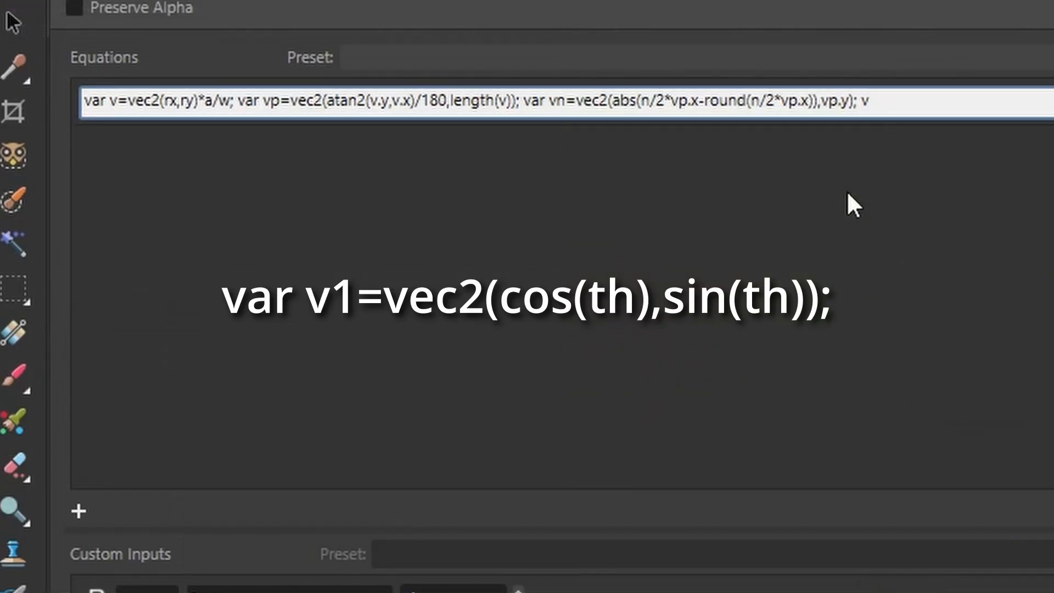
text(ar v1=vec2()
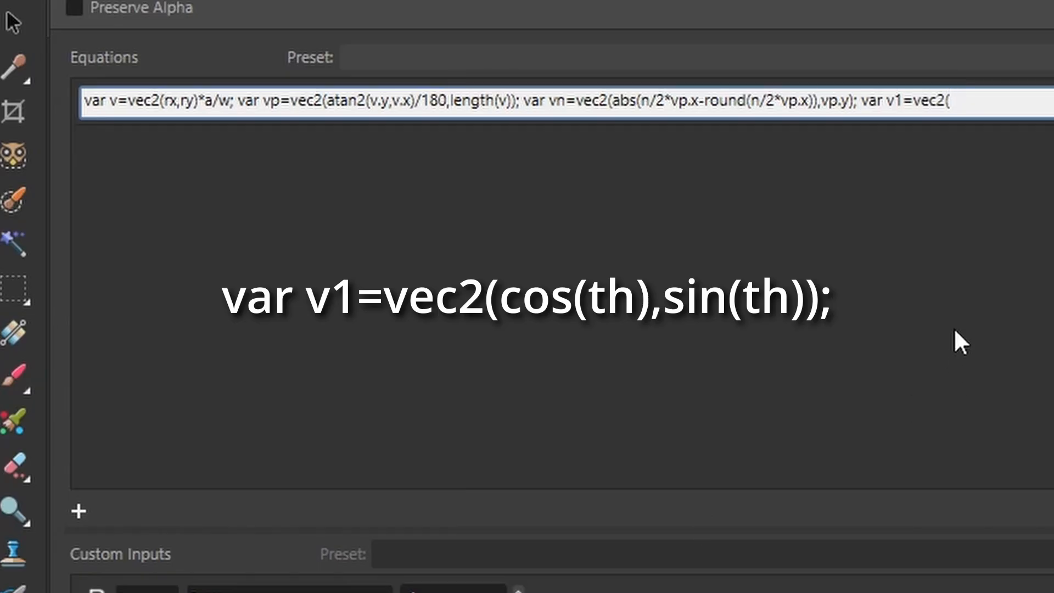
text(cos(th),sin)
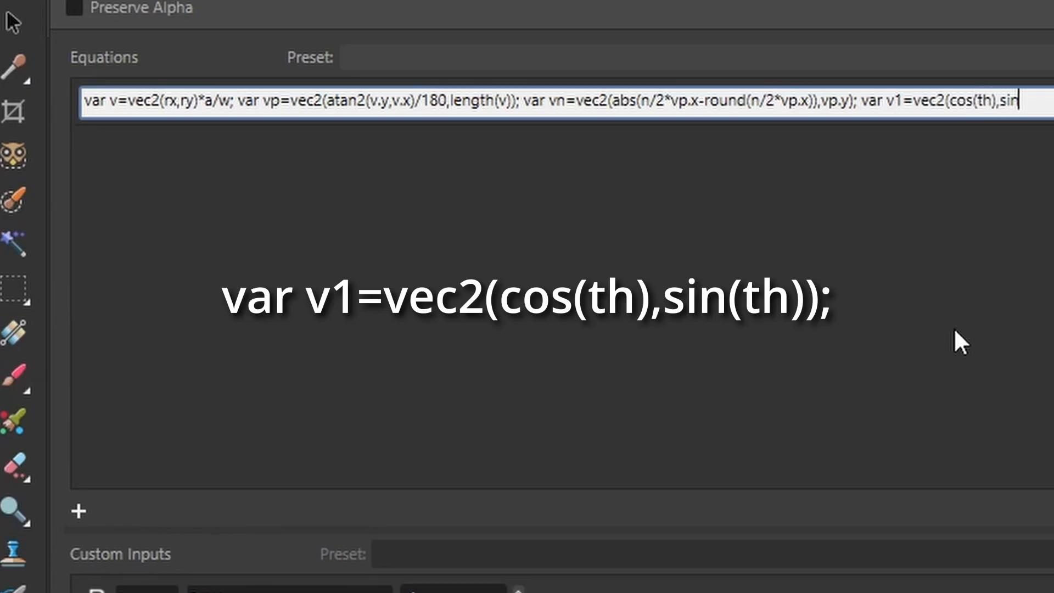
text((th))
text())
text(); )
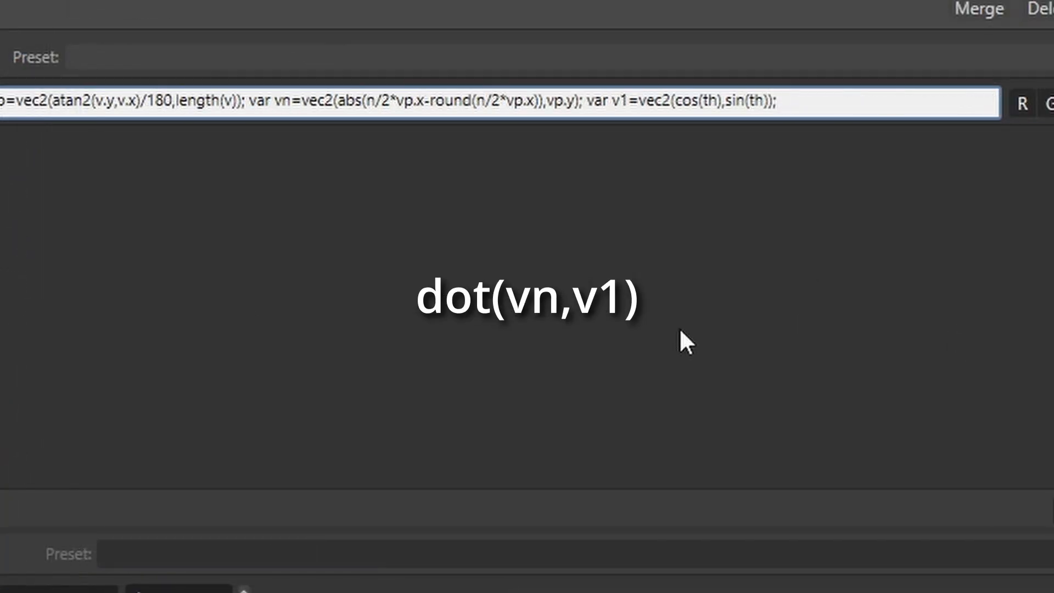
Add dot(vn,v1) as the equation's final expression, apply it and narrow the dialog to uncover the canvas.
text(dot(vn,v1)
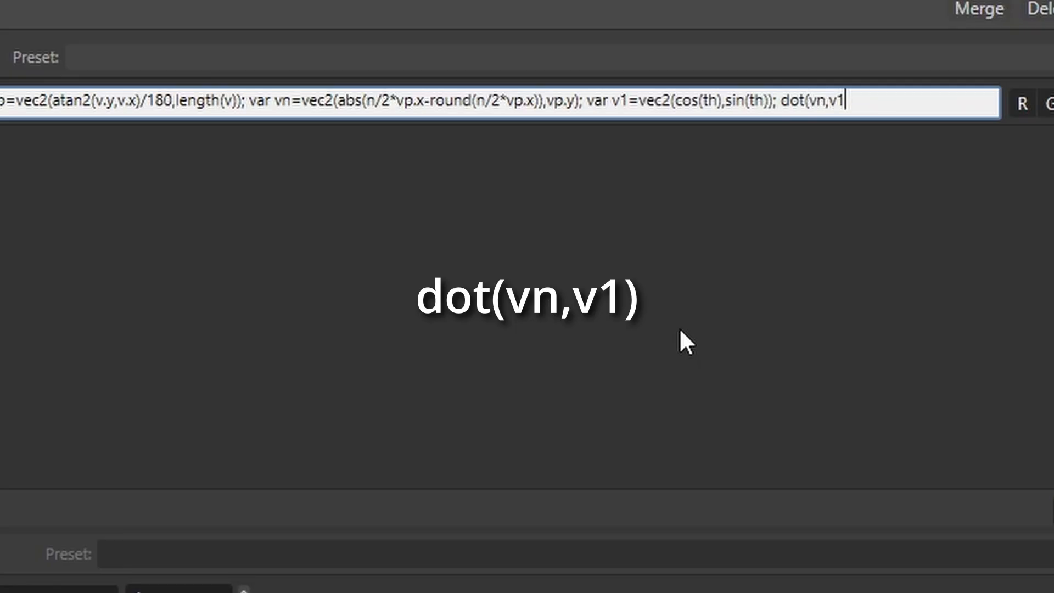
text()*a/w; var v)
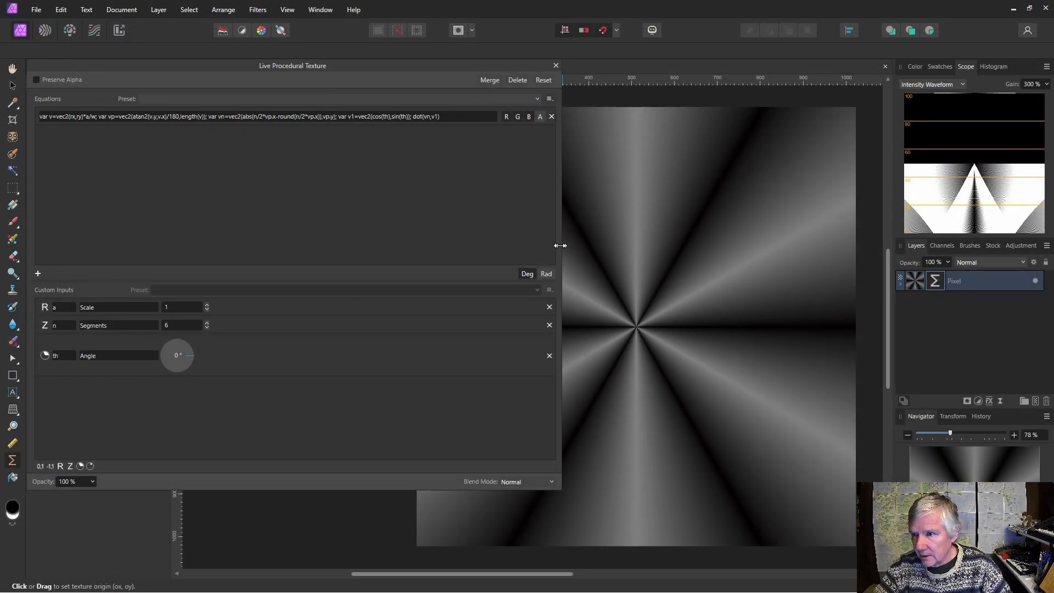
drag(559, 245, 243, 226)
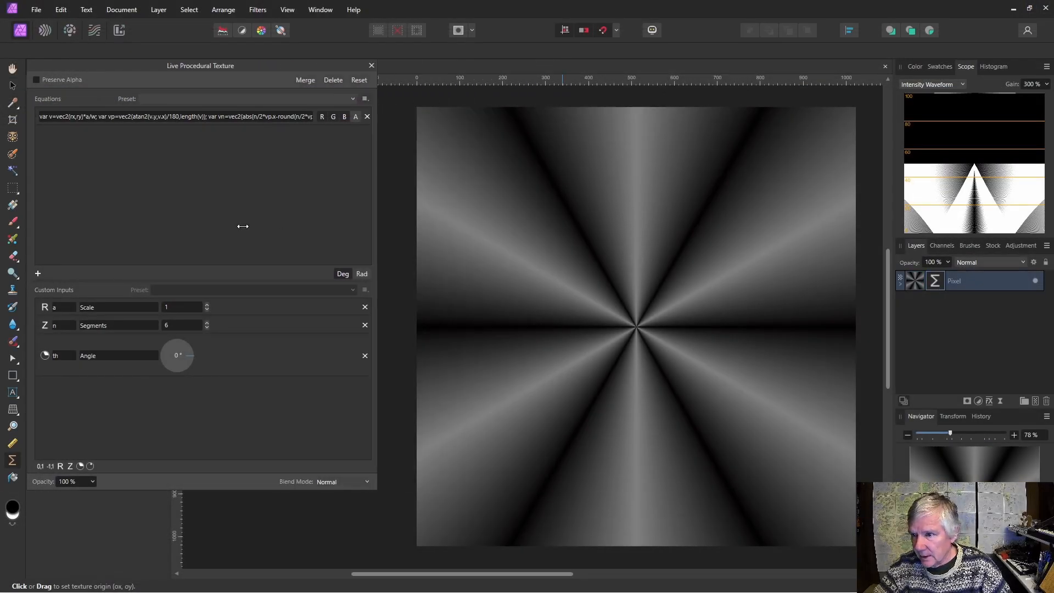
Rotate the Angle input to try other directions, finishing with an exact value of 60°.
click(192, 354)
mouse_move(192, 354)
mouse_down()
mouse_move(171, 352)
mouse_move(183, 367)
mouse_move(164, 352)
mouse_move(194, 357)
mouse_move(179, 341)
mouse_up()
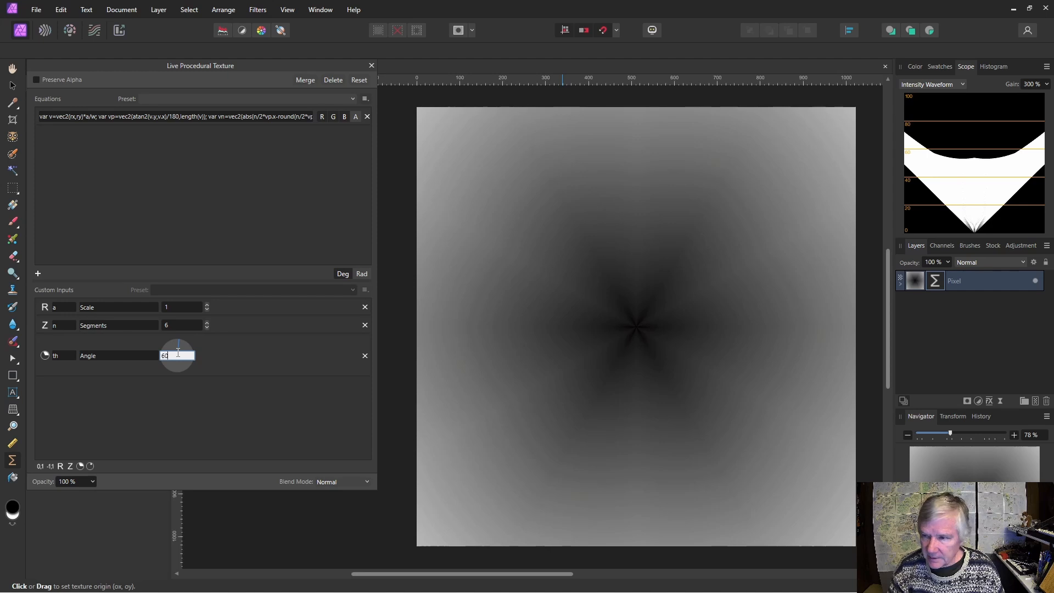
key(Return)
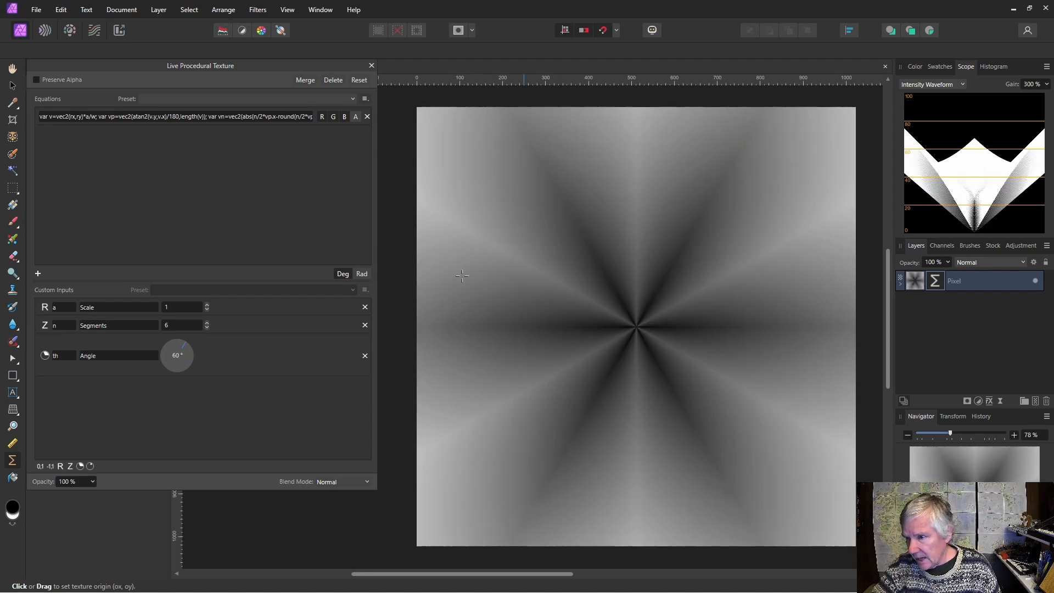
Widen the dialog and turn the equation's final expression into var t1=smoothstepn(e,e+s,dot(vn,v1)).
drag(377, 209, 676, 211)
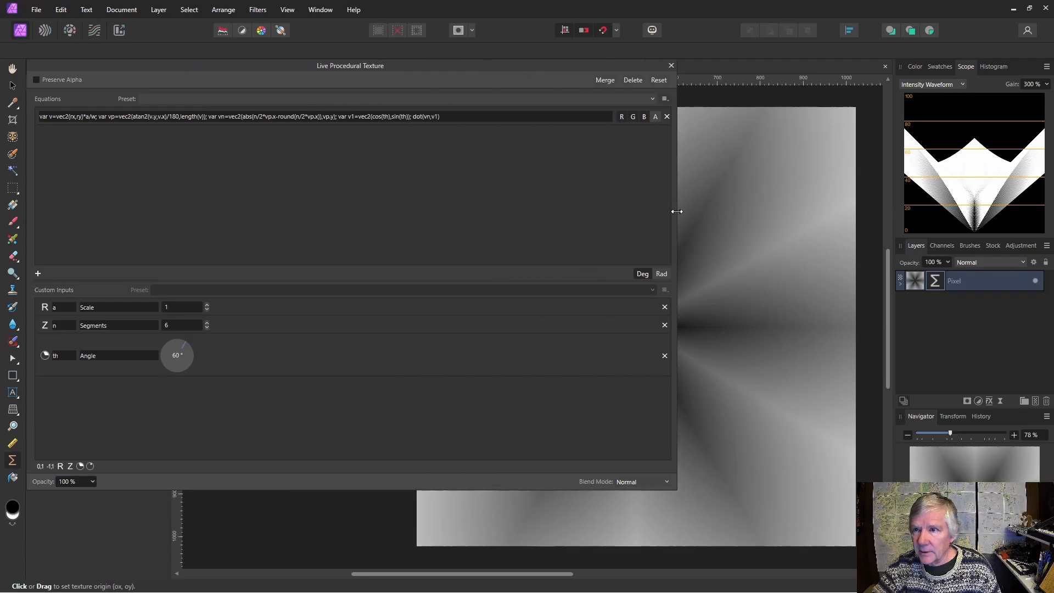
click(413, 118)
click(413, 118)
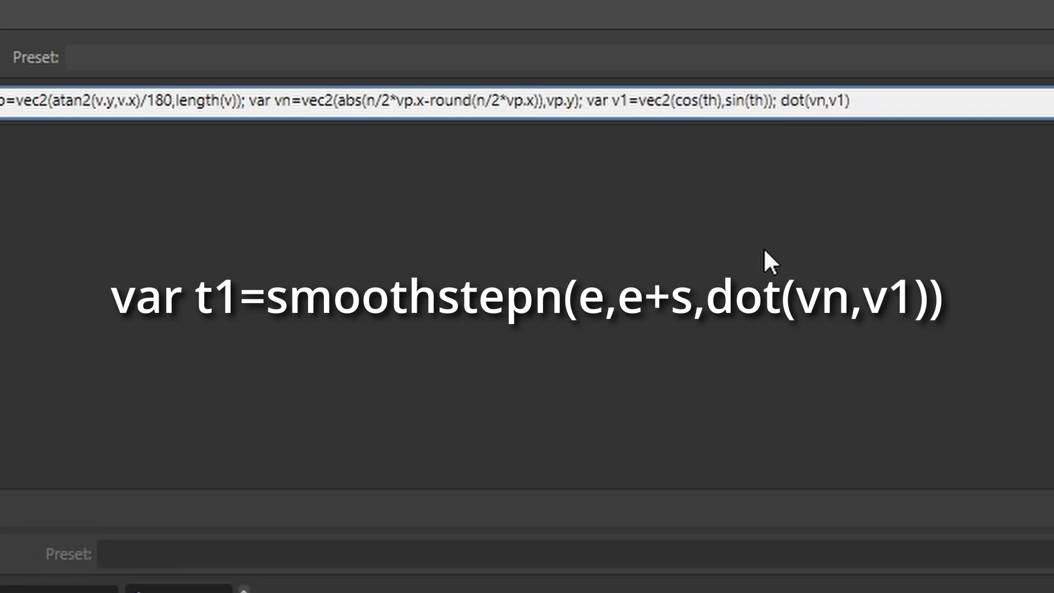
text(var)
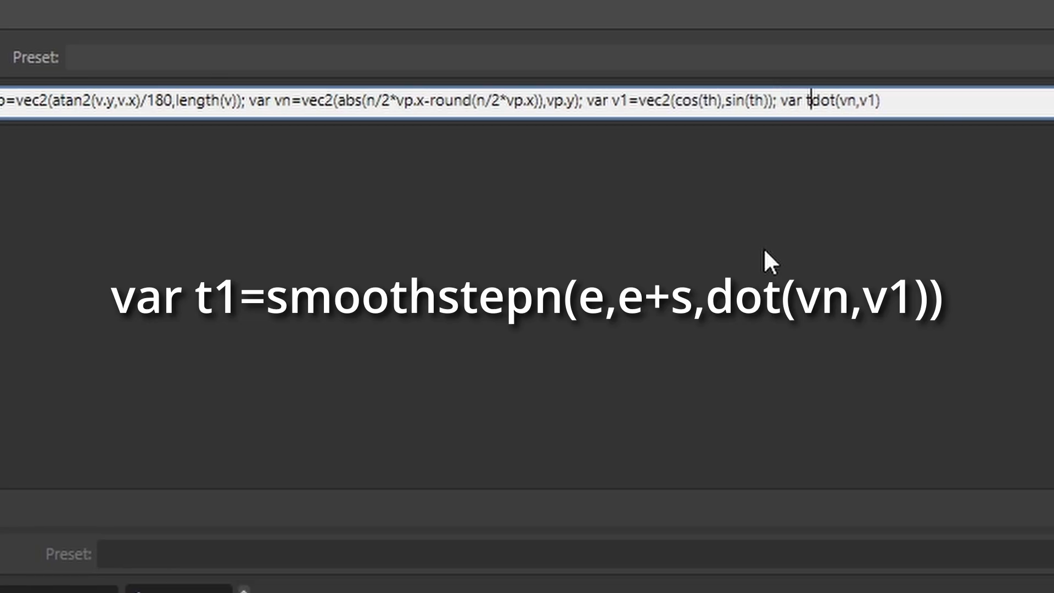
text(t1)
text(=smoo)
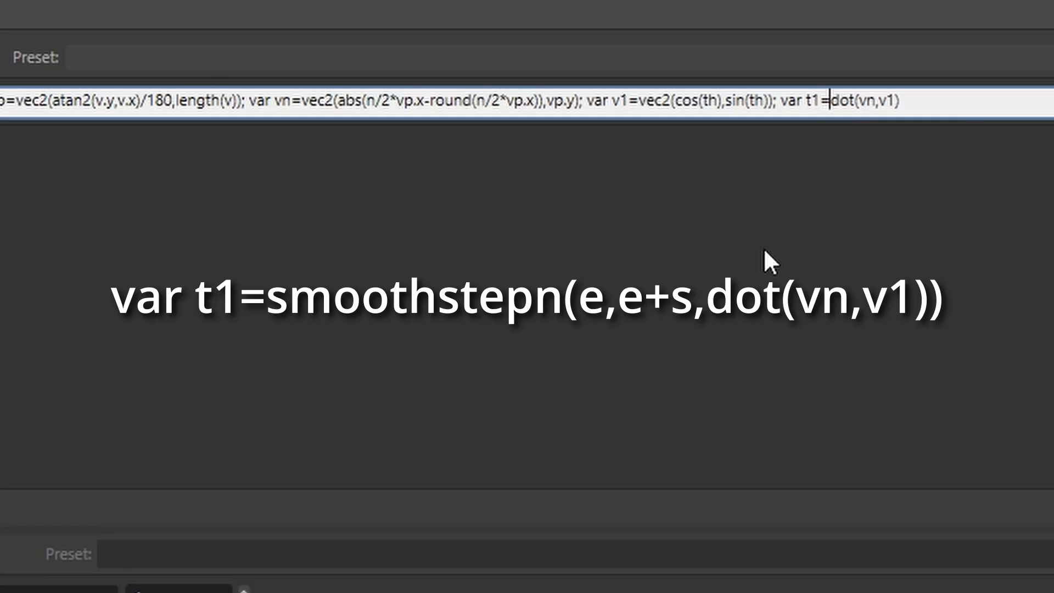
text(sdo)
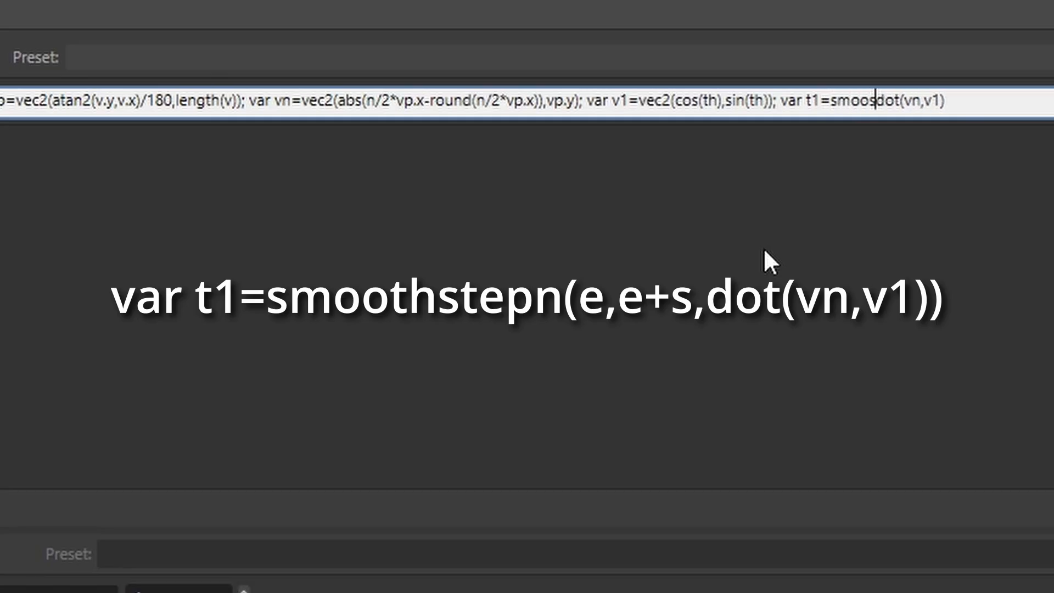
text(t)
key(BackSpace)
key(BackSpace)
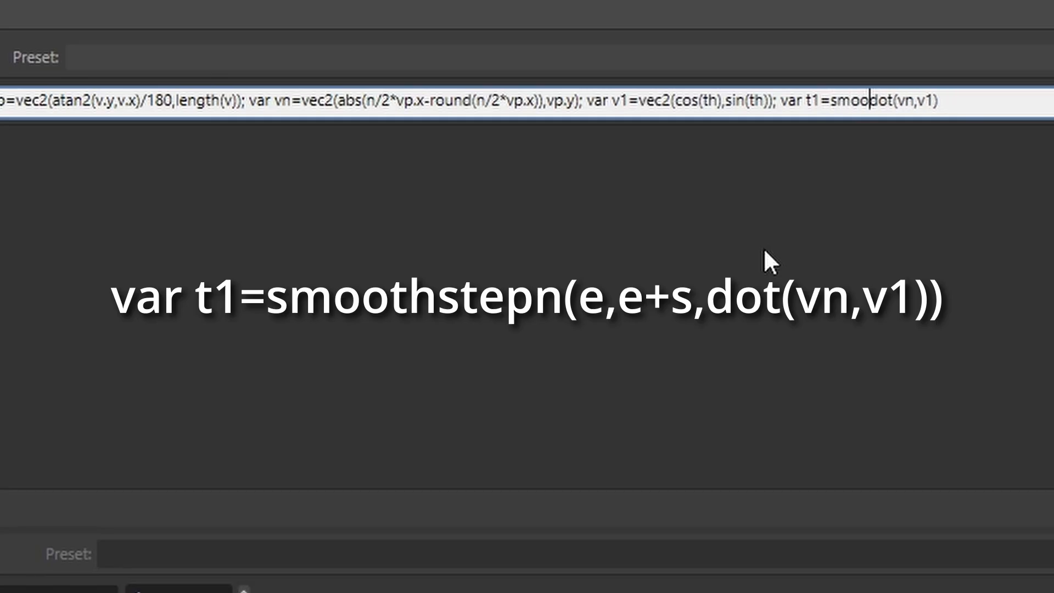
text(thstepn)
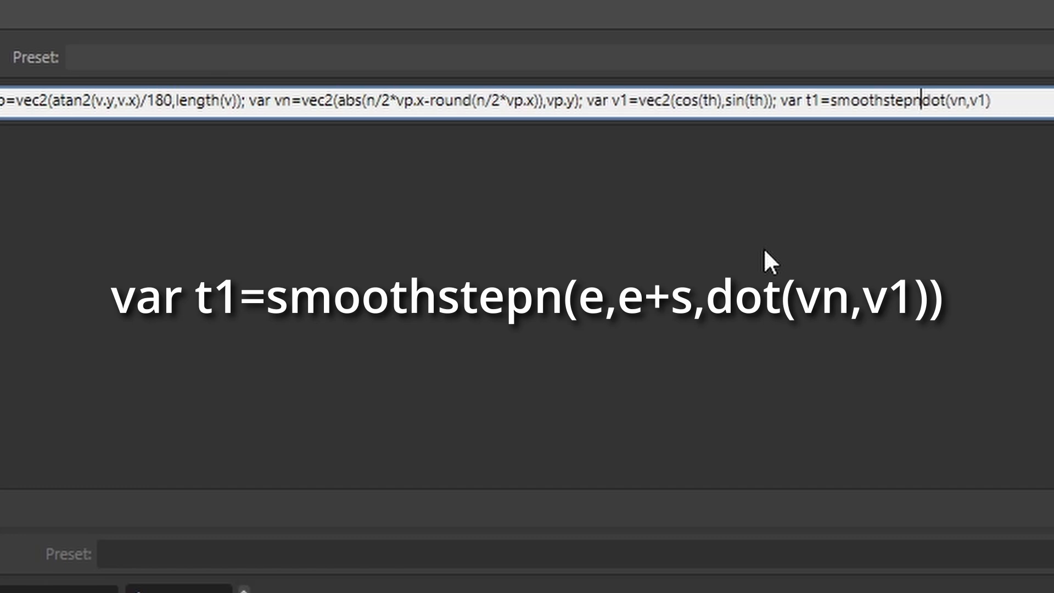
text(()
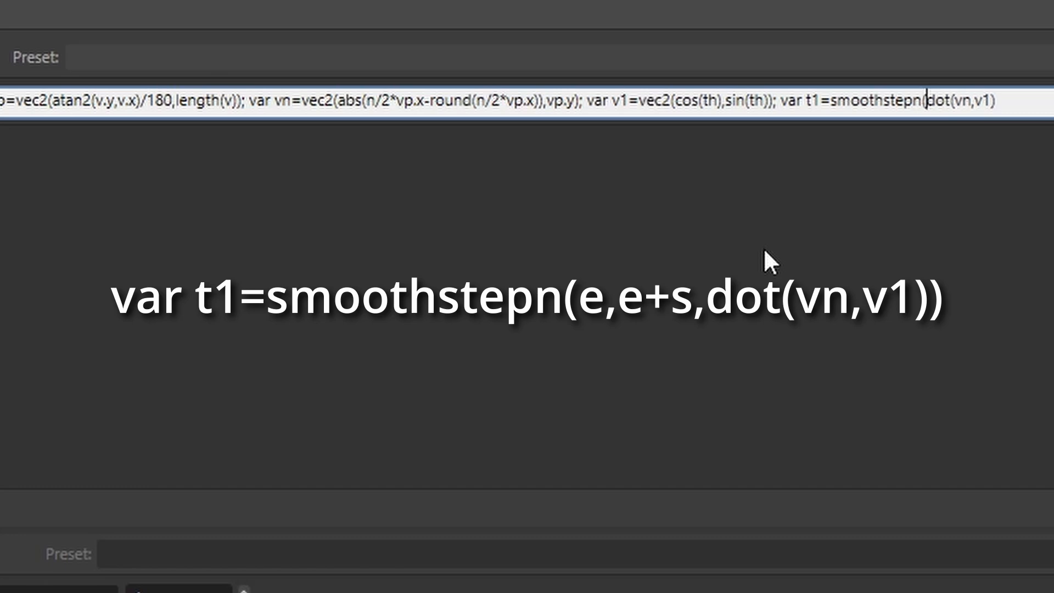
text(e,e+s)
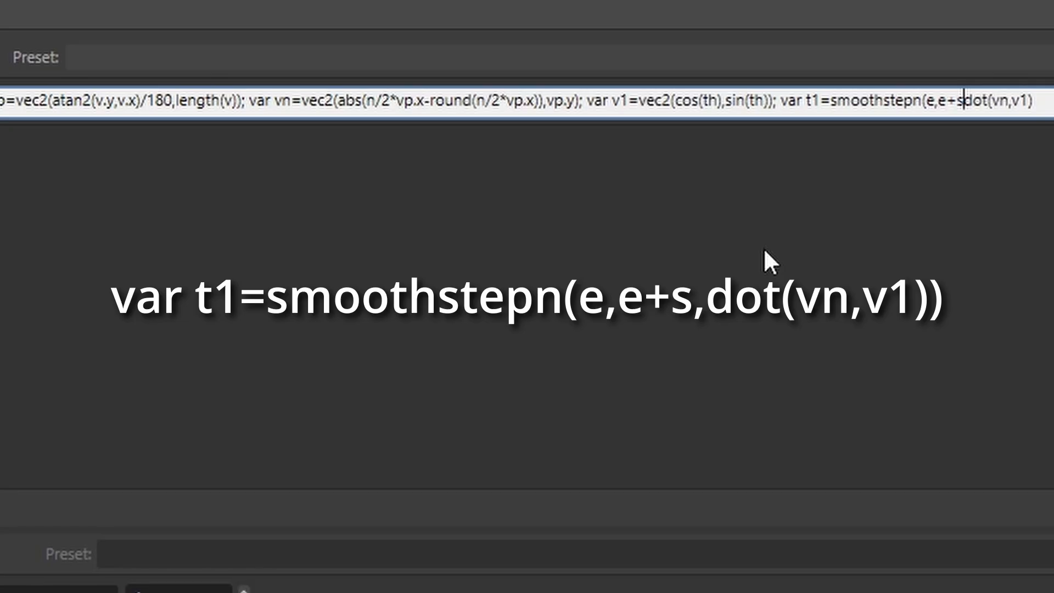
text(,)
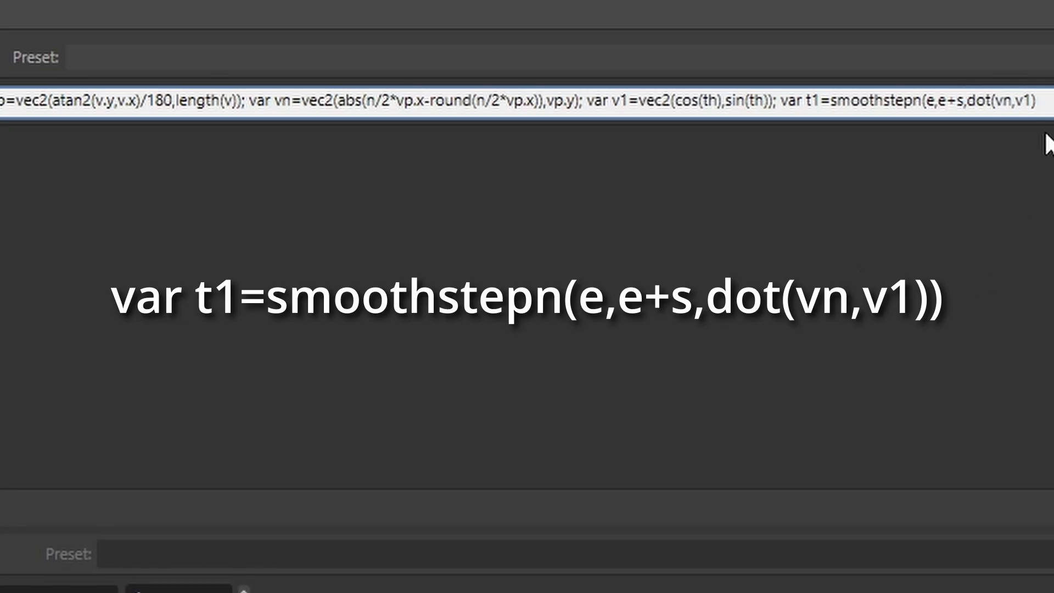
click(1046, 101)
text())
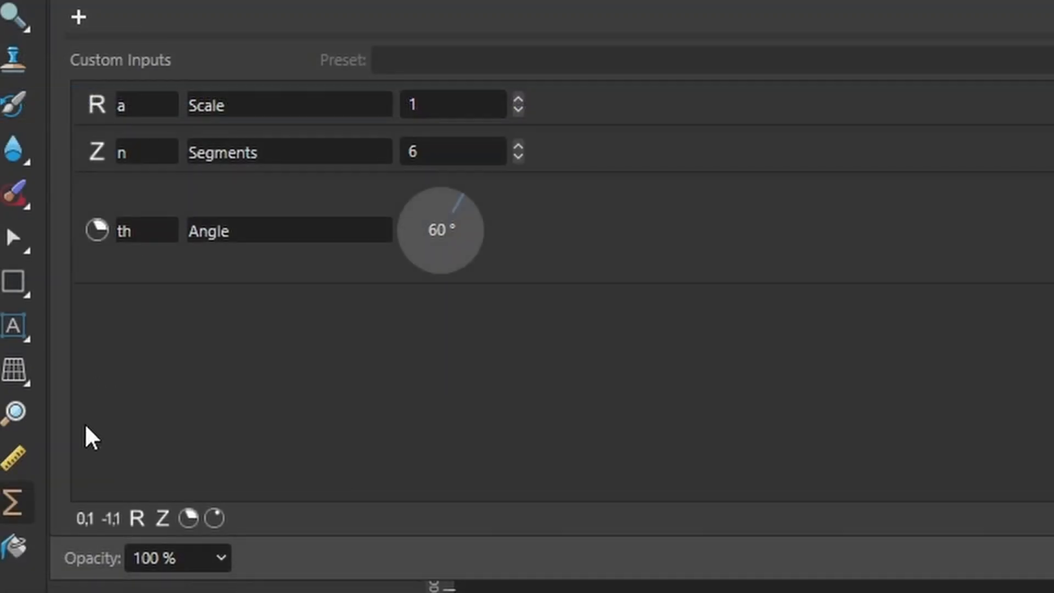
Add two custom inputs with a 0 to 1 range and name their variables e and s.
click(84, 519)
click(85, 518)
click(146, 308)
double_click(148, 316)
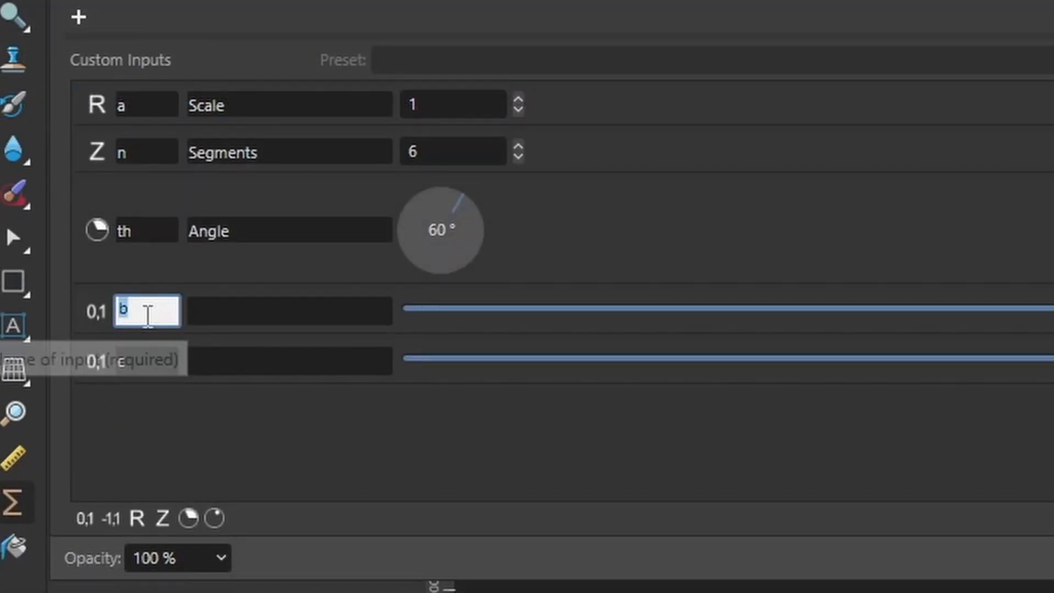
text(e)
double_click(141, 369)
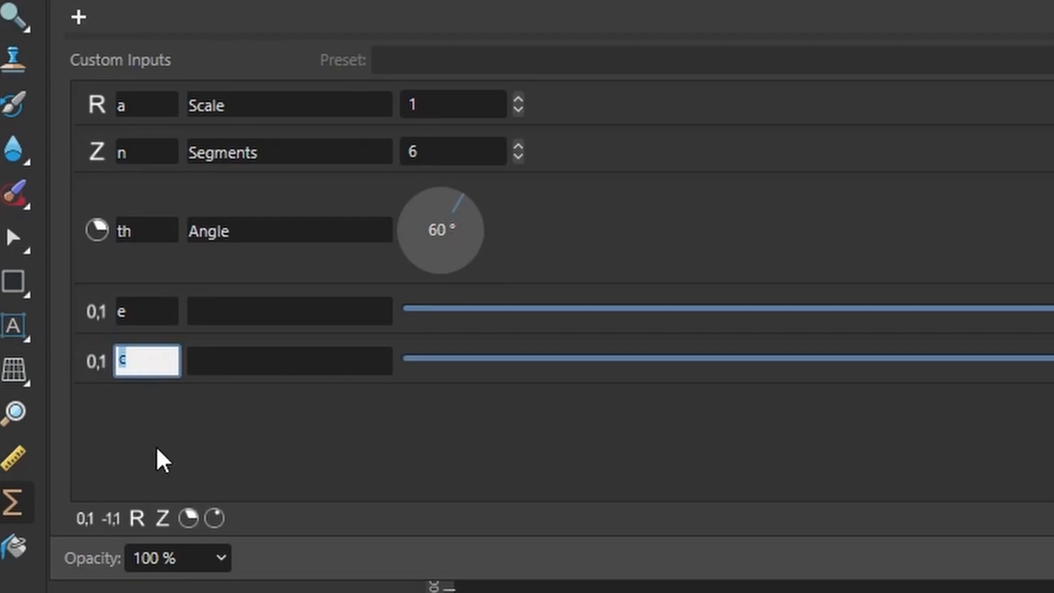
text(s)
Label the e input Edge and the s input Smooth.
click(228, 318)
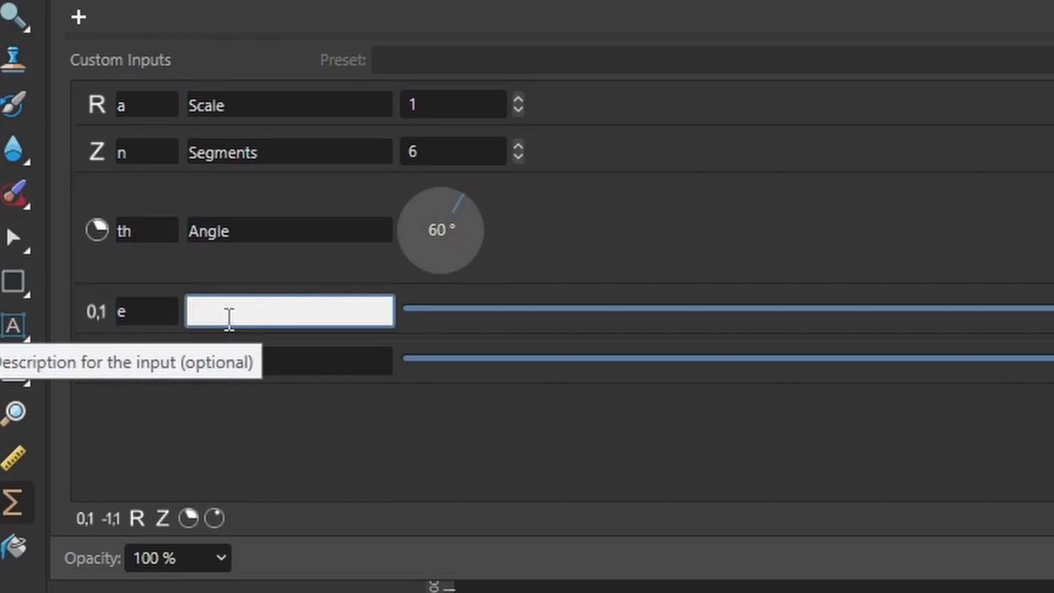
text(Edge)
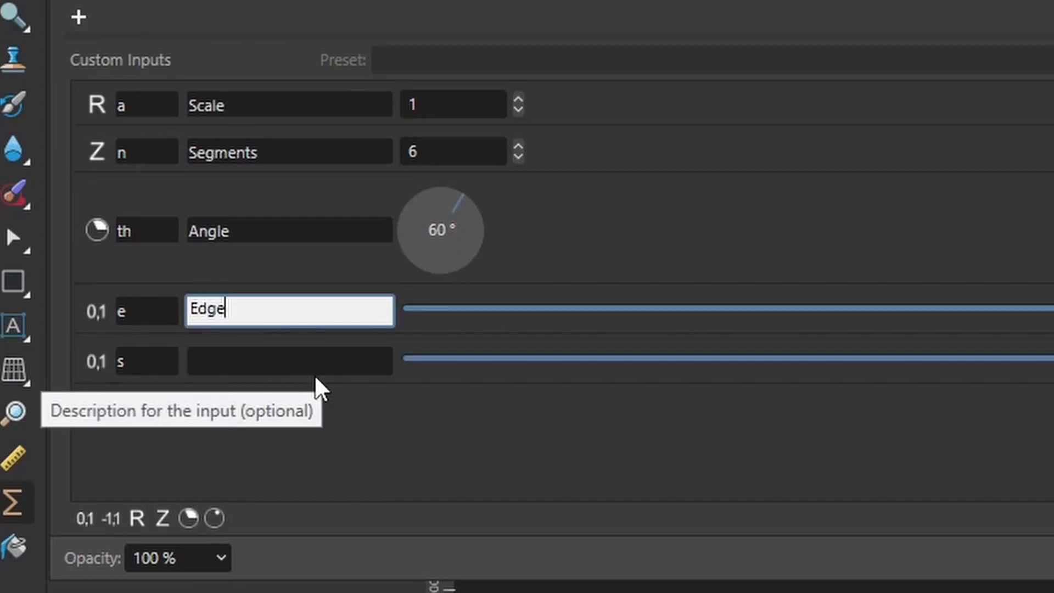
click(308, 368)
text(Smoo)
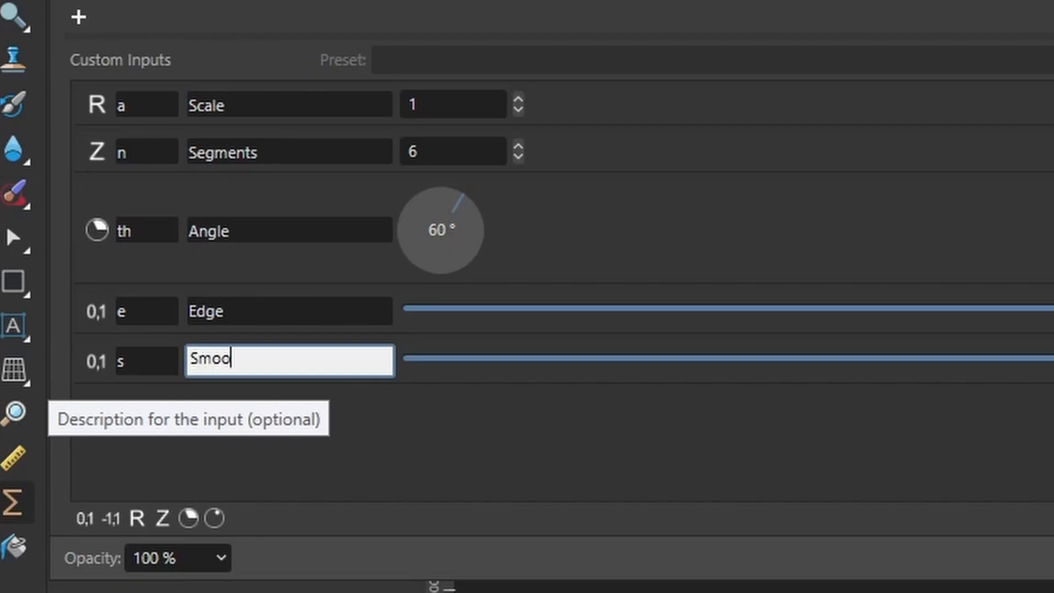
text(th)
click(515, 424)
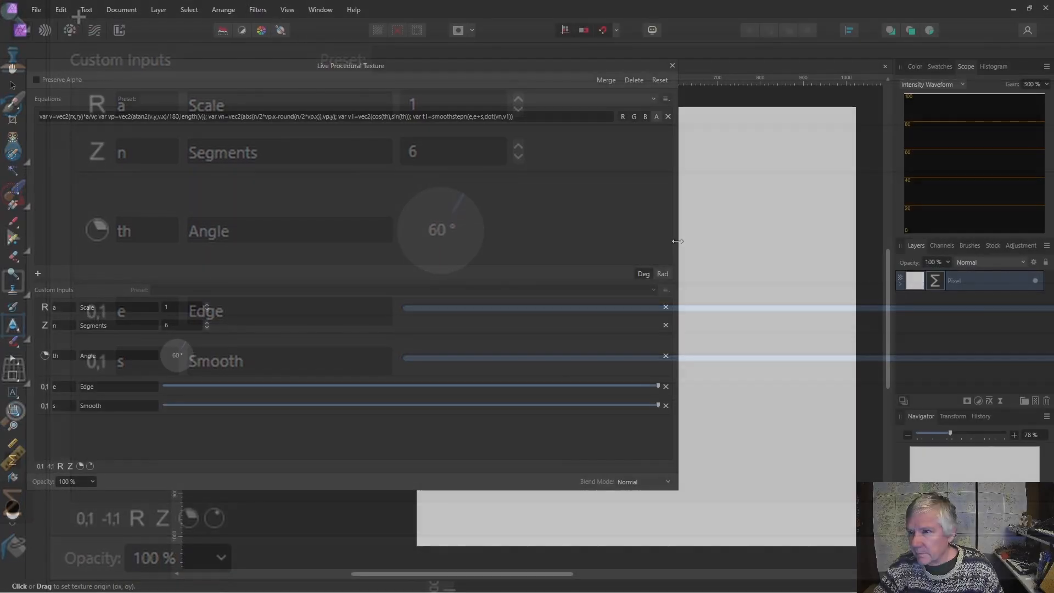
Narrow the dialog and shape the flower by lowering Edge to under a third, Smooth to near zero, and rotating Angle to 75°.
drag(677, 241, 312, 243)
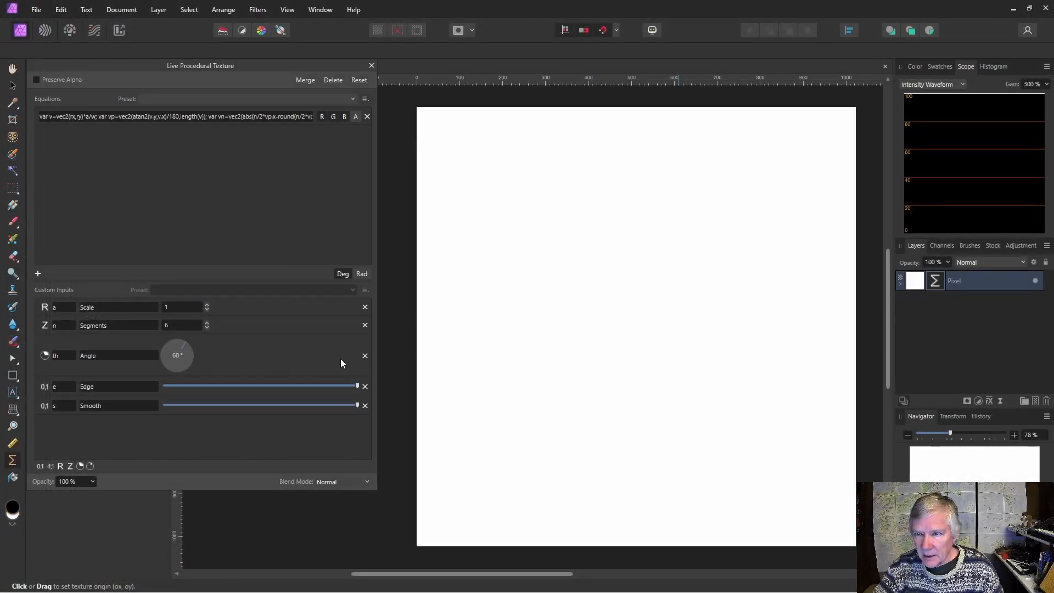
drag(358, 386, 196, 387)
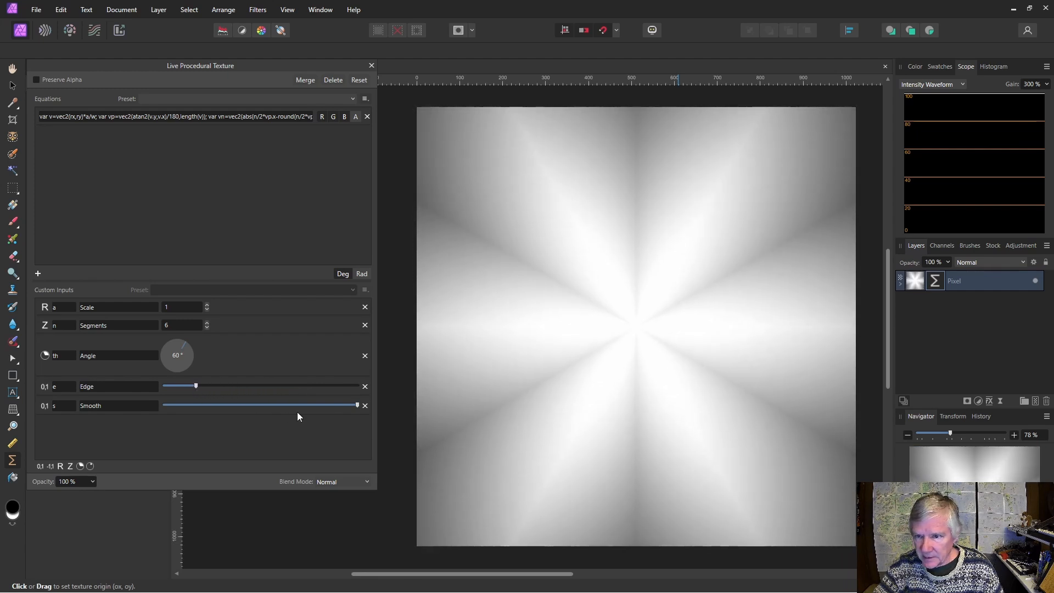
drag(357, 405, 236, 400)
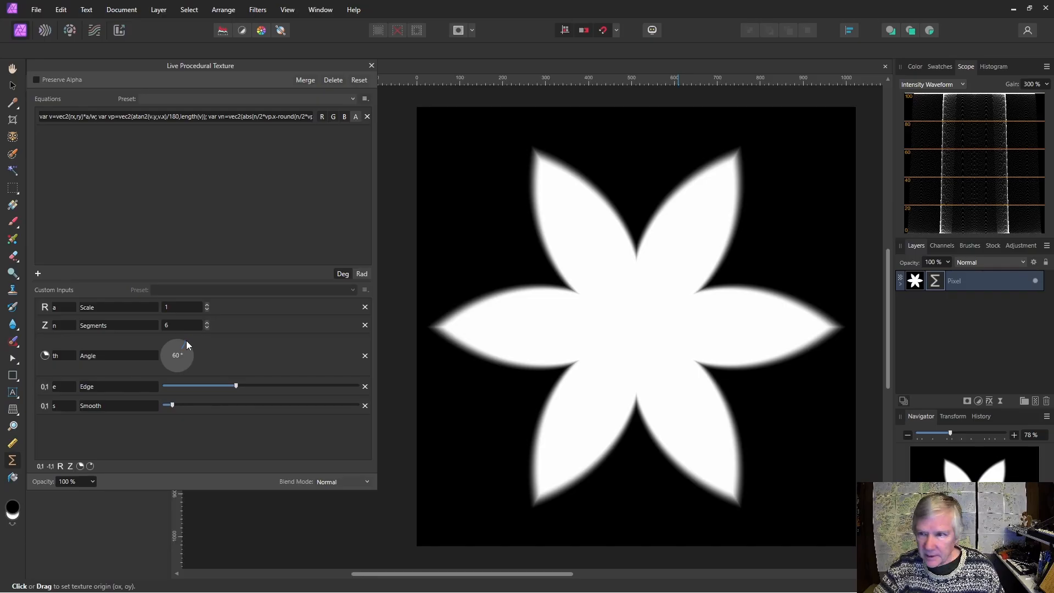
mouse_move(184, 342)
mouse_down()
mouse_move(189, 357)
mouse_move(181, 344)
mouse_up()
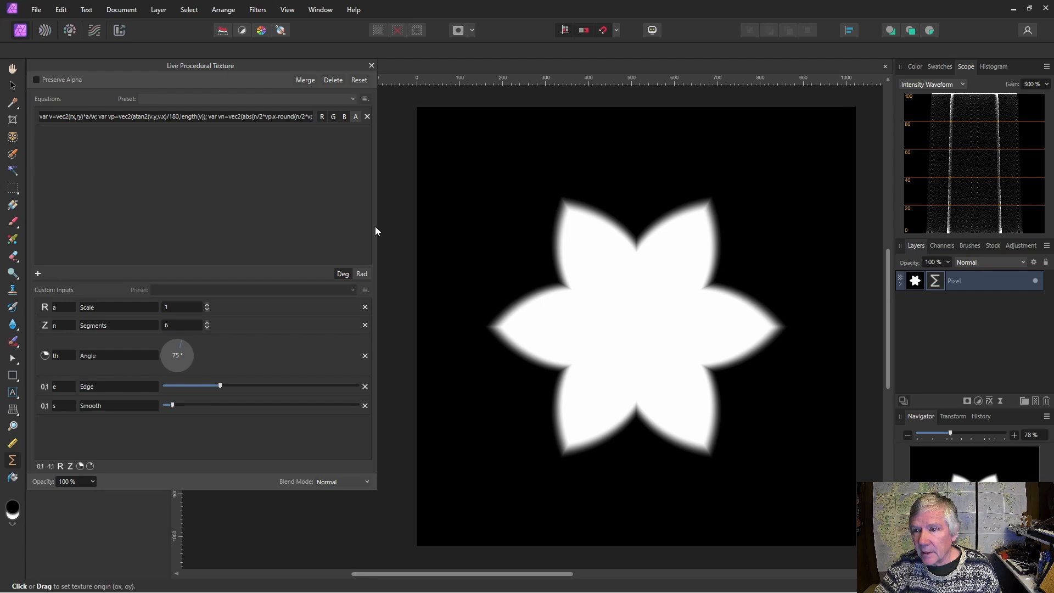
Widen the dialog and subtract i from the dot product, making the last expression var t1=smoothstepn(e,e+s,dot(vn,v1)-i).
drag(376, 227, 752, 225)
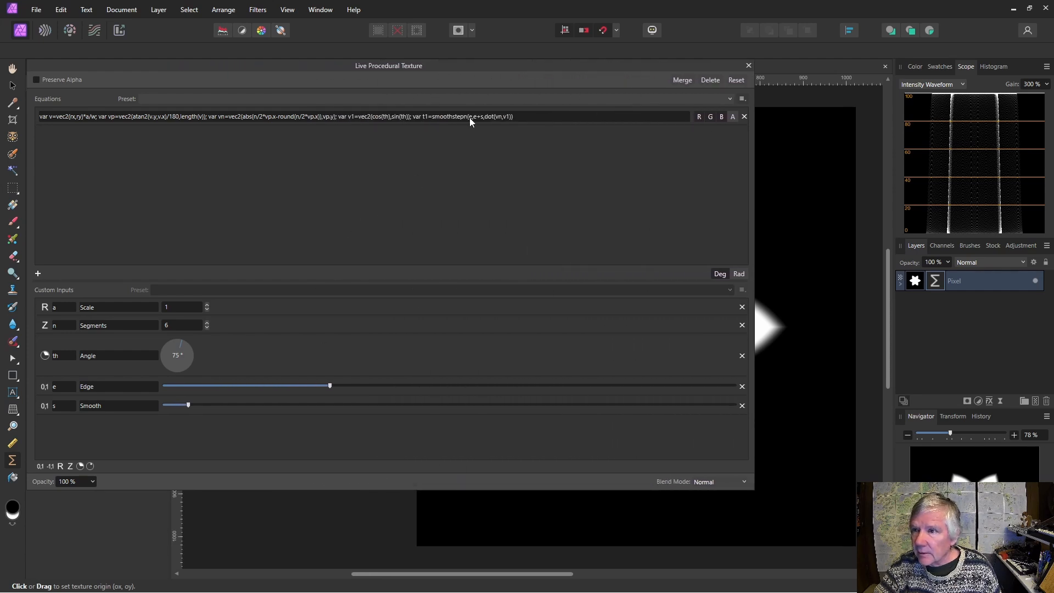
click(509, 119)
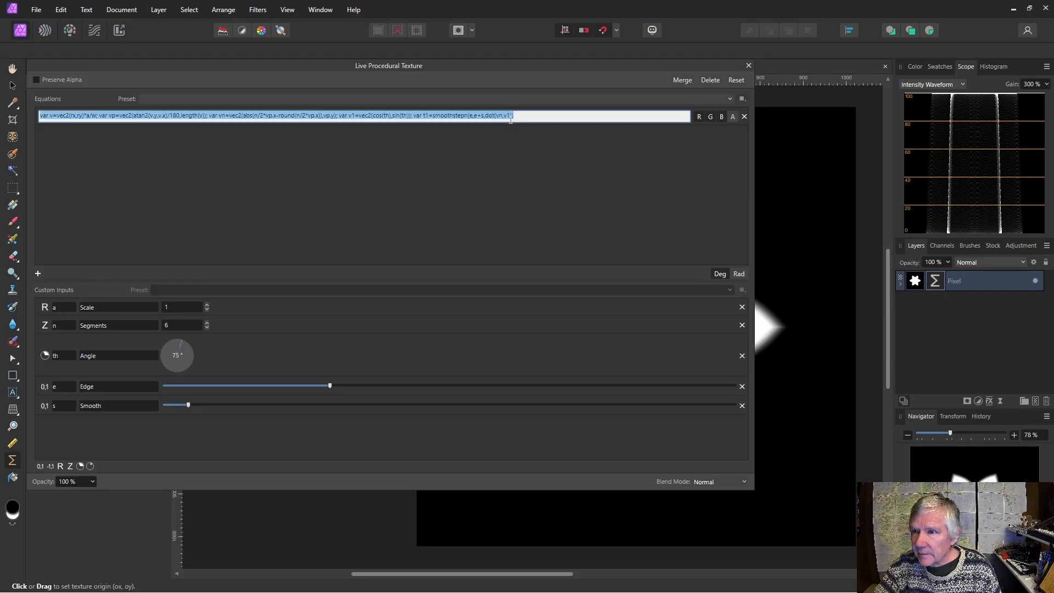
click(512, 119)
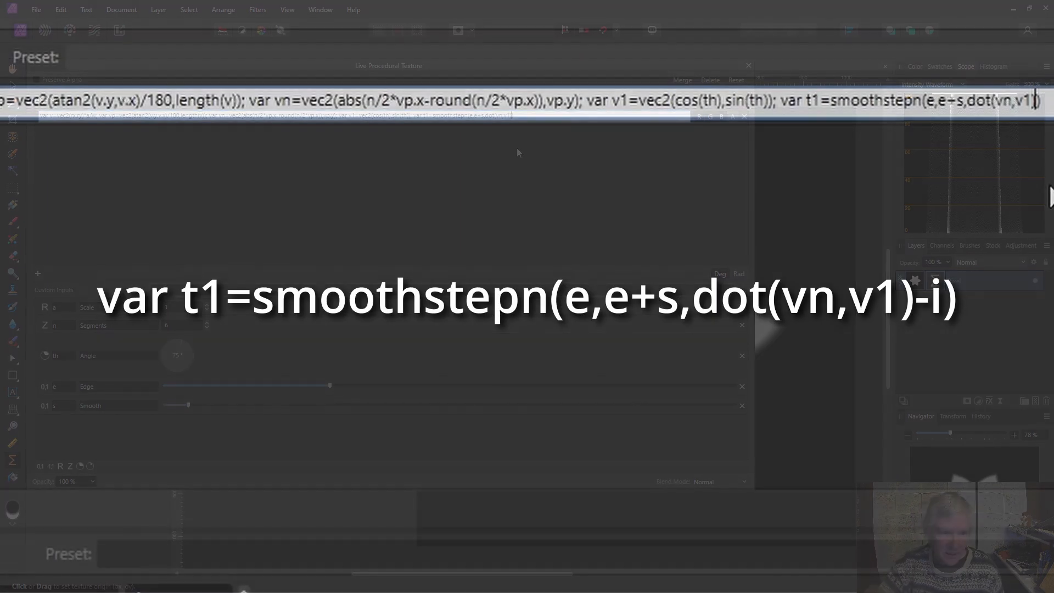
text(-i)
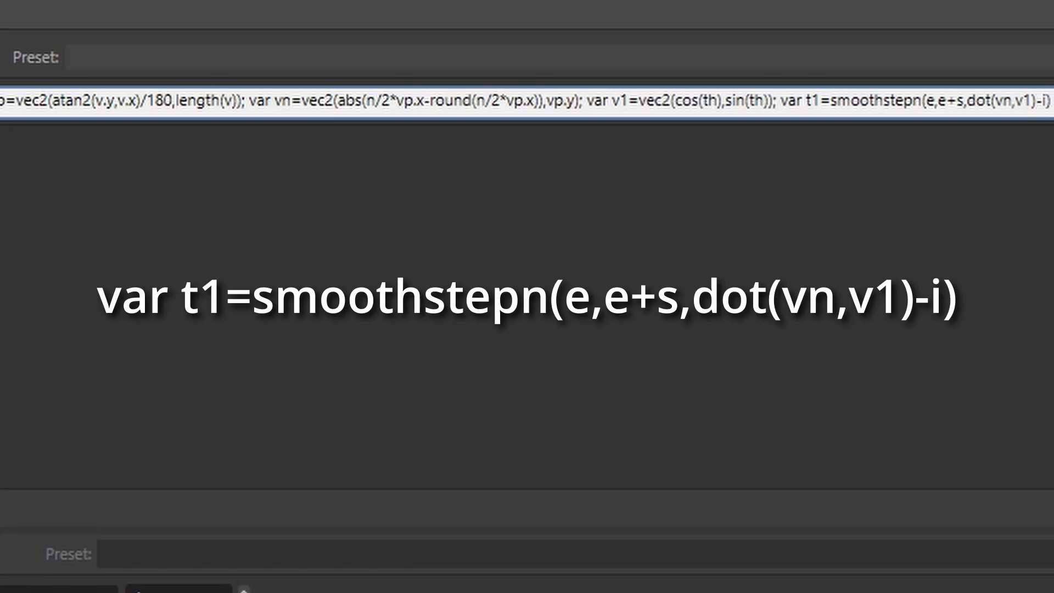
click(225, 355)
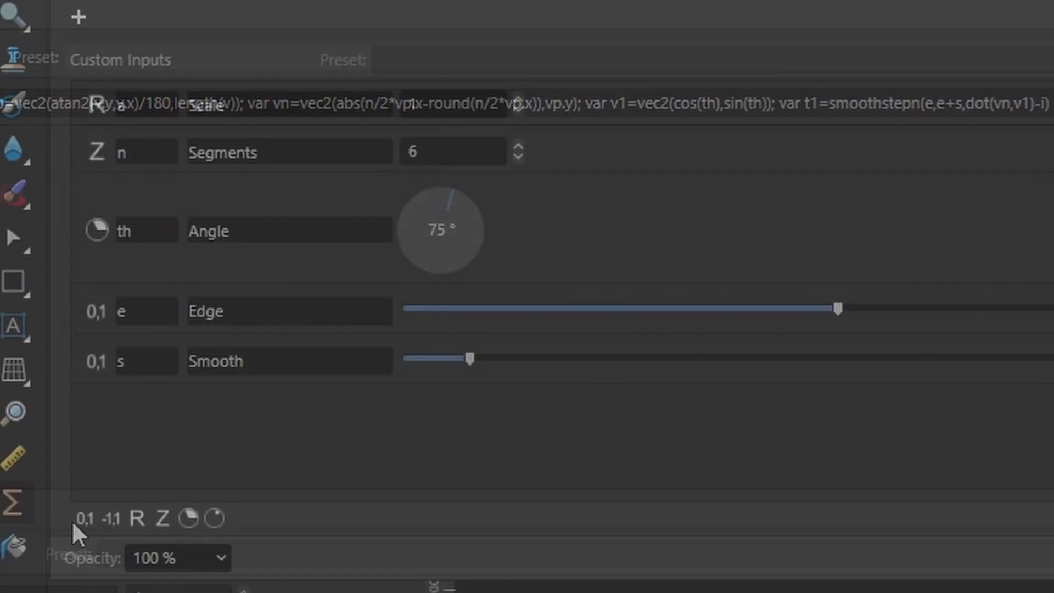
Add a 0 to 1 custom input with variable i, labelled Offset, and set it slightly above zero.
click(82, 521)
click(140, 411)
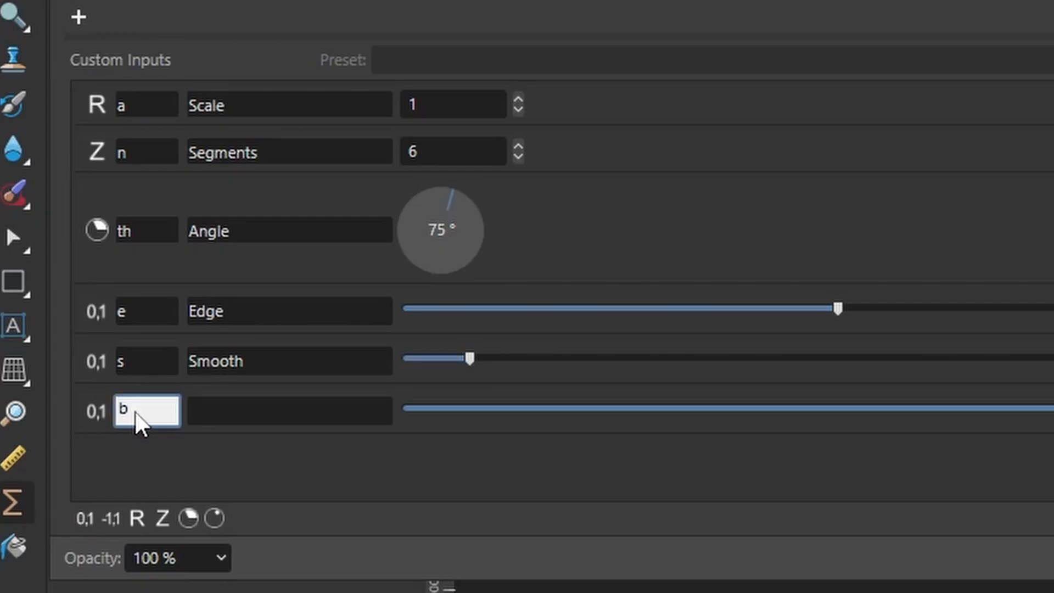
text(i)
key(Return)
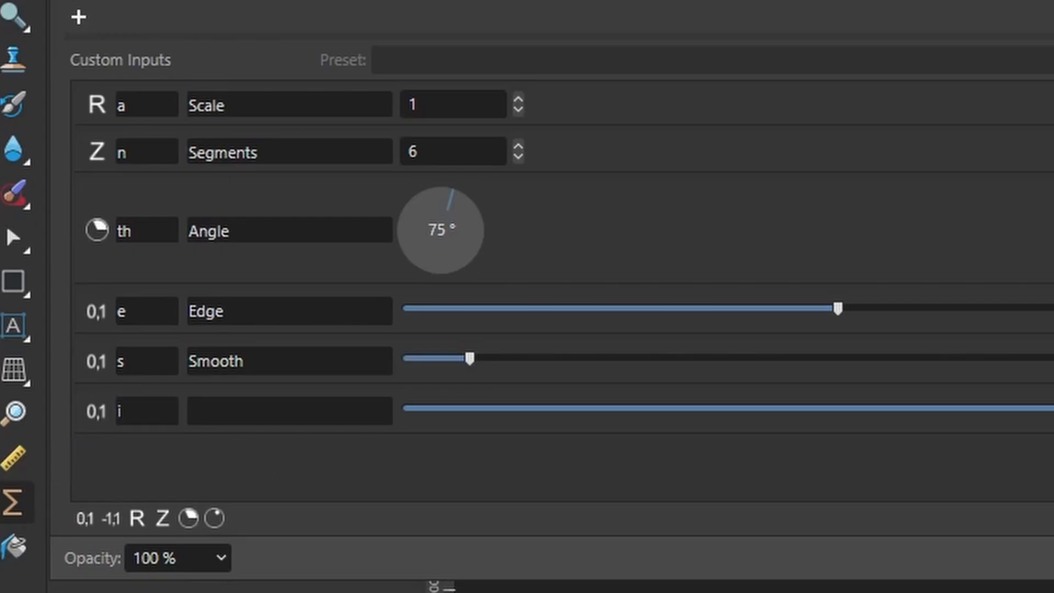
click(217, 422)
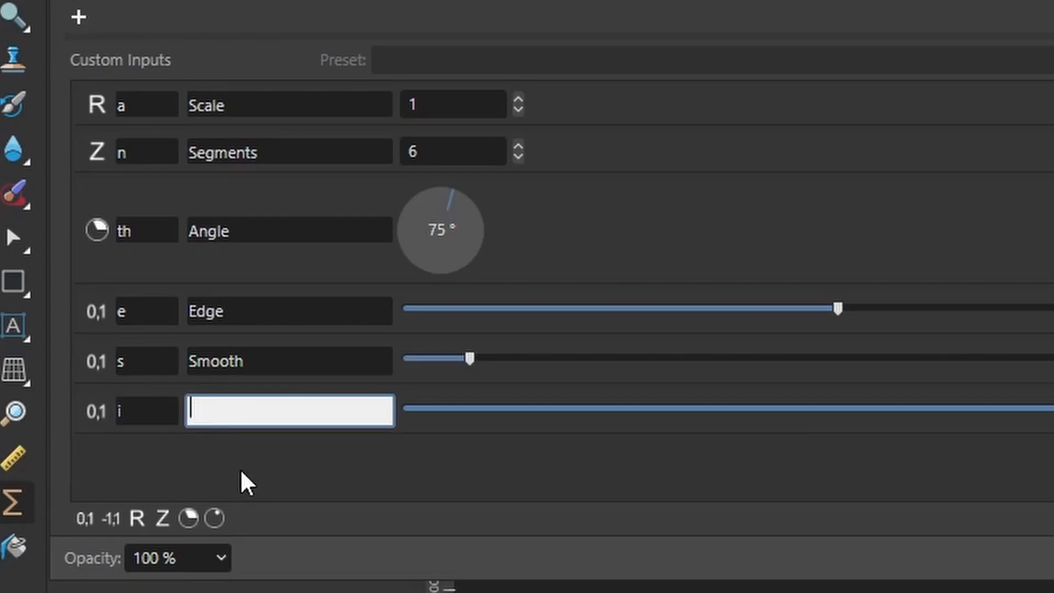
text(Offset)
key(Return)
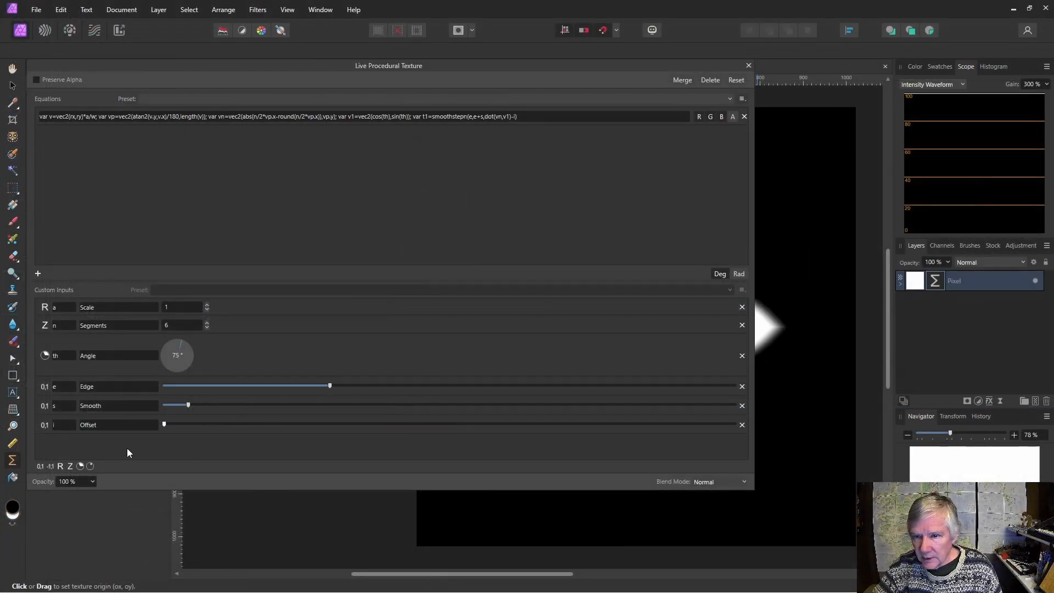
drag(127, 448, 213, 445)
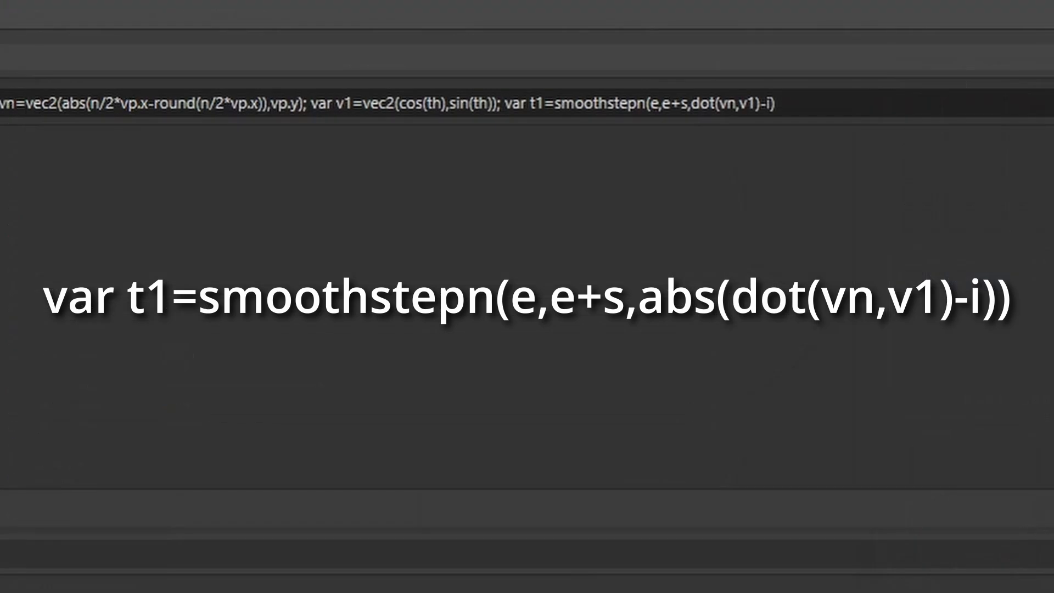
Wrap the offset dot product in abs() to give smoothstepn(e,e+s,abs(dot(vn,v1)-i)), apply it and narrow the dialog to uncover the canvas.
click(697, 109)
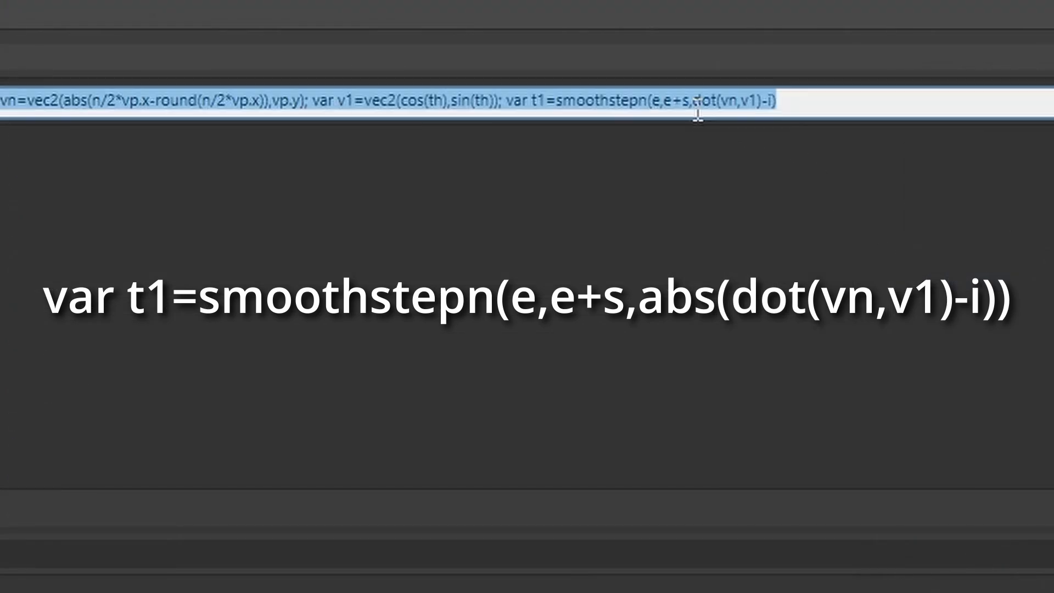
click(696, 109)
text(abs()
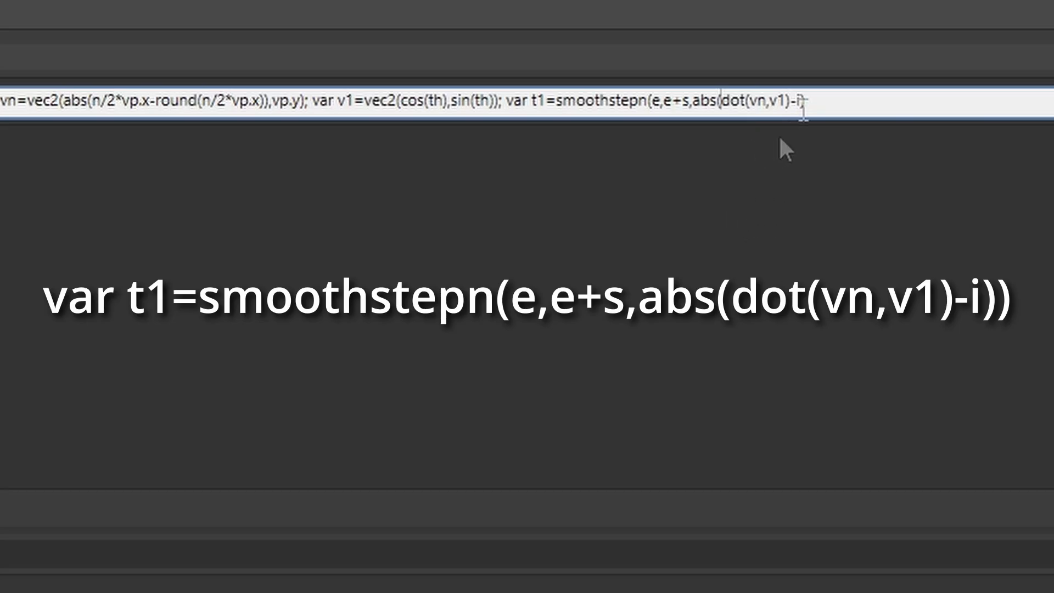
text())
key(Return)
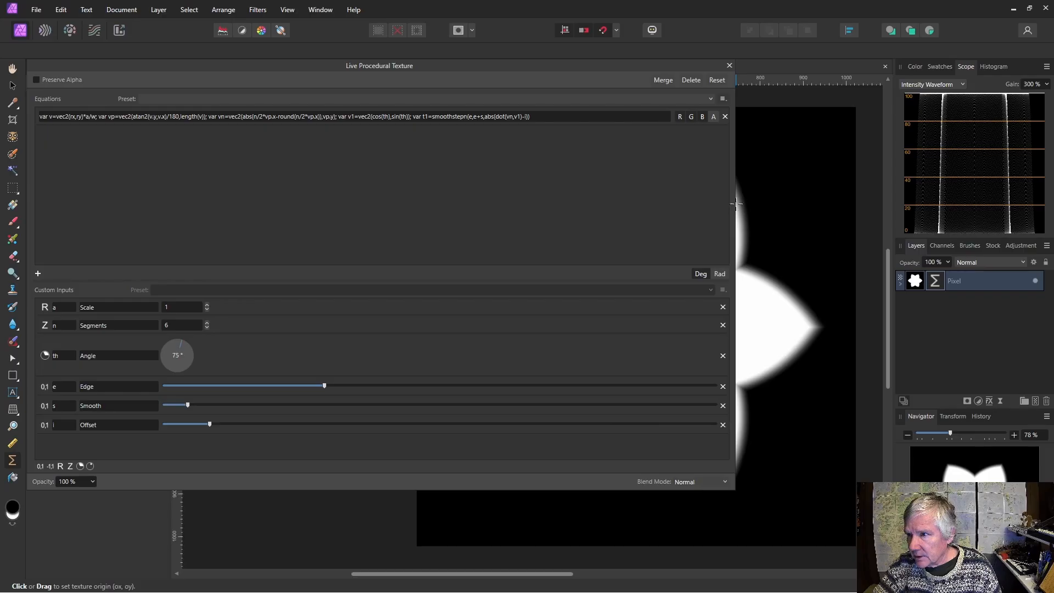
drag(734, 204, 286, 203)
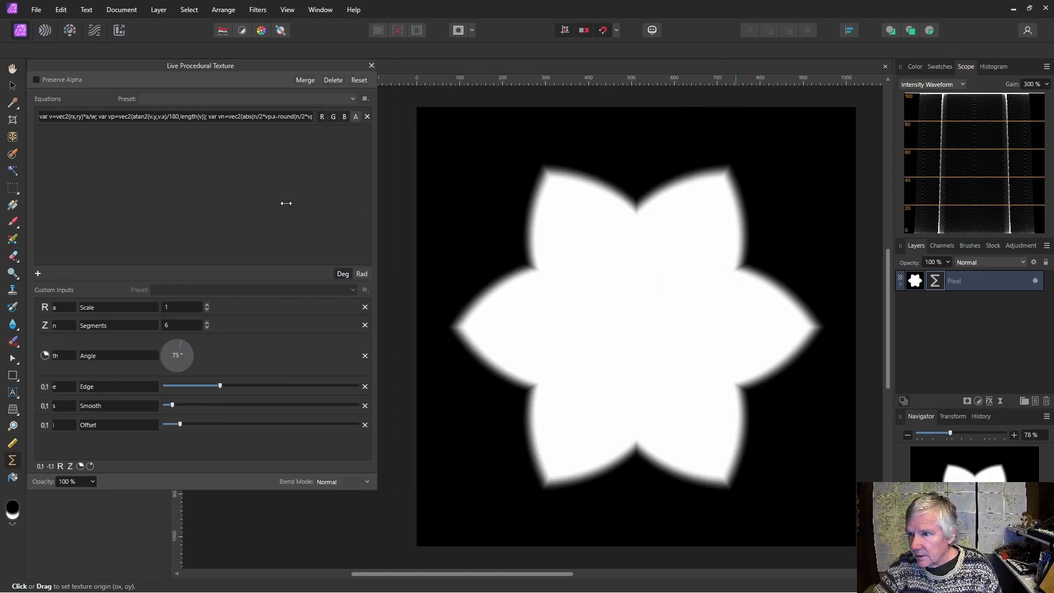
Shape the flower ring by lowering Edge to just above a tenth and setting Offset to slightly under a third.
drag(178, 427, 287, 423)
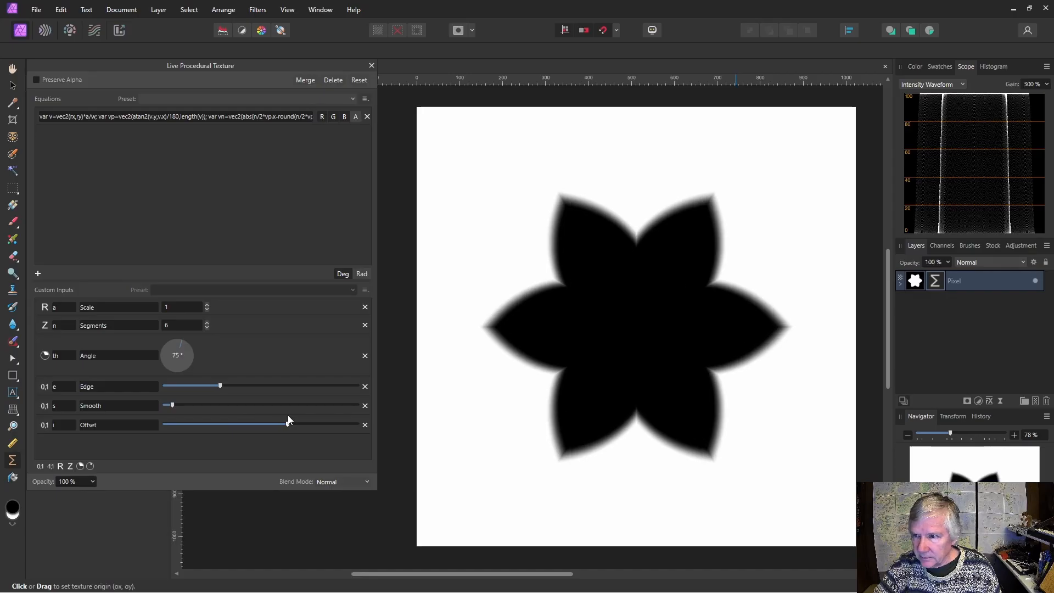
mouse_move(221, 386)
mouse_down()
mouse_move(200, 388)
mouse_move(238, 385)
mouse_move(218, 387)
mouse_up()
drag(285, 423, 240, 424)
drag(223, 386, 172, 386)
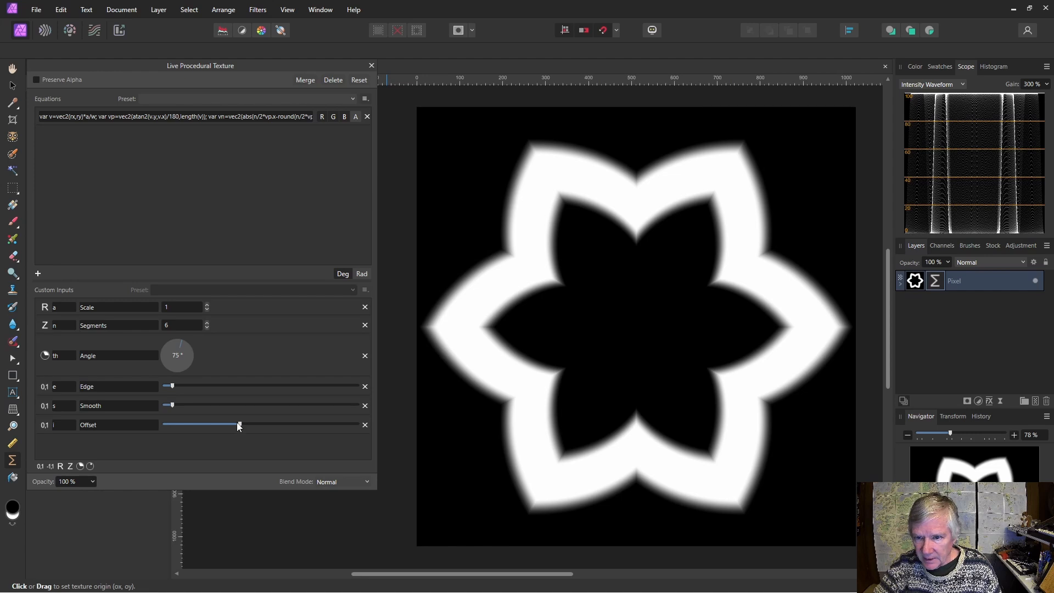
drag(237, 428, 210, 428)
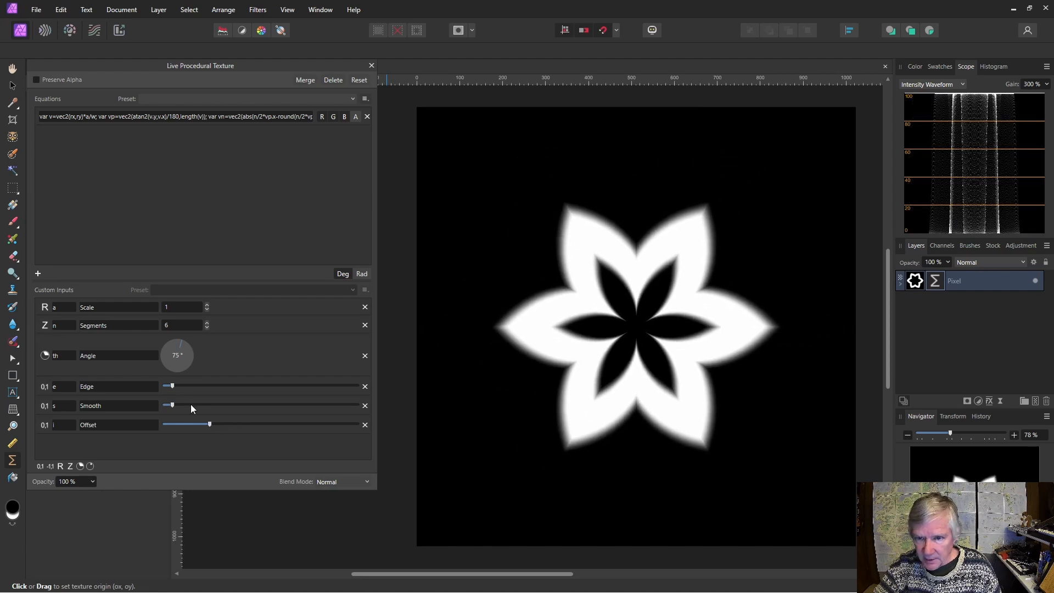
drag(172, 386, 188, 388)
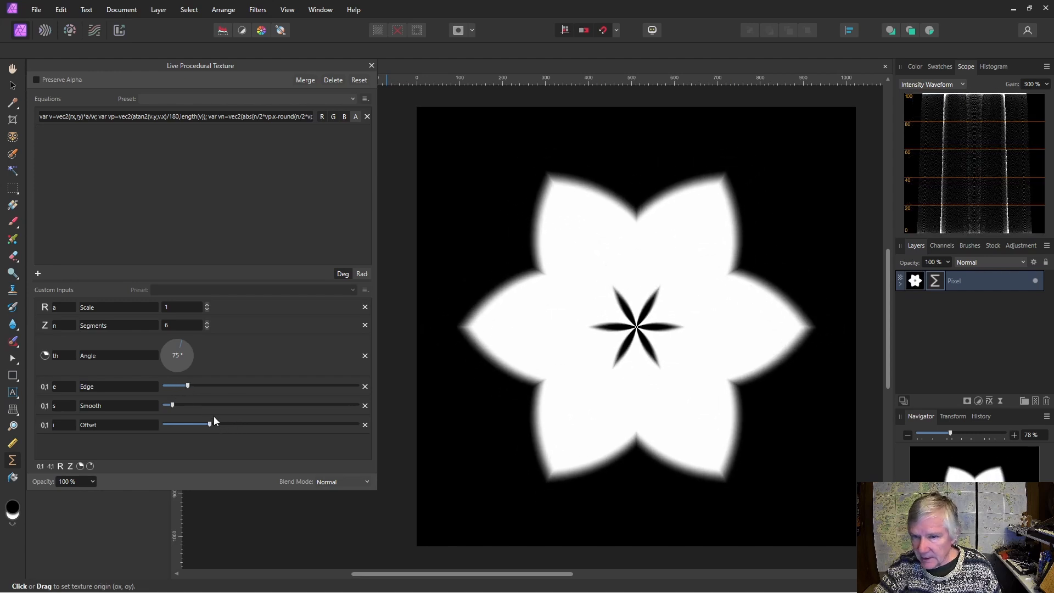
drag(211, 424, 224, 425)
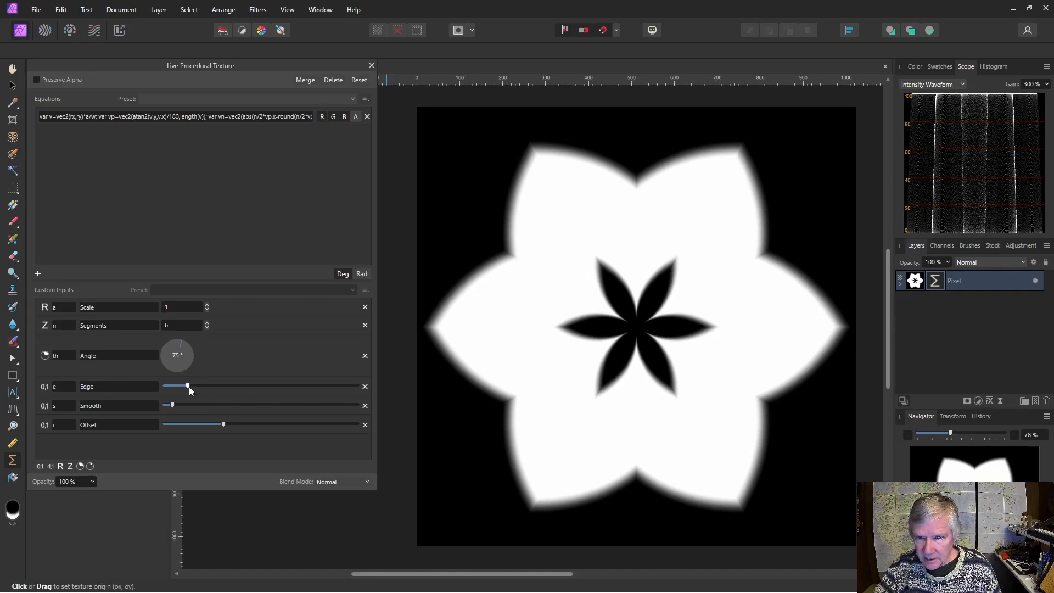
drag(189, 386, 186, 387)
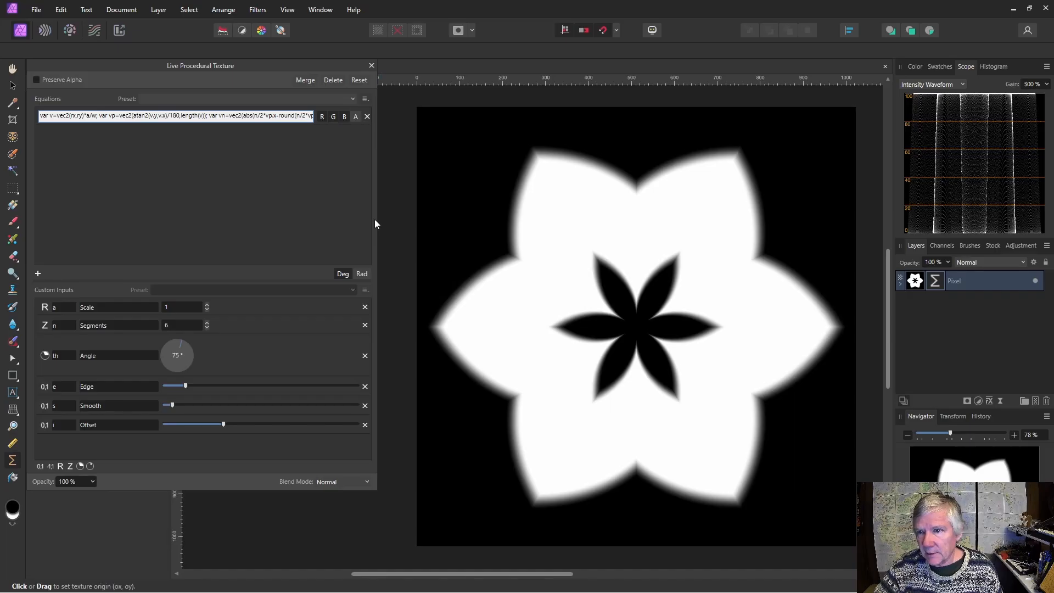
Widen the dialog, append var t2=cellnoisedist(vn.x,vn.y,1) after the t1 expression and apply the equation.
drag(375, 219, 970, 176)
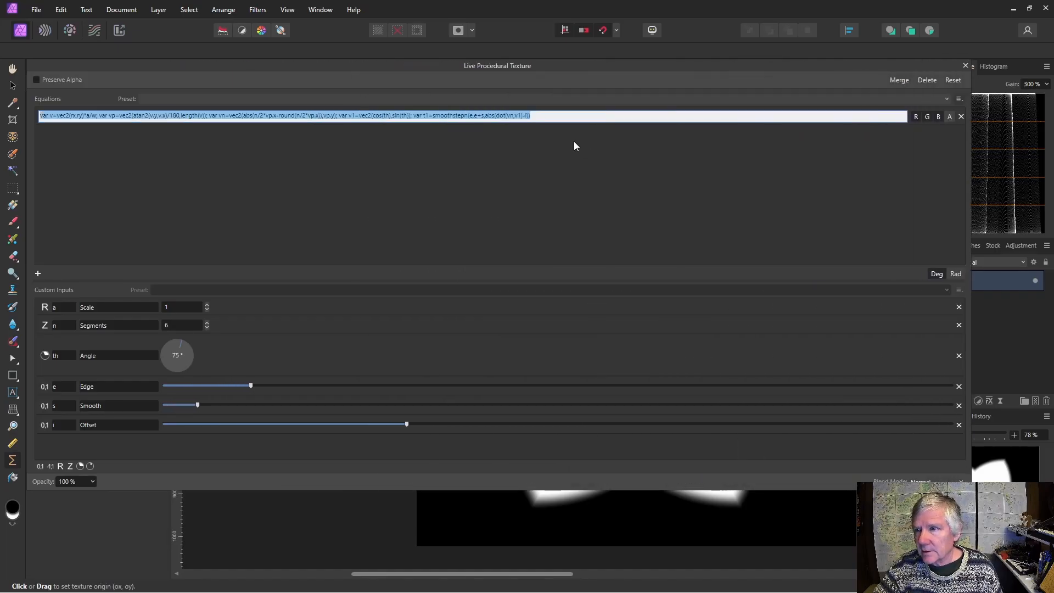
click(545, 119)
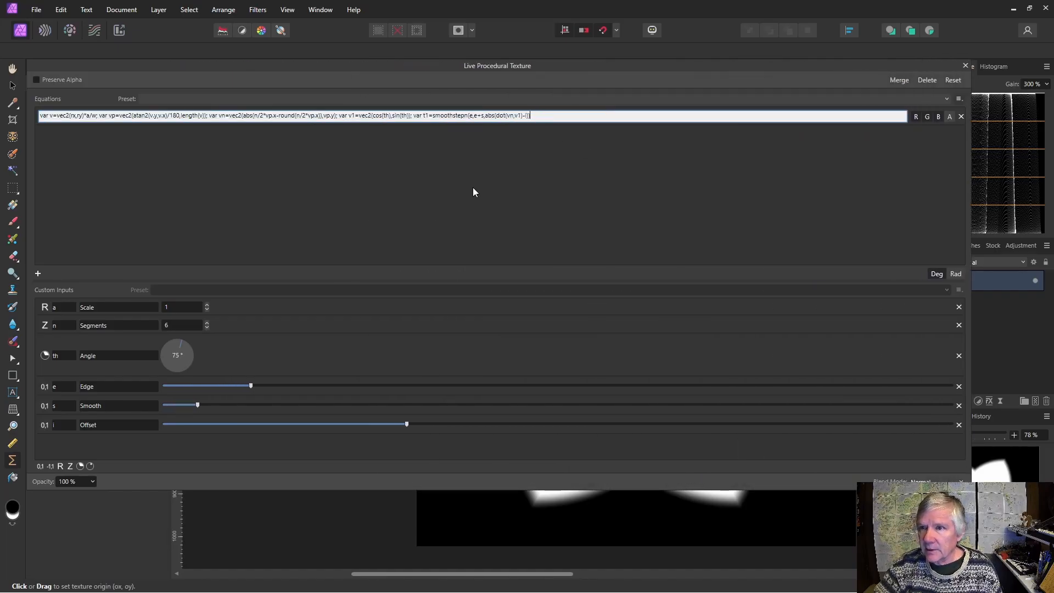
text(; )
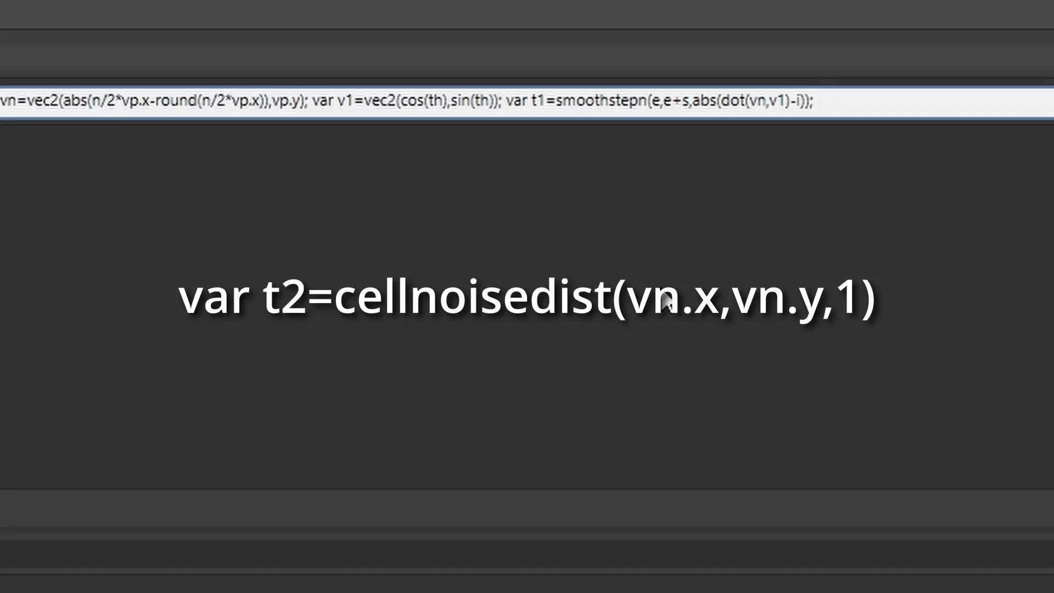
text(var t2=cell)
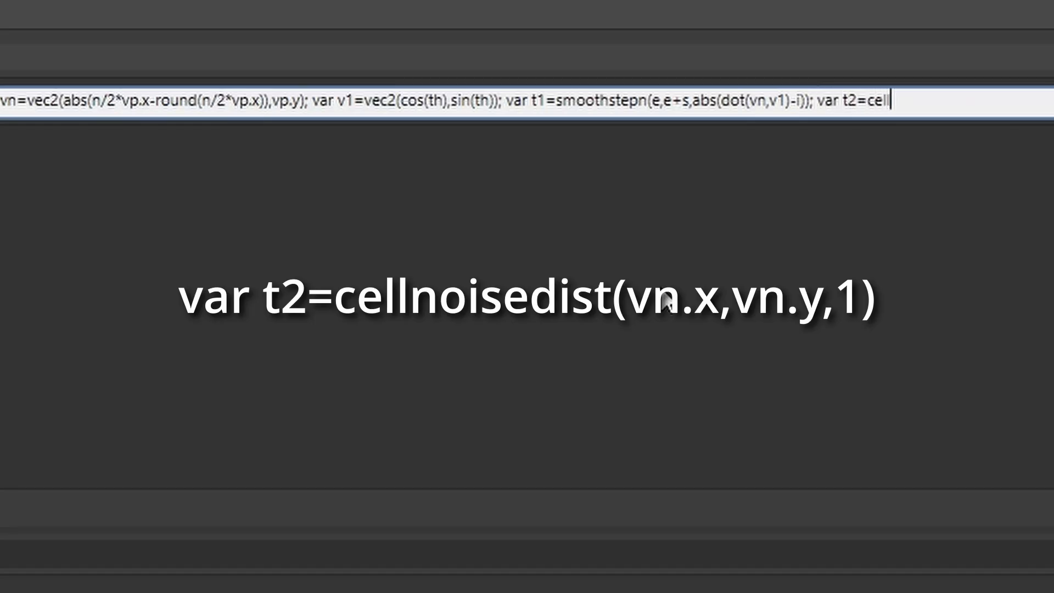
text(noisedist)
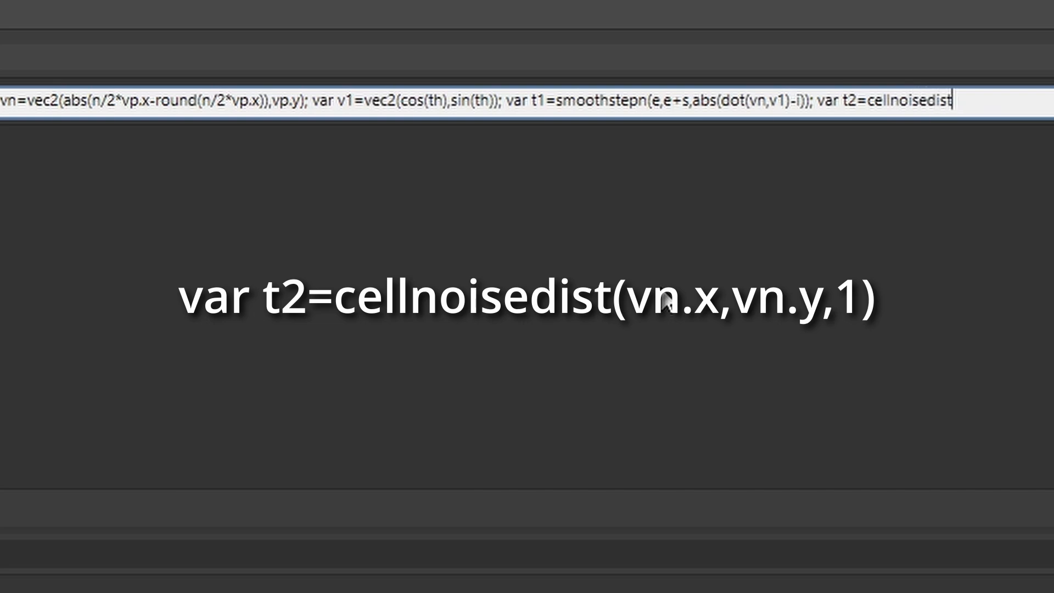
text(()
text(vn.x,vn.y)
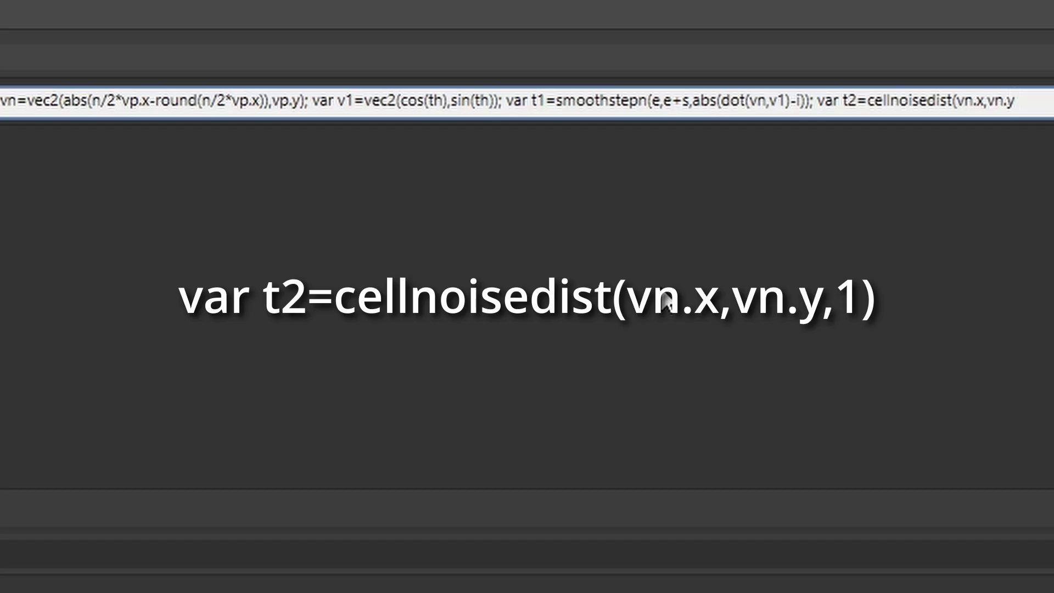
text(,1)
key(Return)
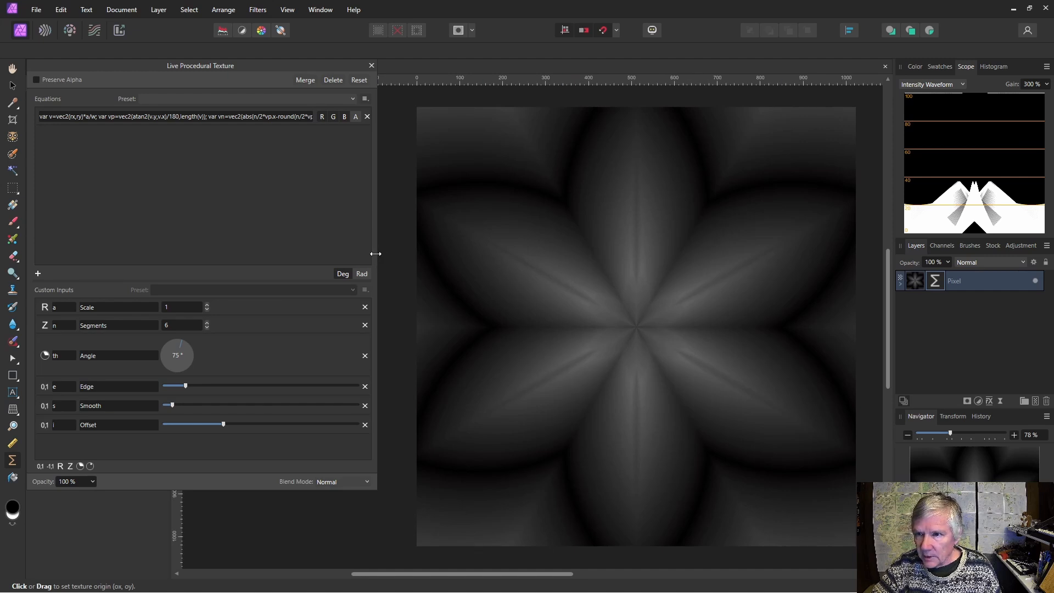
Add a real-number custom input b and offset the cell noise with it, giving var t2=cellnoisedist(vn.x+b,vn.y,1).
drag(376, 253, 908, 242)
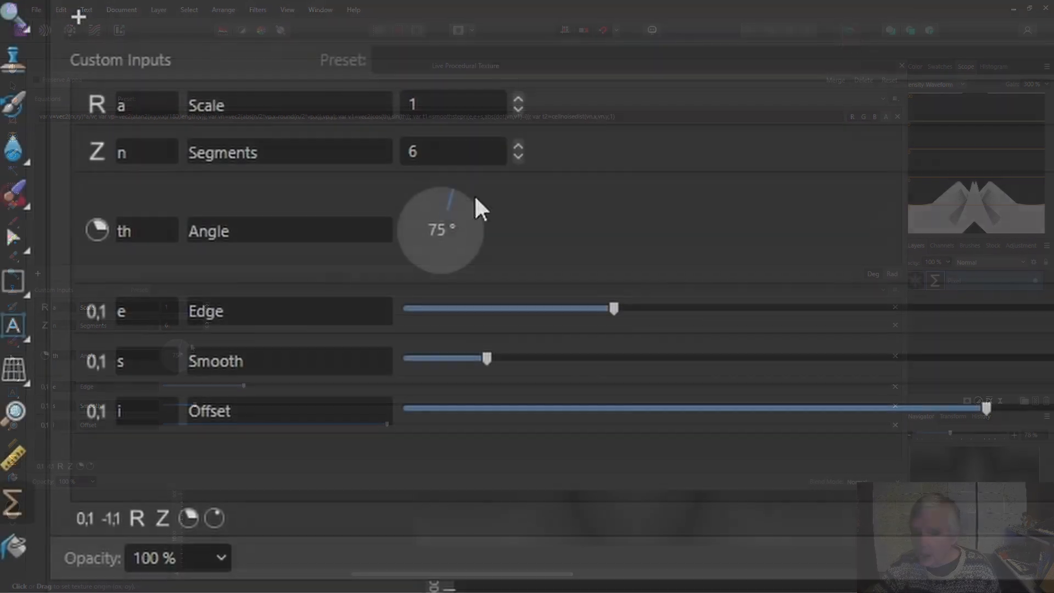
click(136, 518)
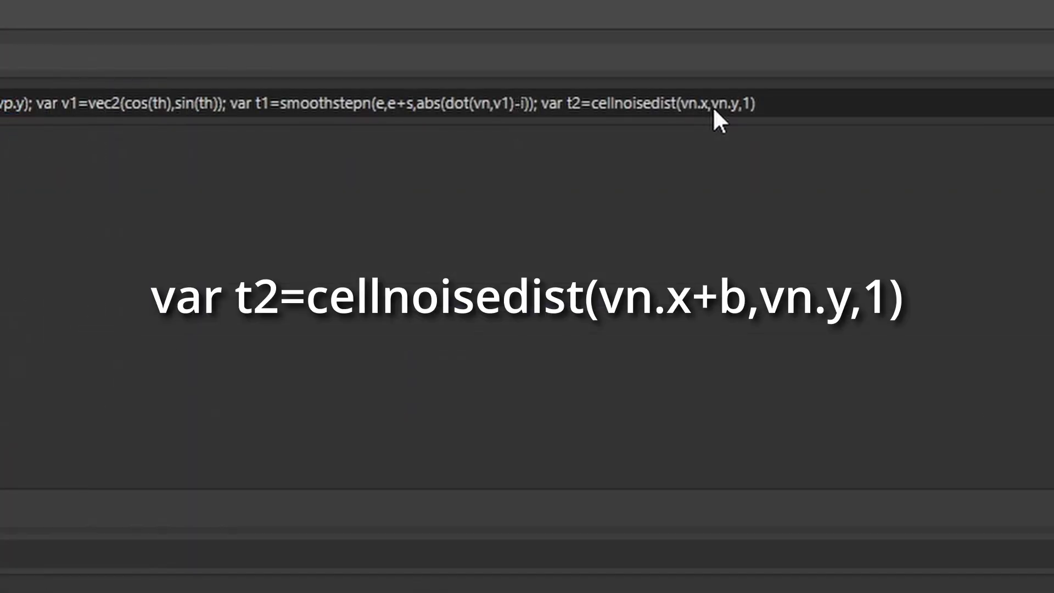
click(708, 107)
click(708, 105)
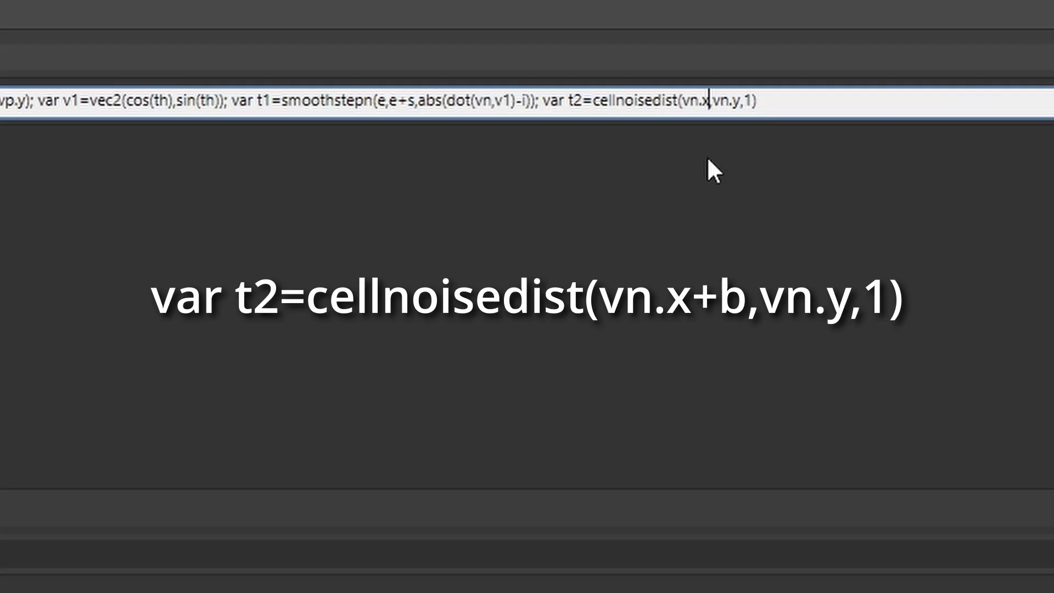
text(+b)
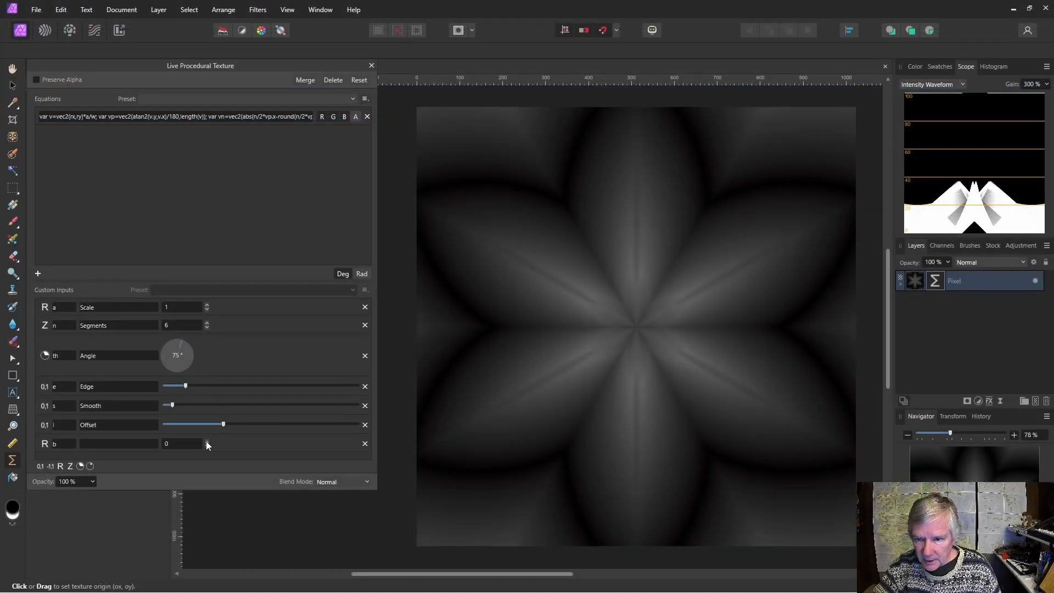
Raise the unlabelled input b to 7 and the Scale to 3 to vary the cell noise pattern.
click(206, 441)
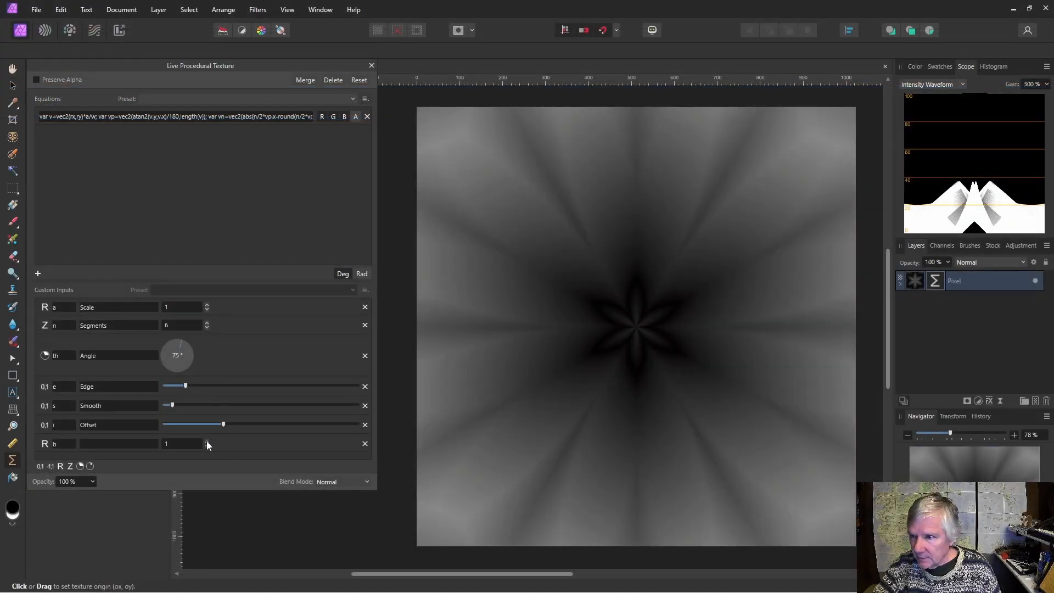
click(206, 442)
click(206, 442)
click(206, 441)
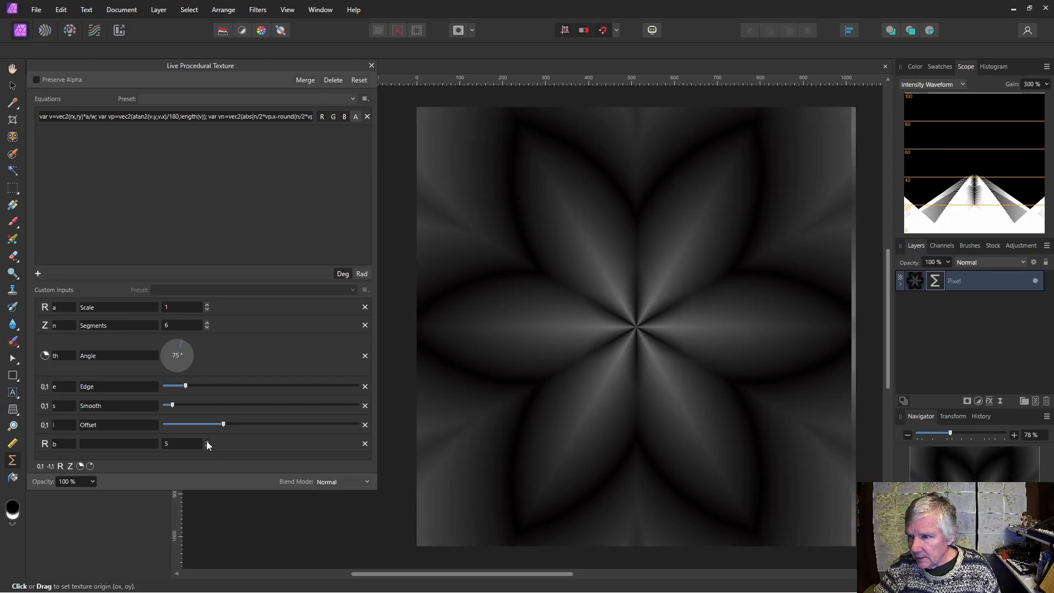
click(207, 441)
click(207, 441)
click(207, 442)
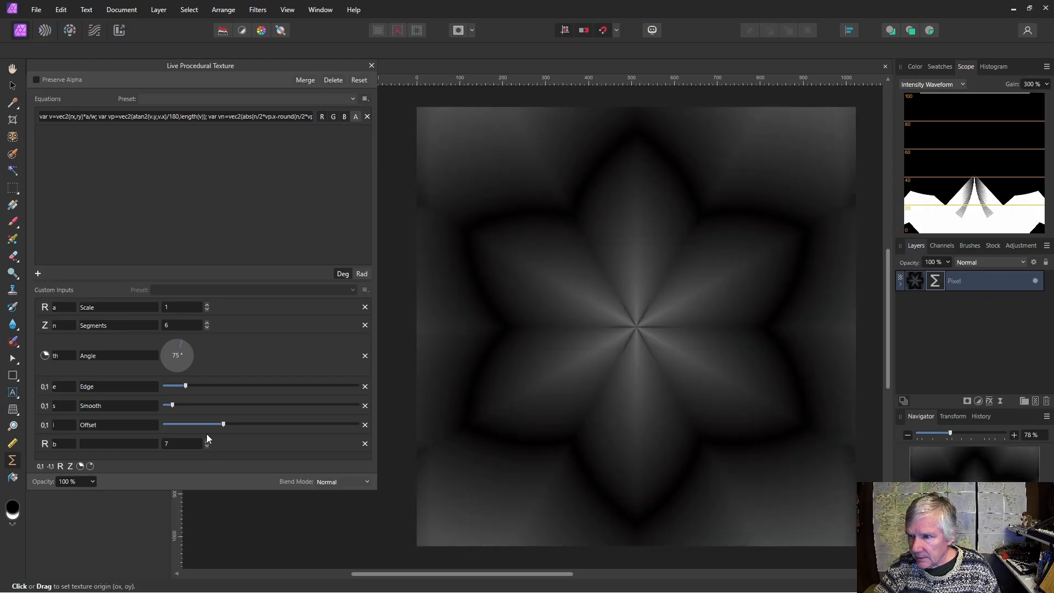
click(207, 305)
click(207, 305)
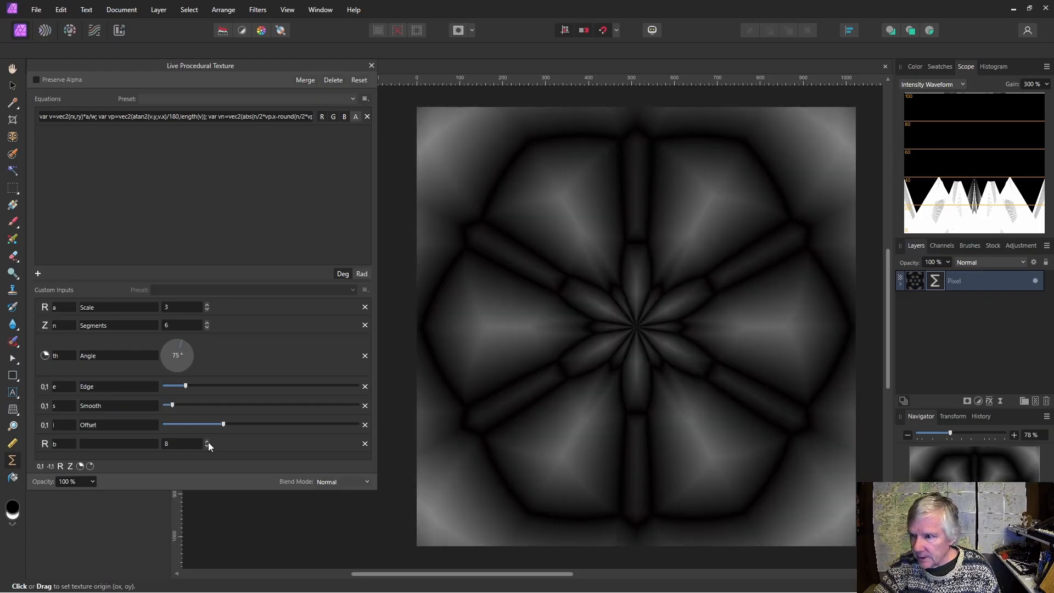
Raise input b one unit at a time to 17, going through the cell noise variations.
click(207, 441)
click(207, 442)
click(209, 442)
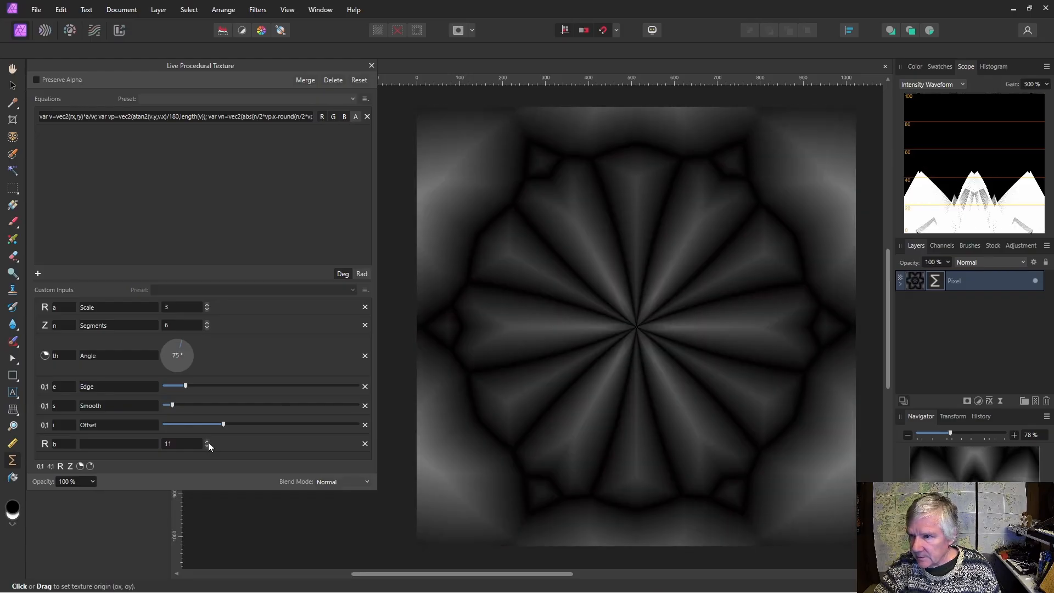
click(209, 442)
click(209, 442)
click(209, 442)
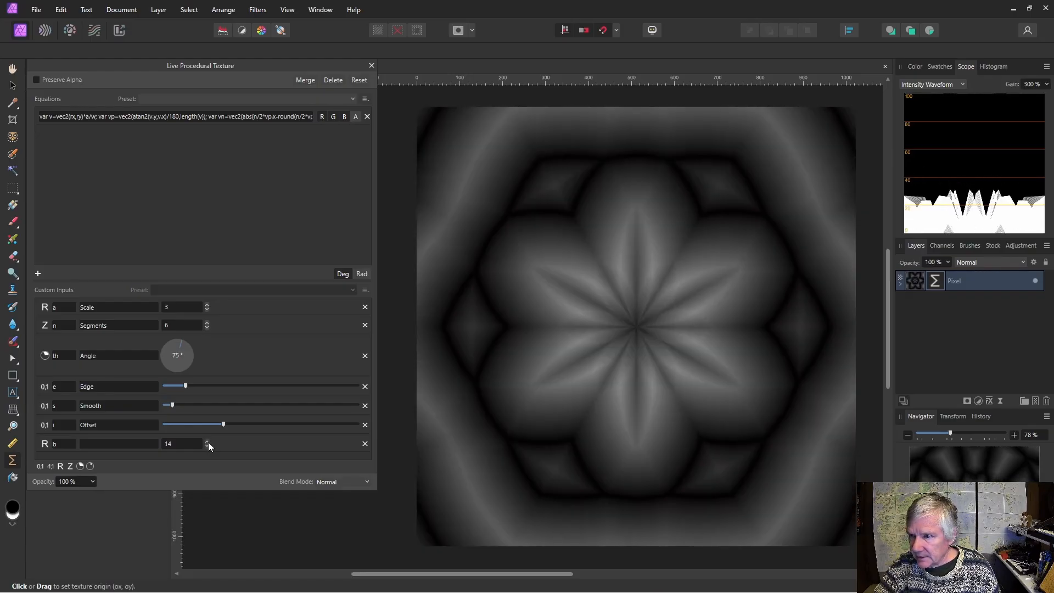
click(209, 442)
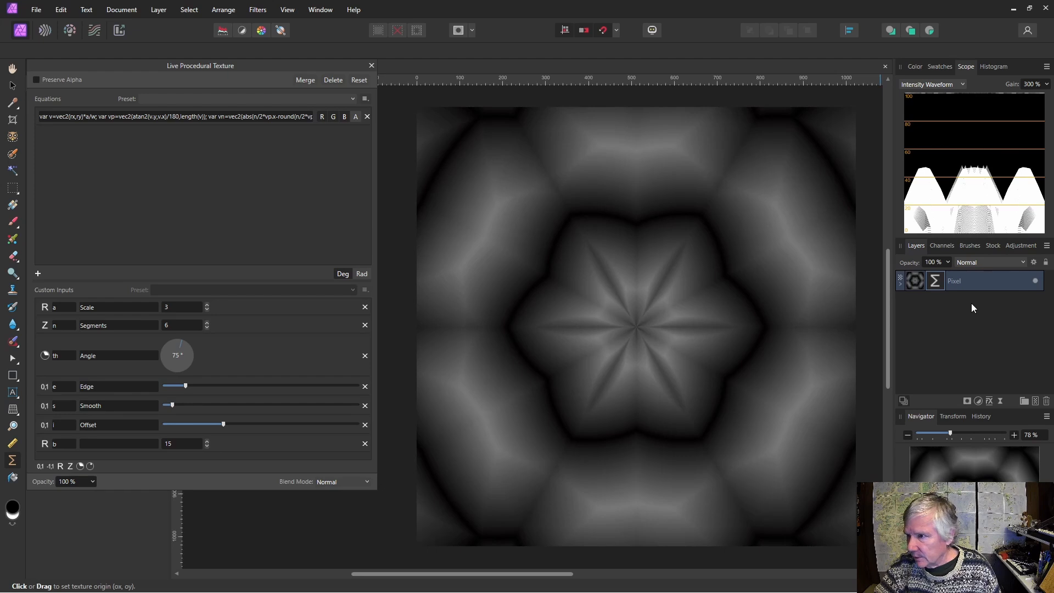
click(207, 442)
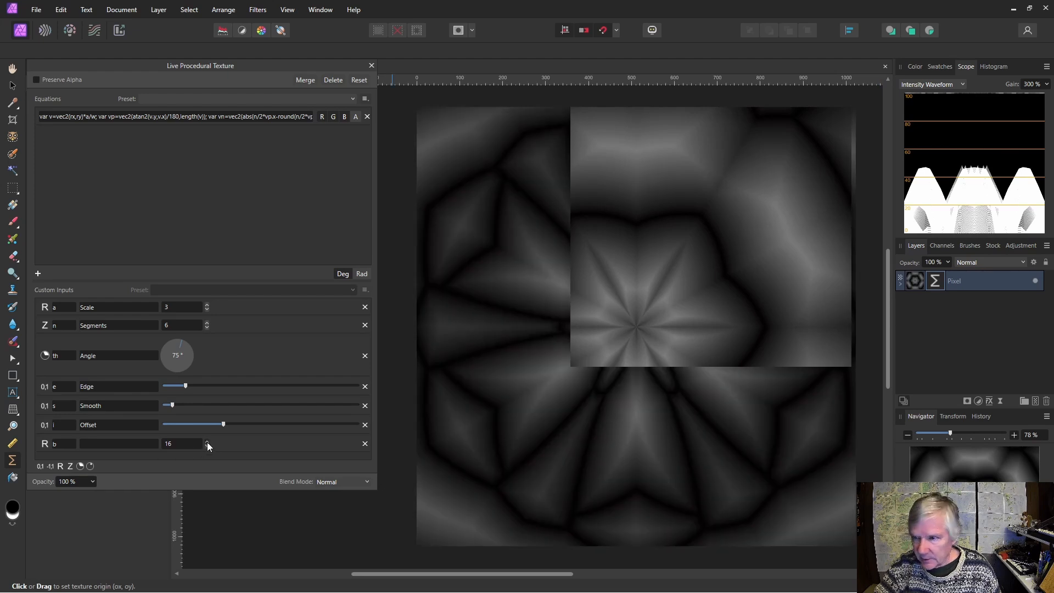
click(207, 442)
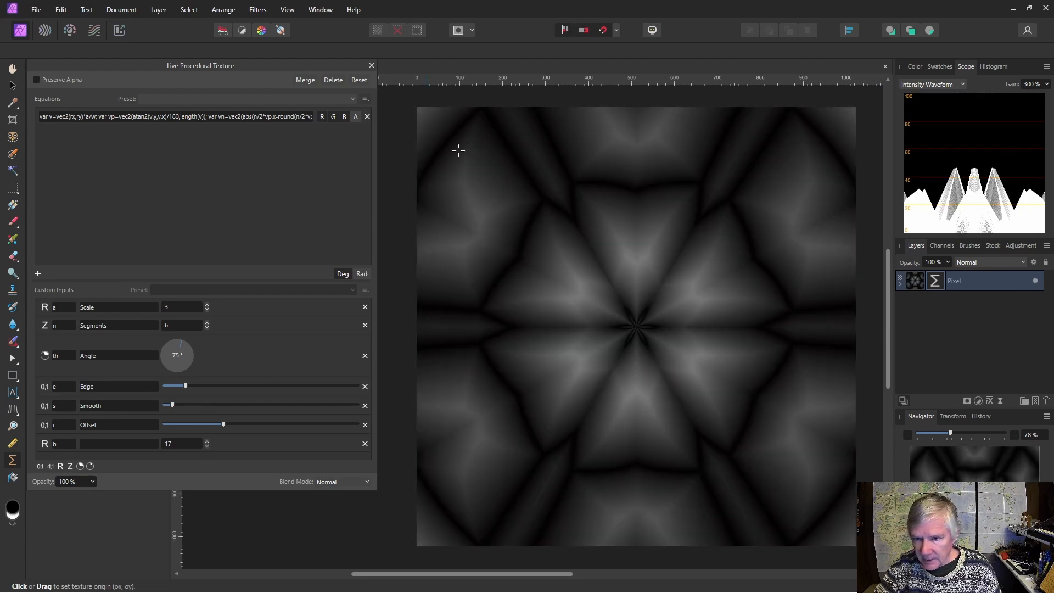
Multiply vn.y by c, giving var t2=cellnoisedist(vn.x+b,c*vn.y,1), and add a real-number custom input c.
drag(377, 192, 882, 202)
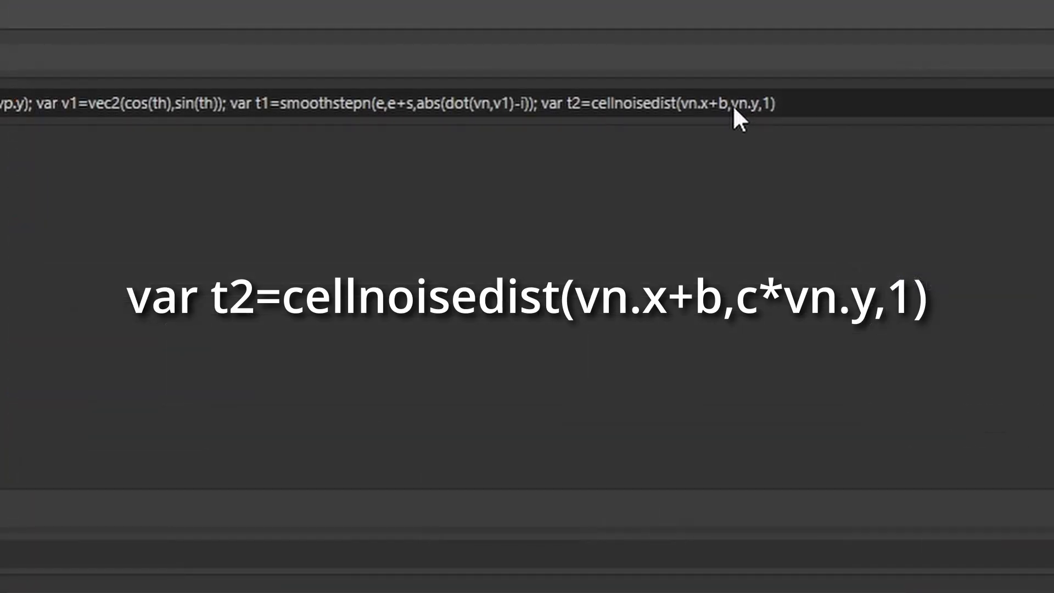
click(734, 107)
click(735, 113)
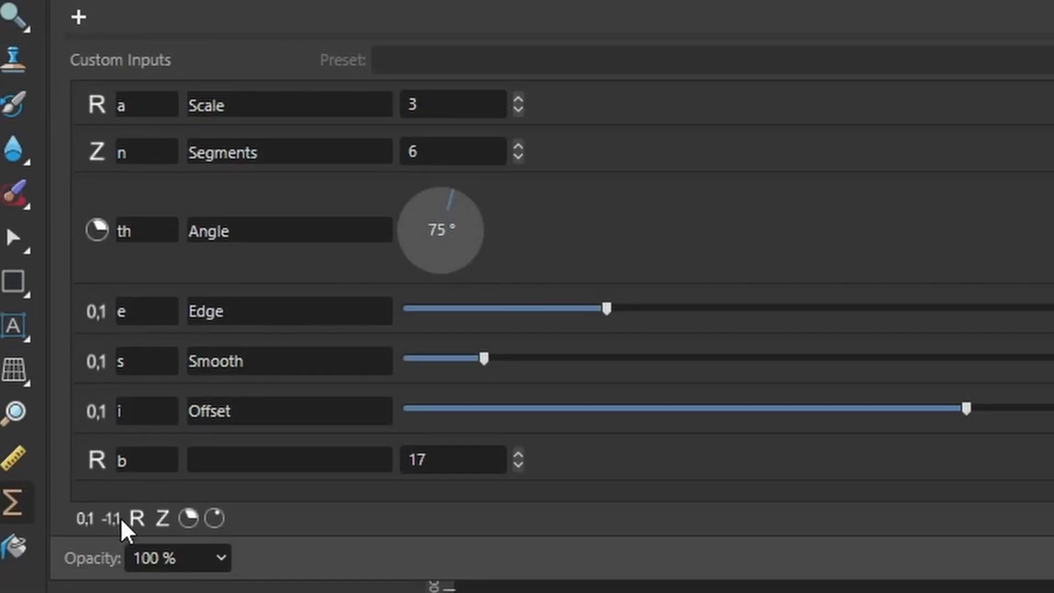
click(137, 518)
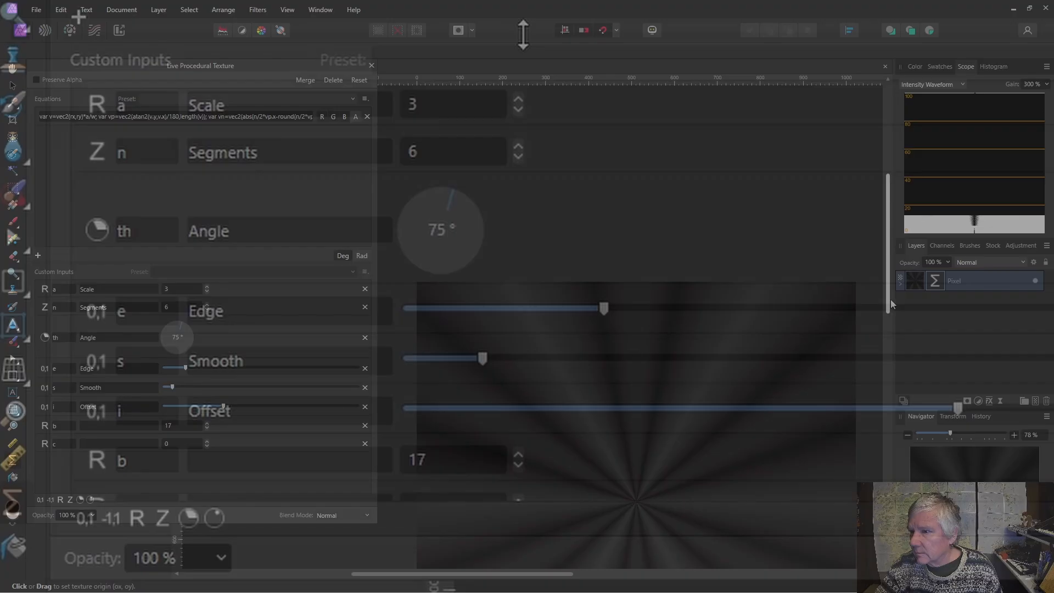
Try values up to 6 for input c and settle on 3.
drag(890, 298, 891, 394)
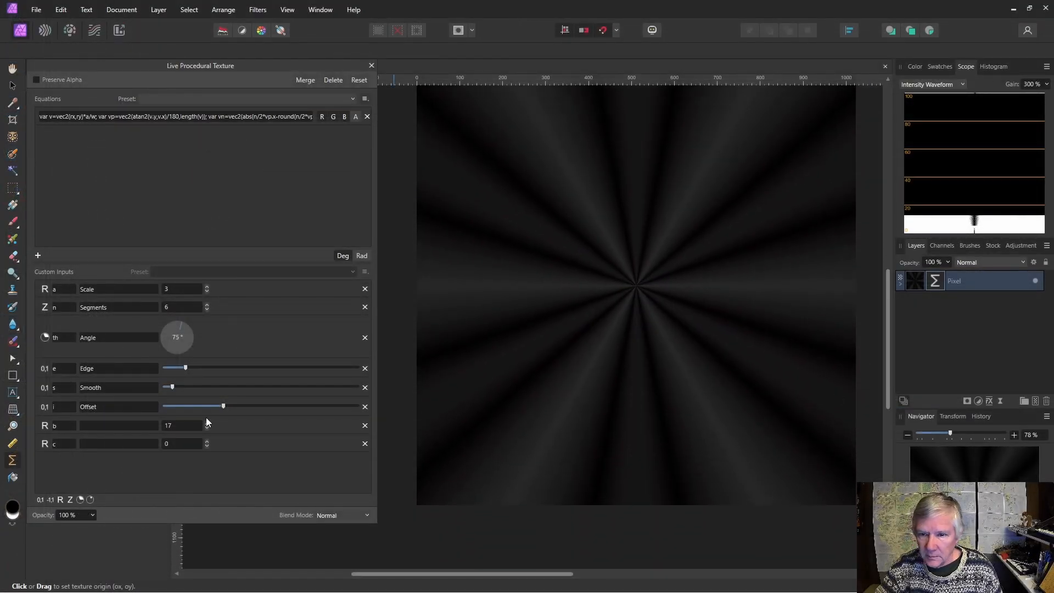
click(206, 441)
click(206, 441)
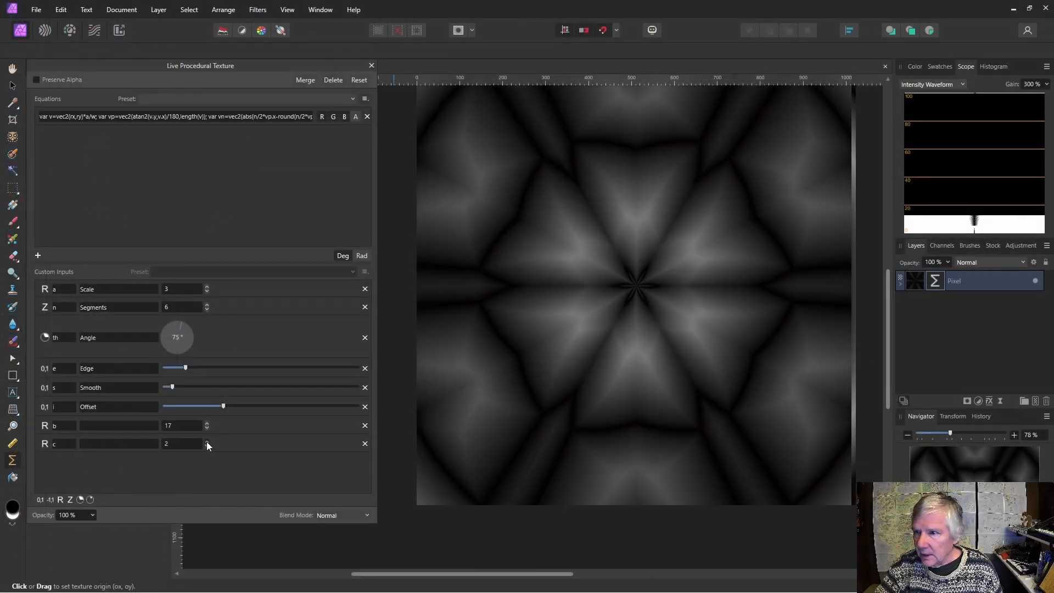
click(206, 441)
click(206, 441)
click(206, 442)
click(206, 441)
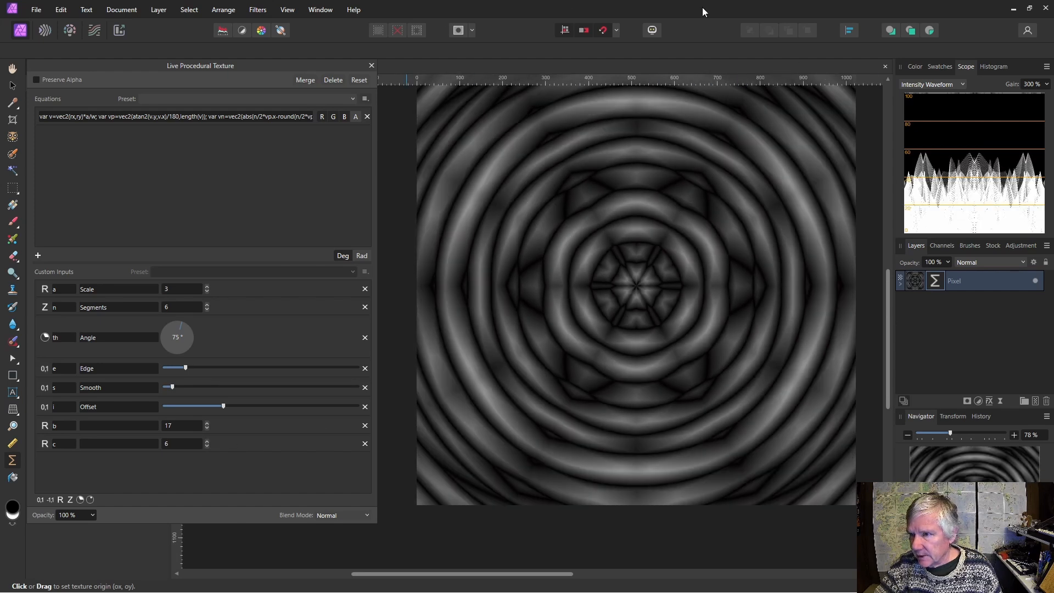
click(206, 446)
click(206, 448)
click(206, 447)
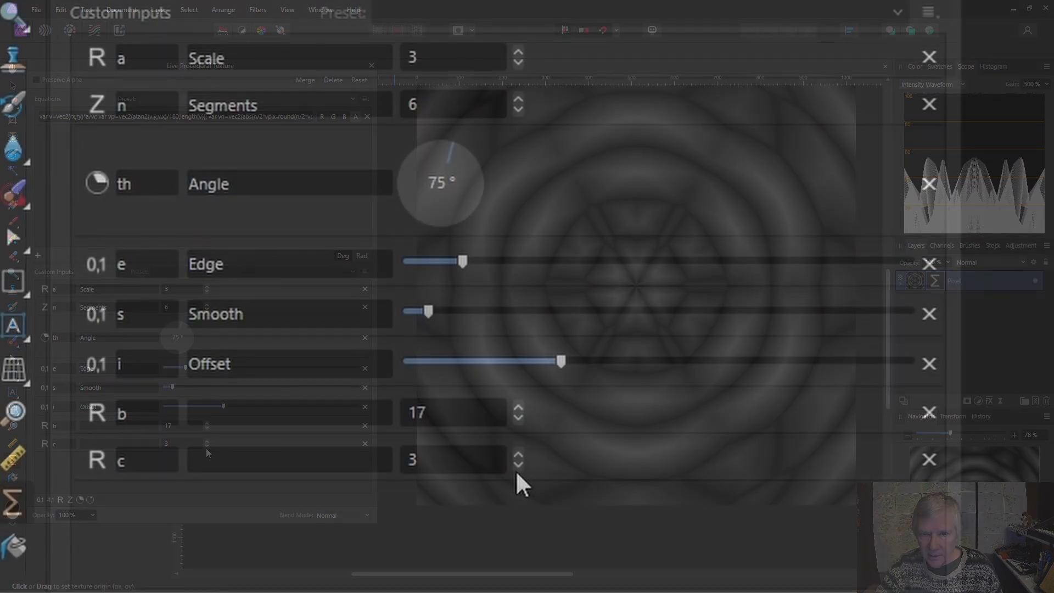
Label the custom input b as CN Offset.
click(282, 413)
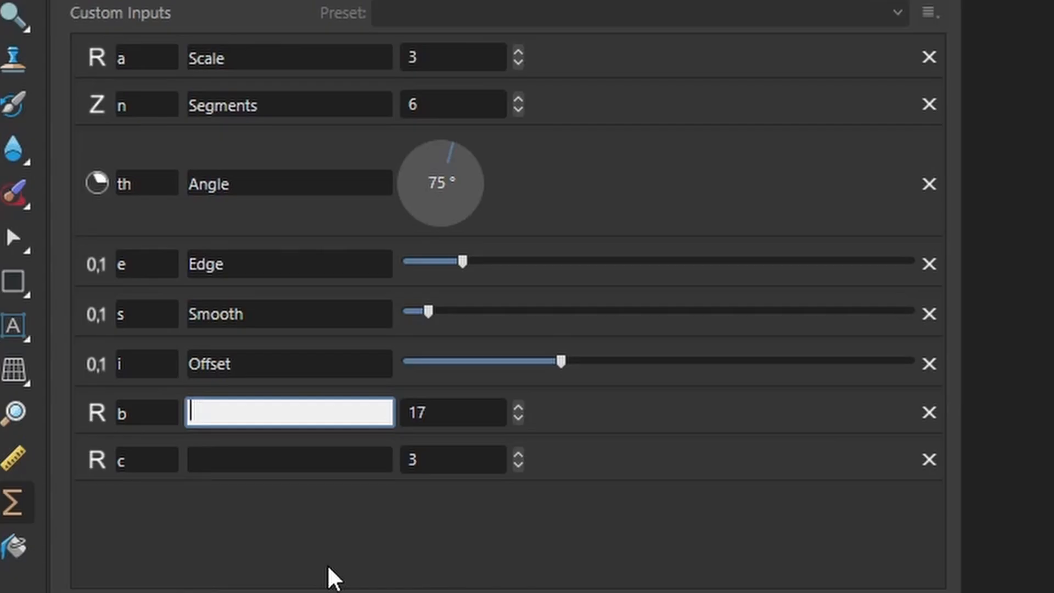
text(CN Offset)
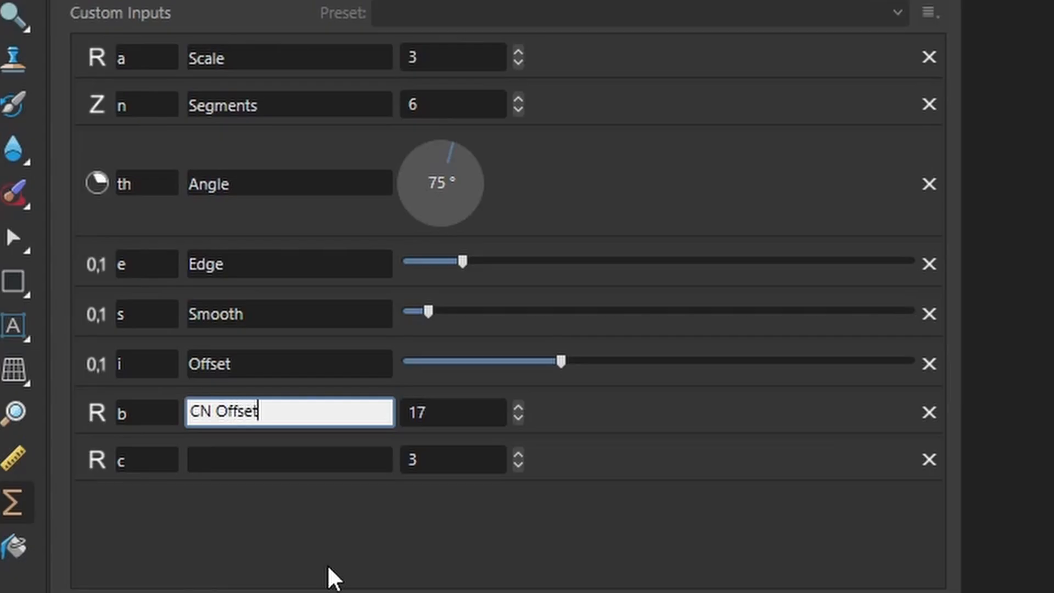
Label the custom input c as CN Lines.
click(250, 461)
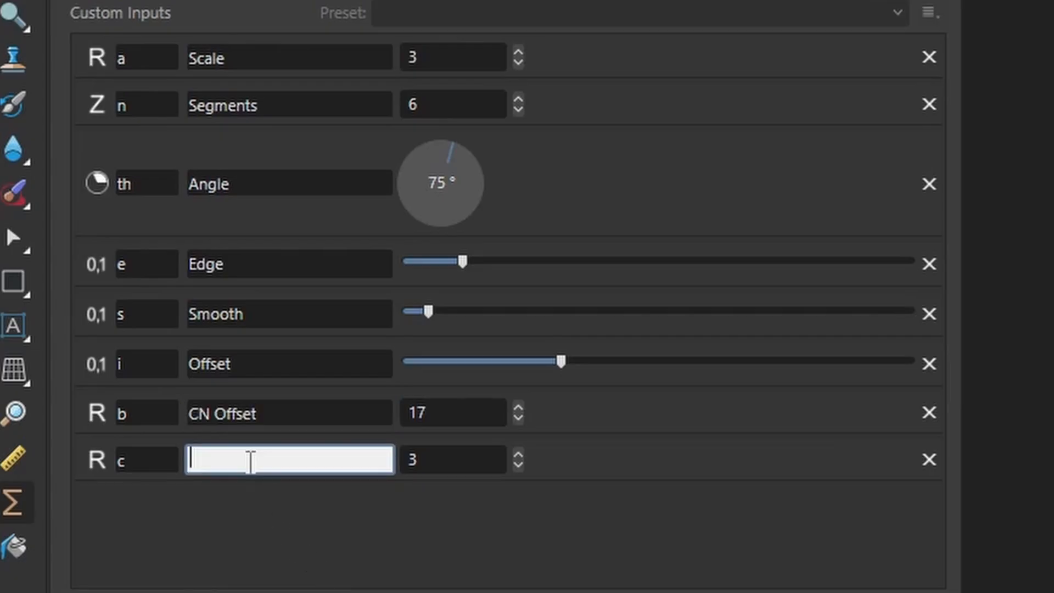
text(CN )
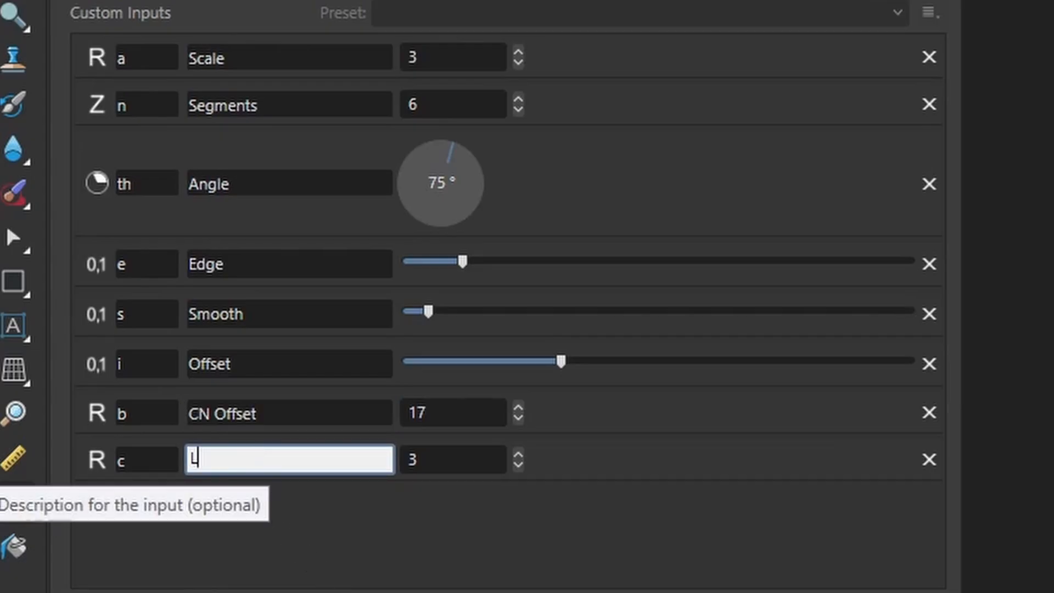
text(Lines)
key(Return)
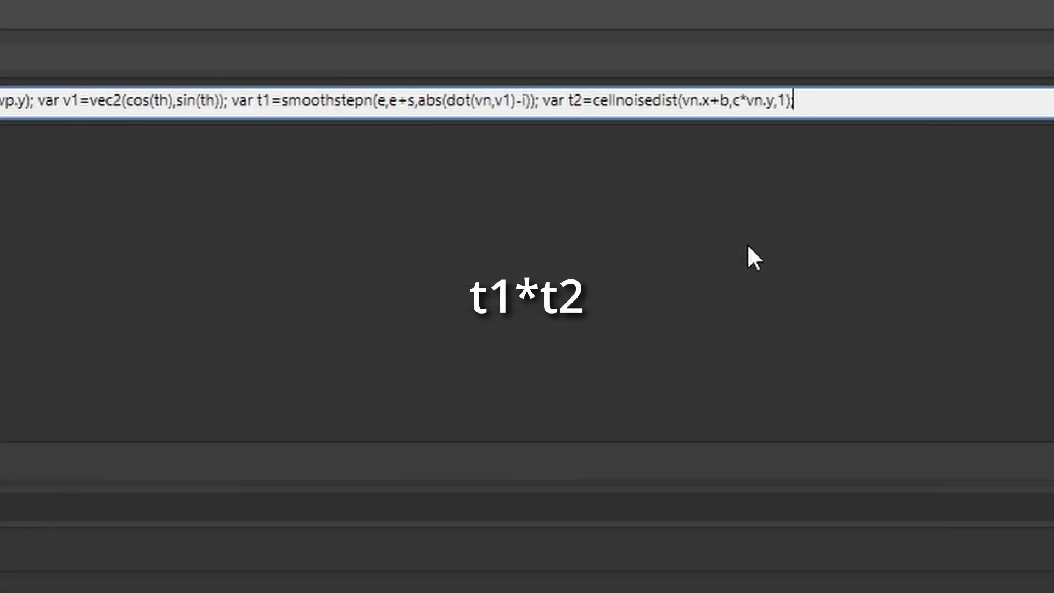
End the equation with t1*t2 to multiply the flower shape by the cell noise, and set Scale to 1.
text(; t1*t2)
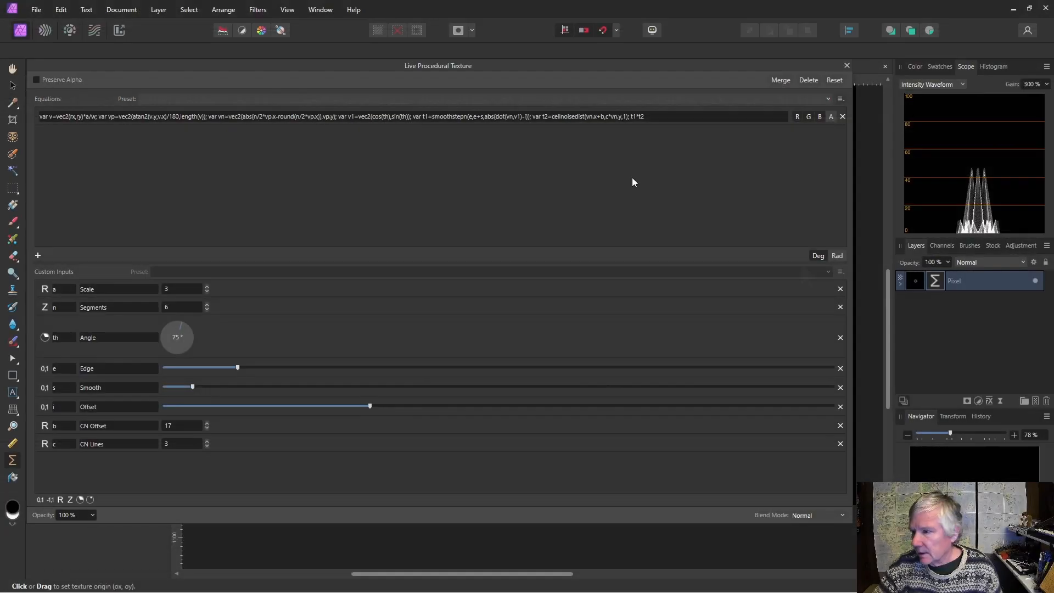
drag(851, 210, 376, 209)
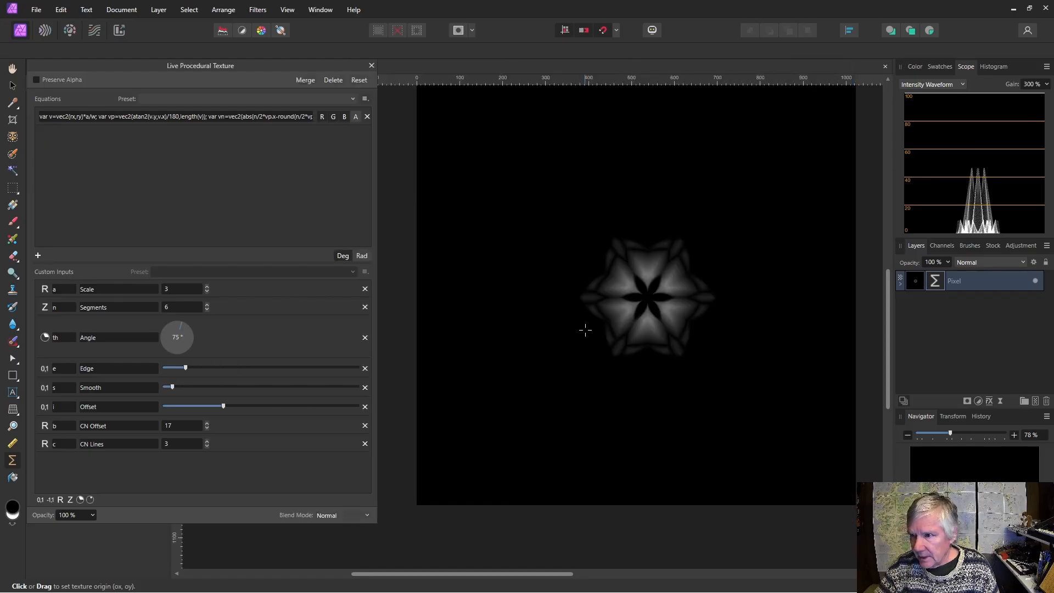
click(206, 292)
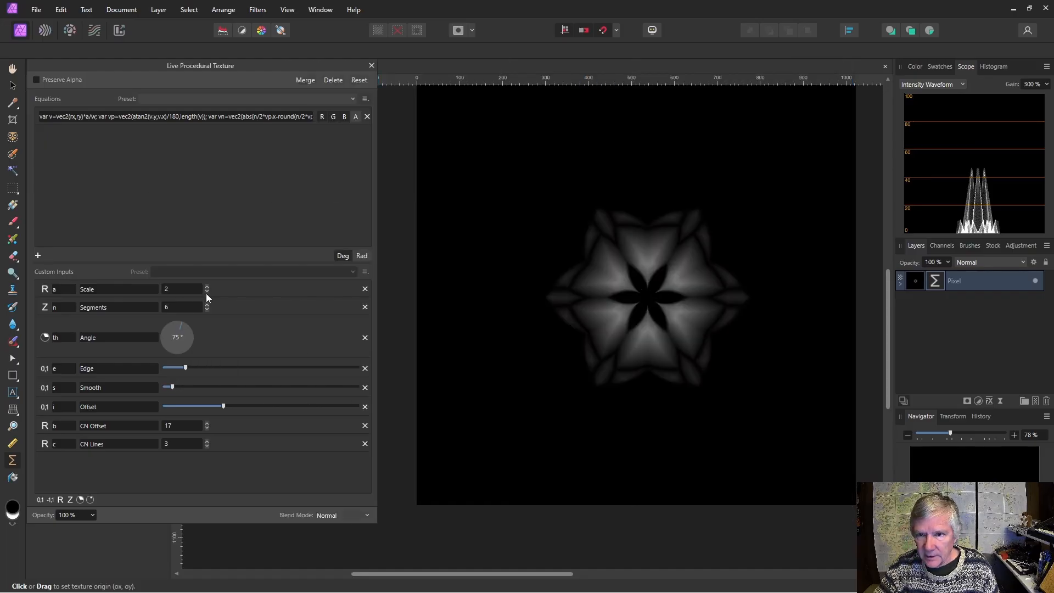
click(206, 292)
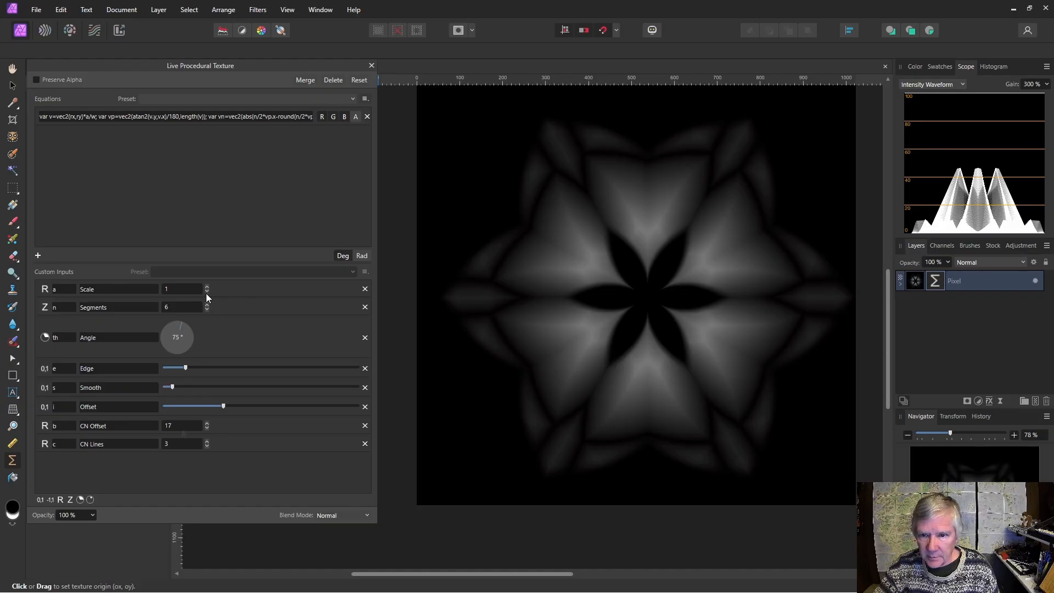
Step through cell noise variations, setting CN Offset to 22 and CN Lines to 5.
click(206, 423)
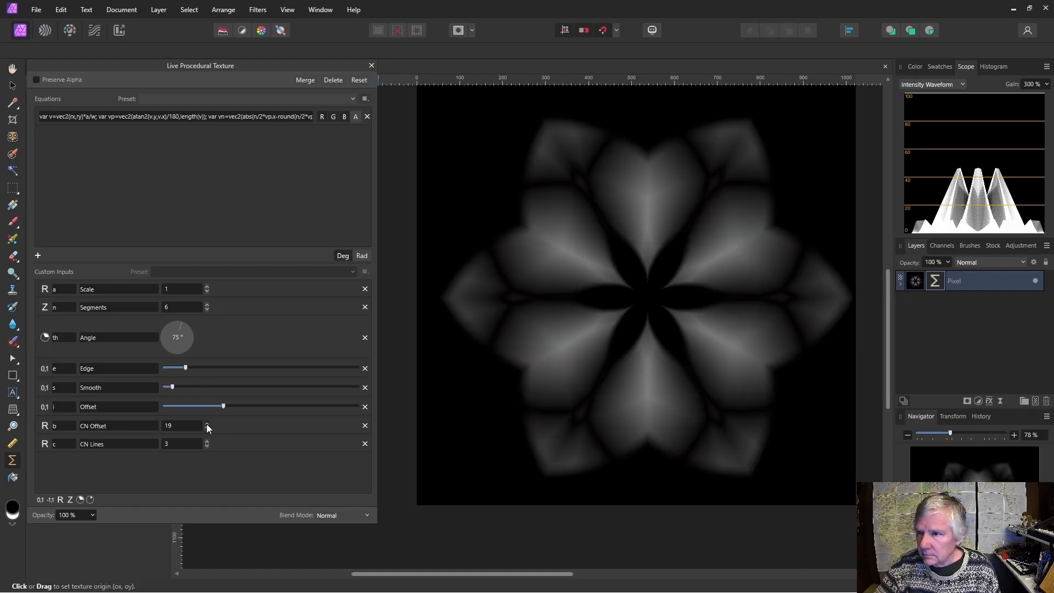
click(207, 423)
click(206, 423)
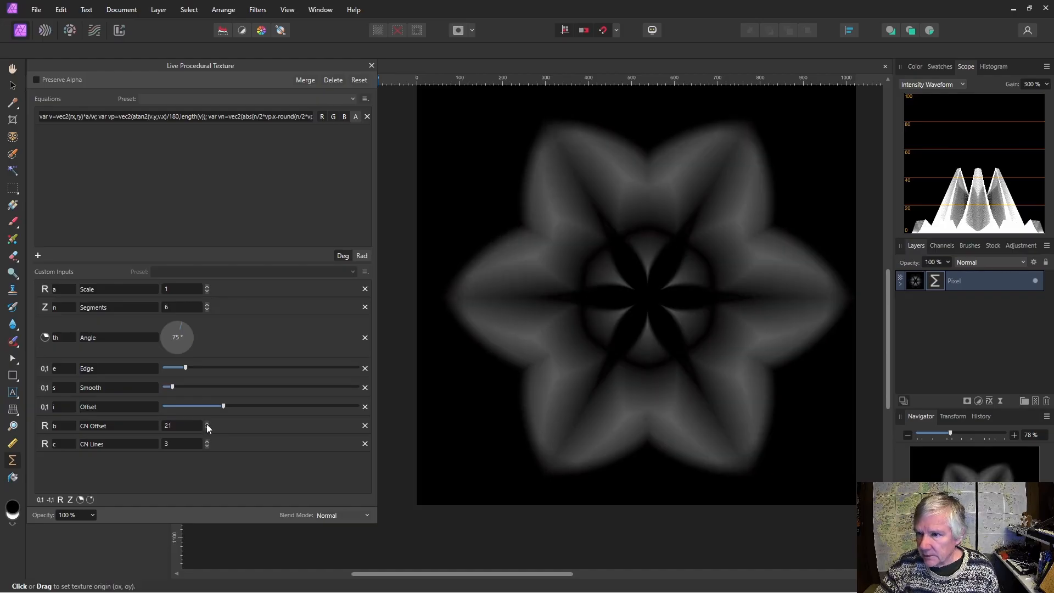
click(207, 441)
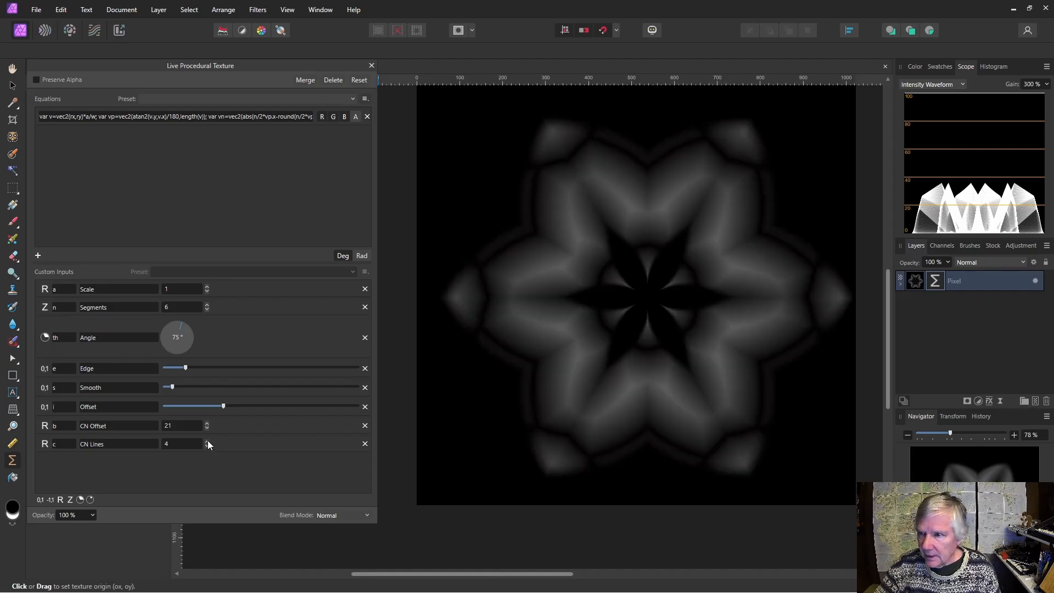
click(207, 440)
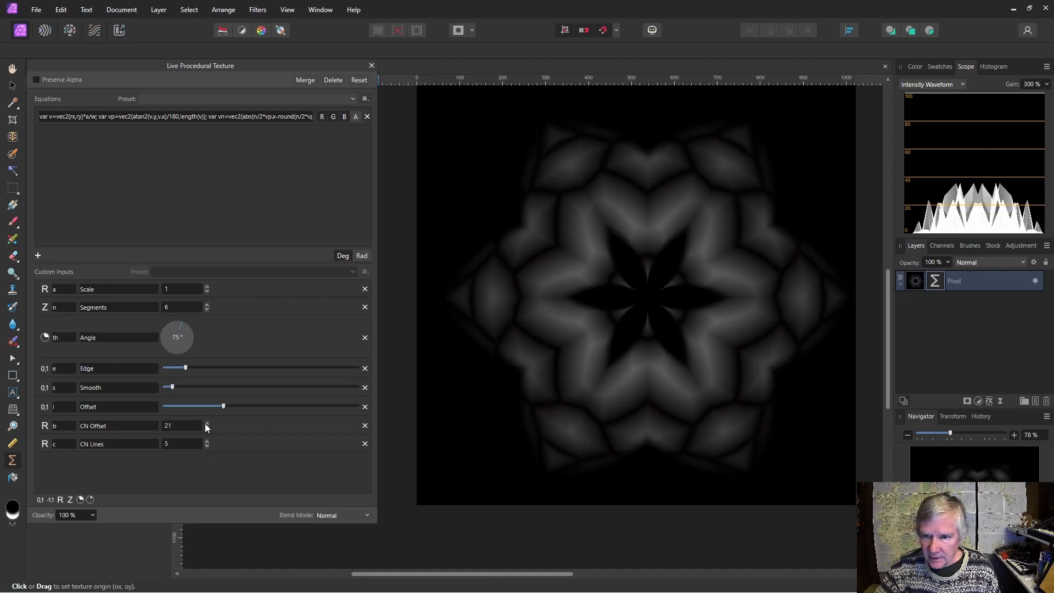
click(207, 423)
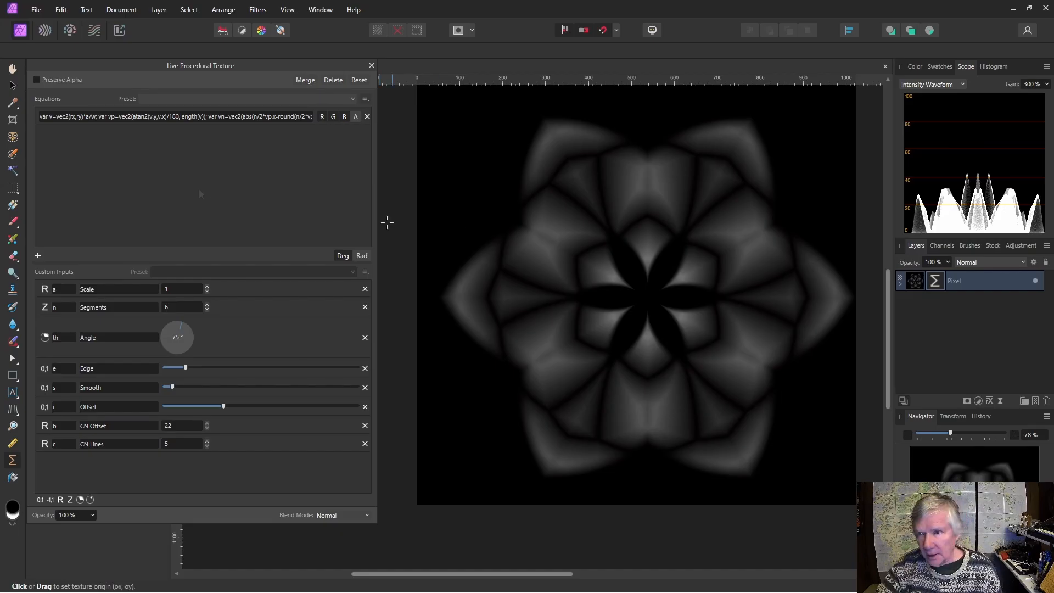
Replace the closing t1*t2 in the equation with var t3=osc(vn.x+vn.y), and raise Scale to 11.
drag(376, 205, 892, 194)
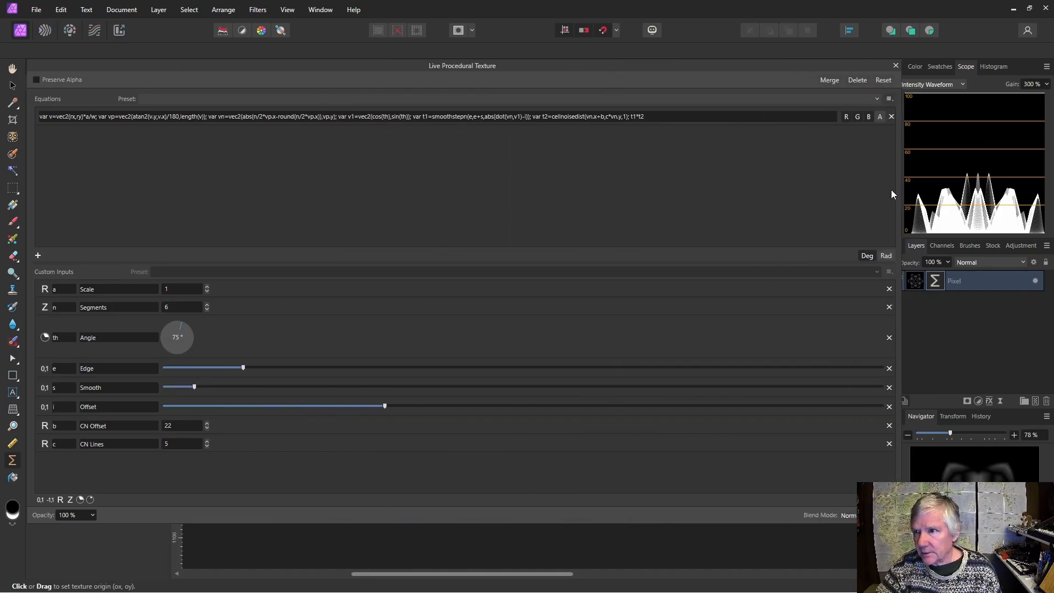
click(631, 120)
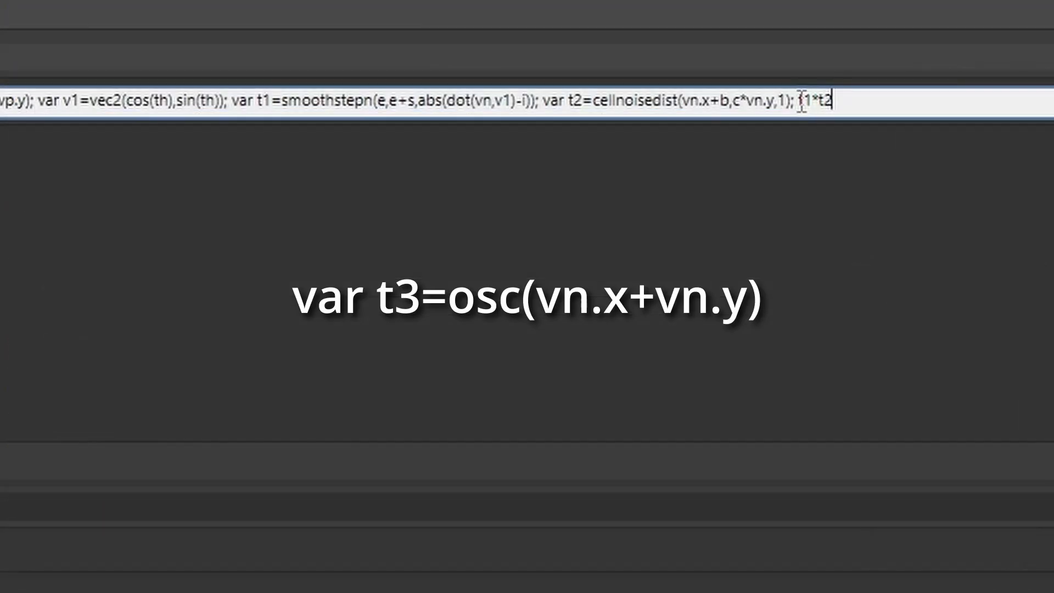
drag(797, 101, 847, 100)
key(BackSpace)
text(var t3=)
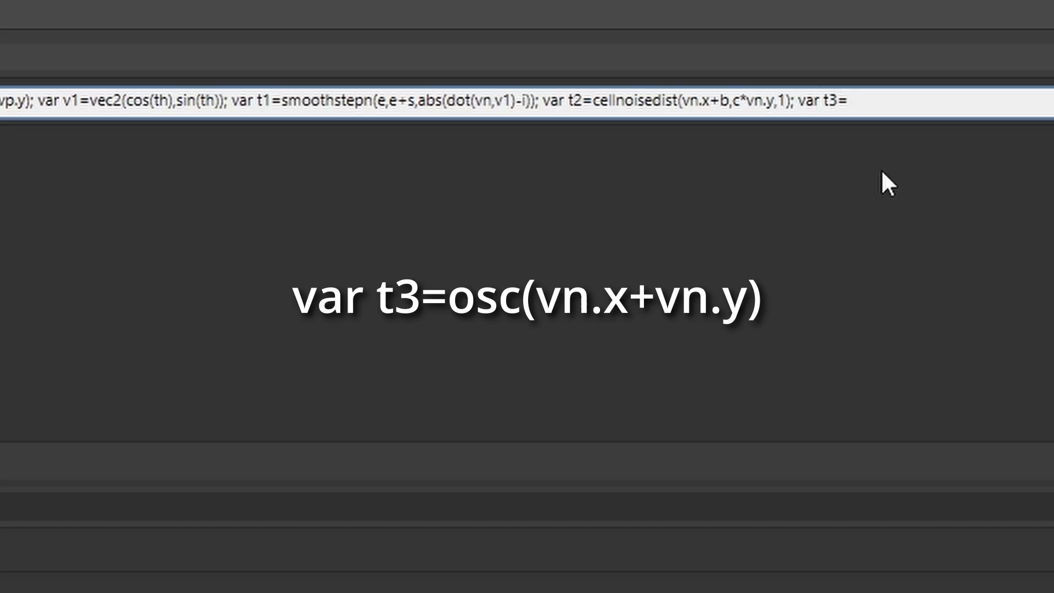
text(osc(vn.x+vn.y)
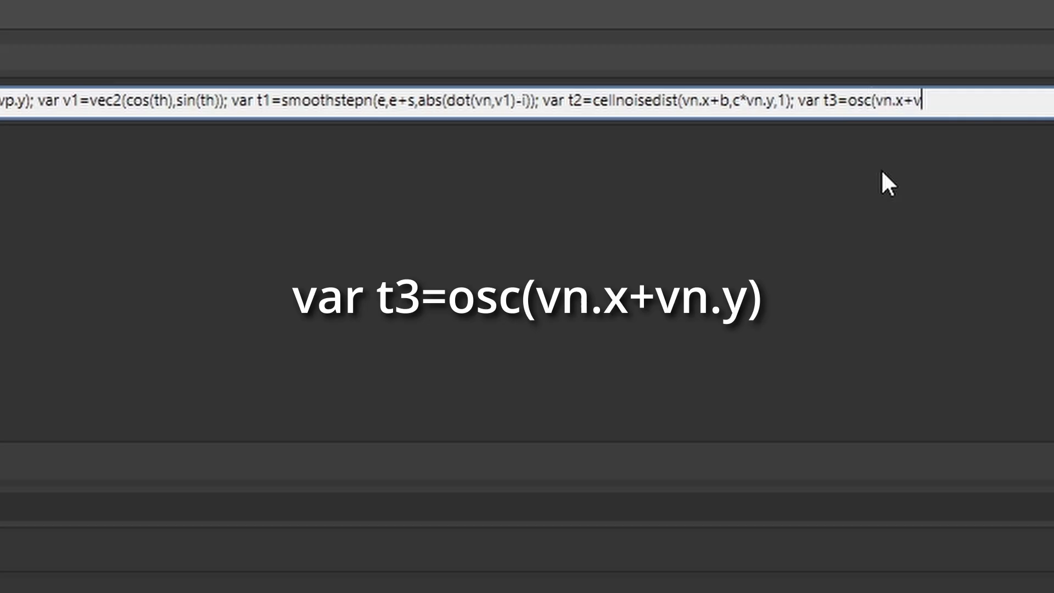
text())
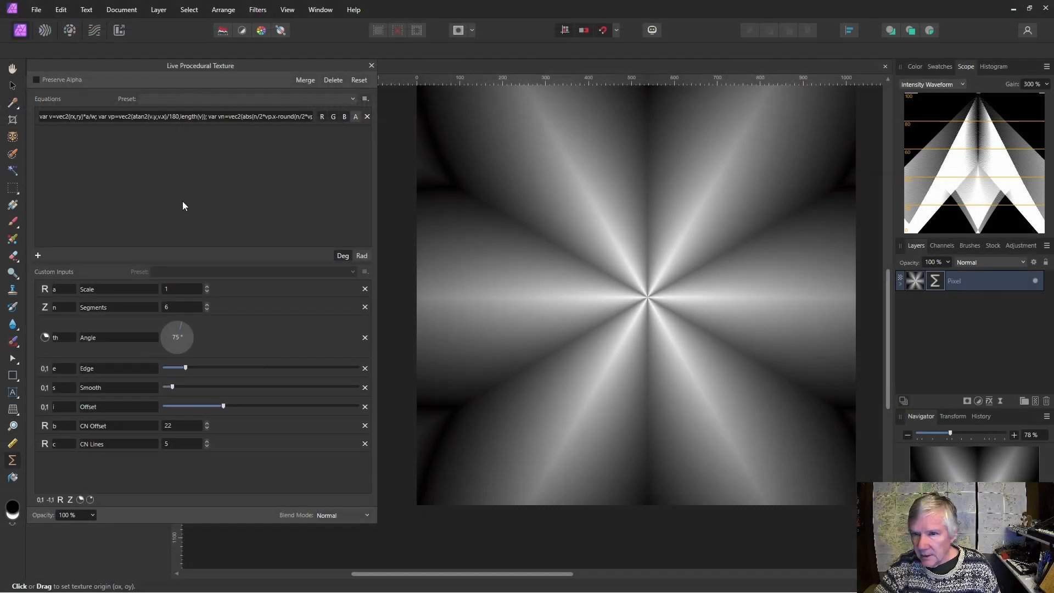
click(208, 286)
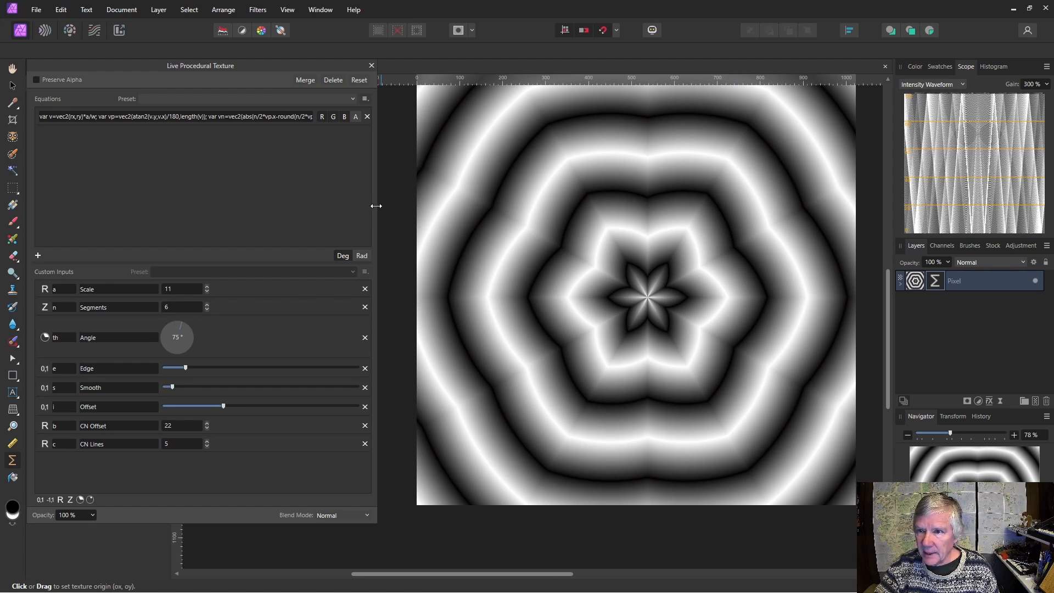
Change the t3 function from osc to oscrti, giving var t3=oscrti(vn.x+vn.y).
drag(374, 203, 603, 195)
drag(604, 196, 703, 188)
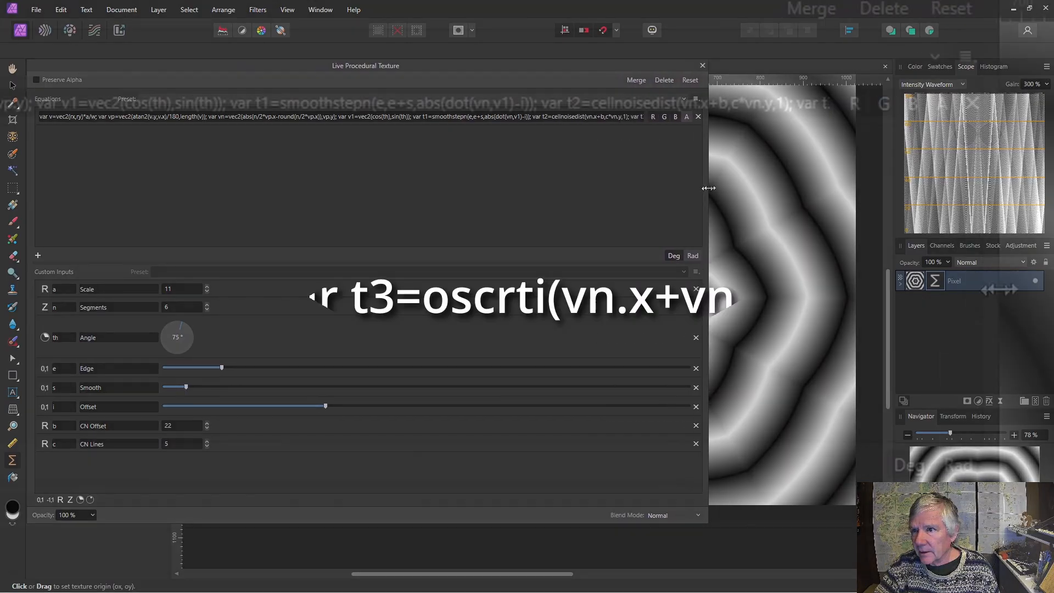
drag(703, 187, 795, 178)
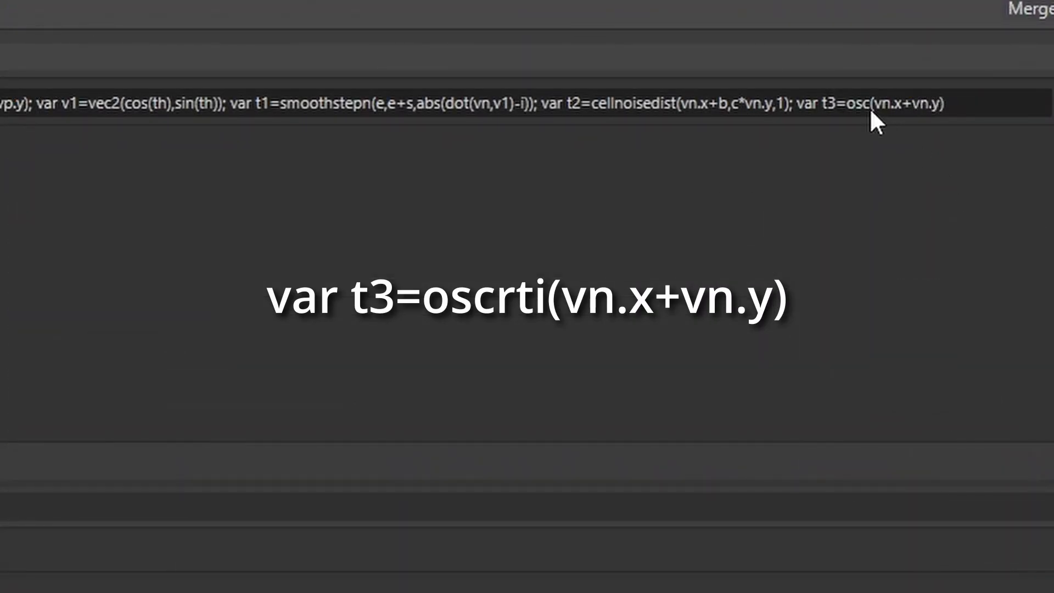
click(869, 109)
click(871, 108)
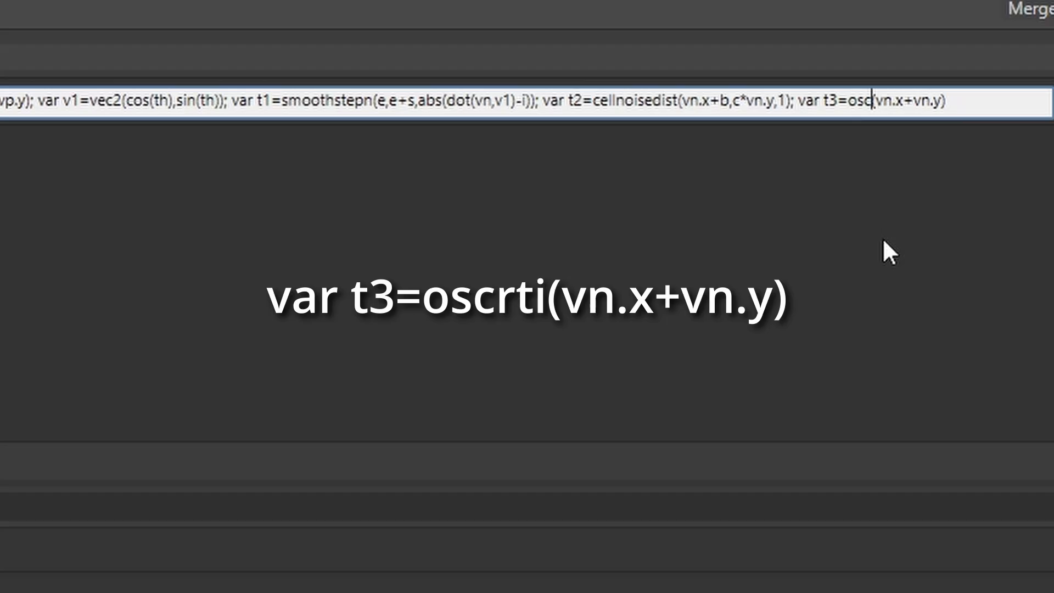
text(rti)
key(Return)
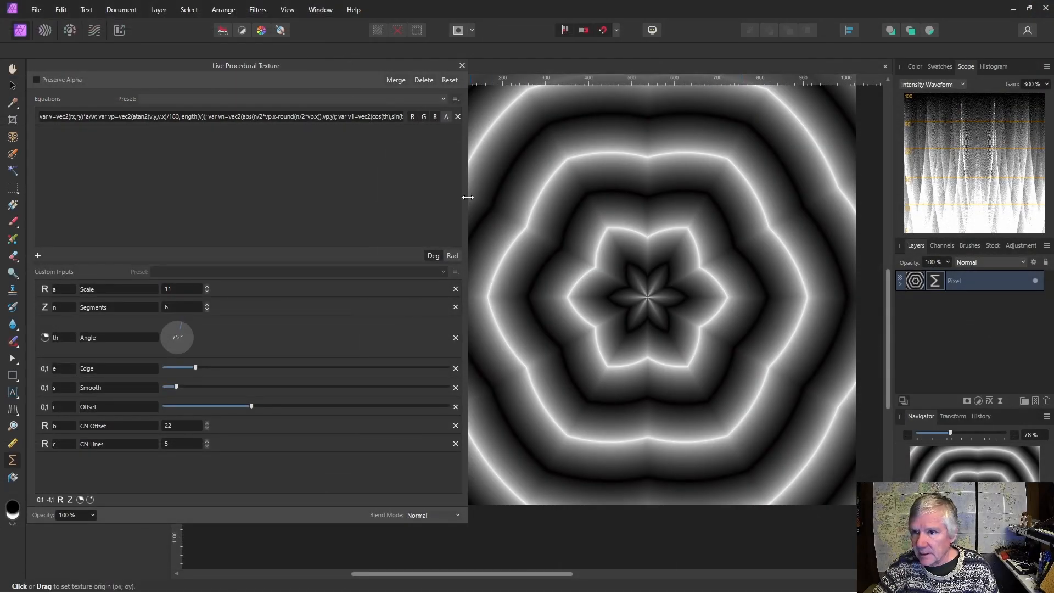
Add two real-number custom inputs, d and f.
drag(468, 197, 848, 155)
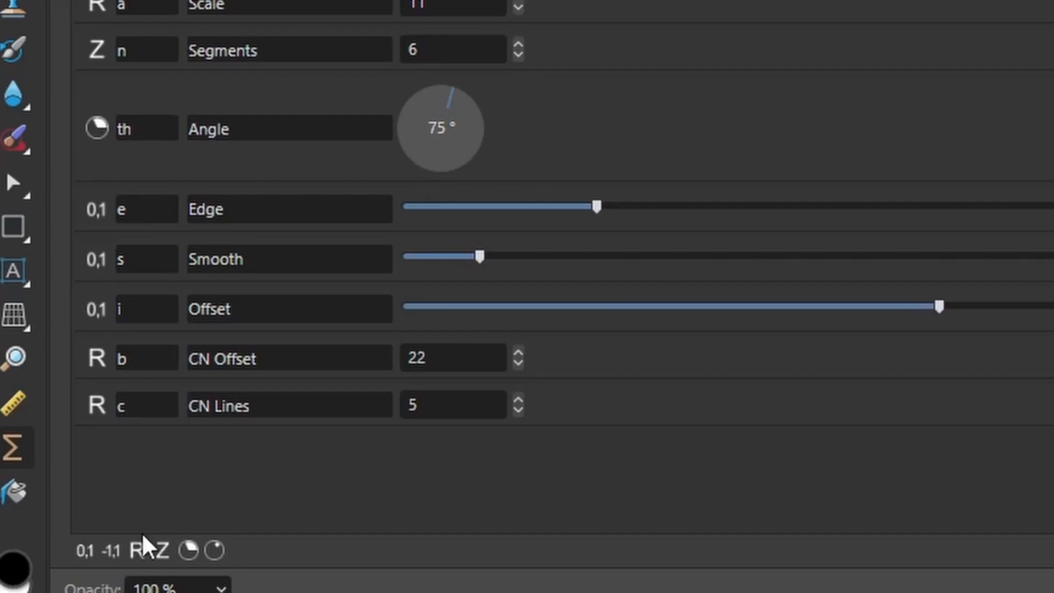
click(135, 555)
click(135, 555)
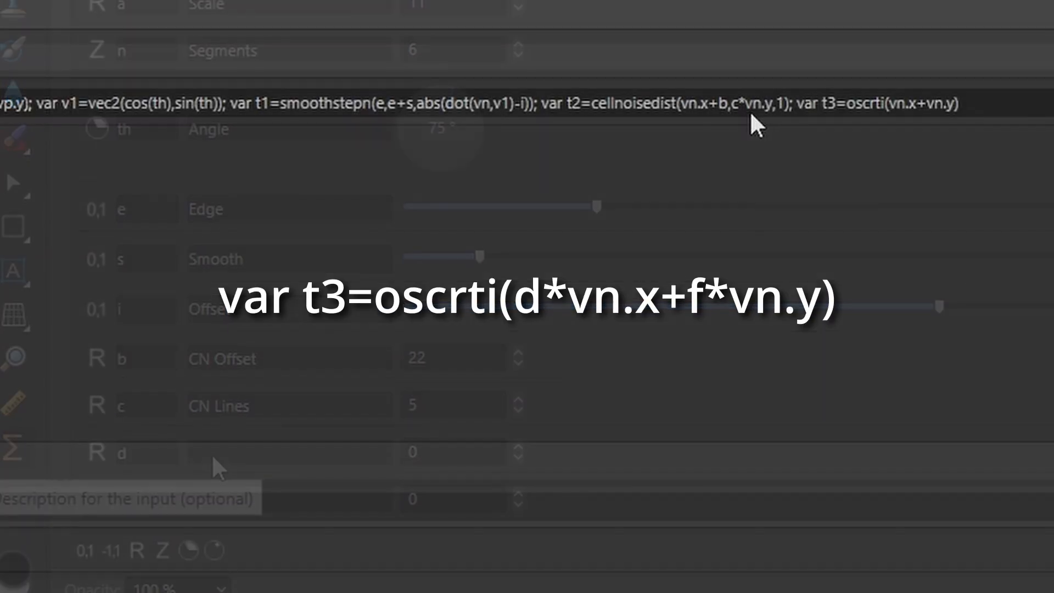
Multiply vn.x by d and vn.y by f in the last equation term, giving var t3=oscrti(d*vn.x+f*vn.y).
click(894, 112)
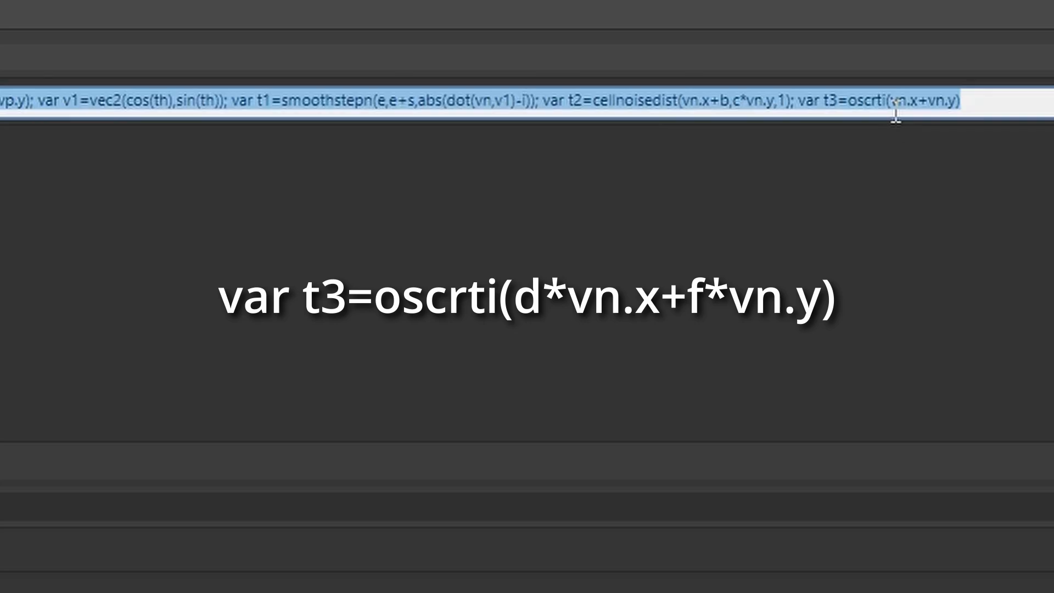
click(892, 110)
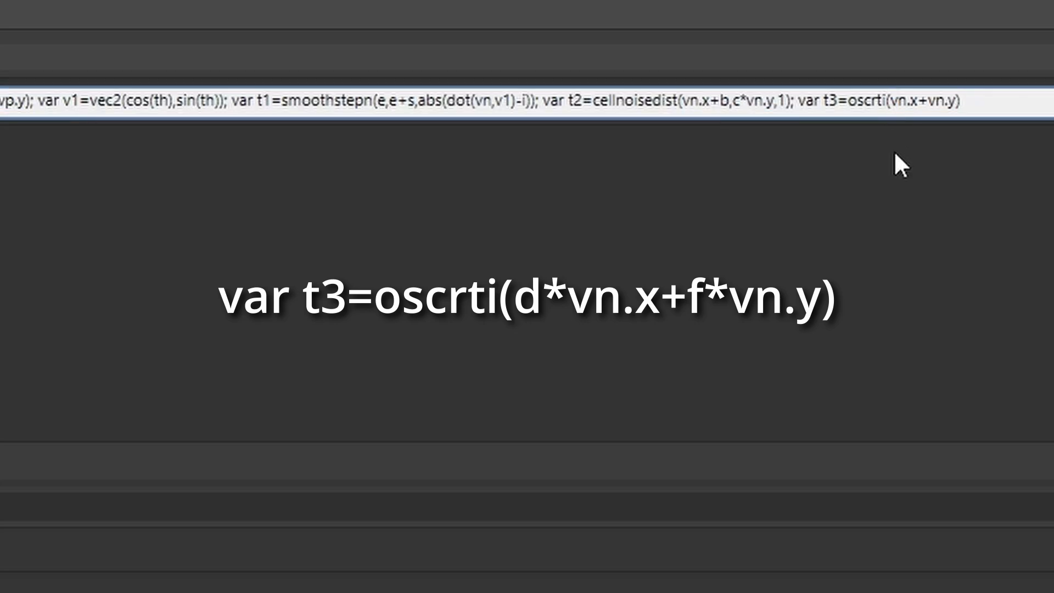
text(d*)
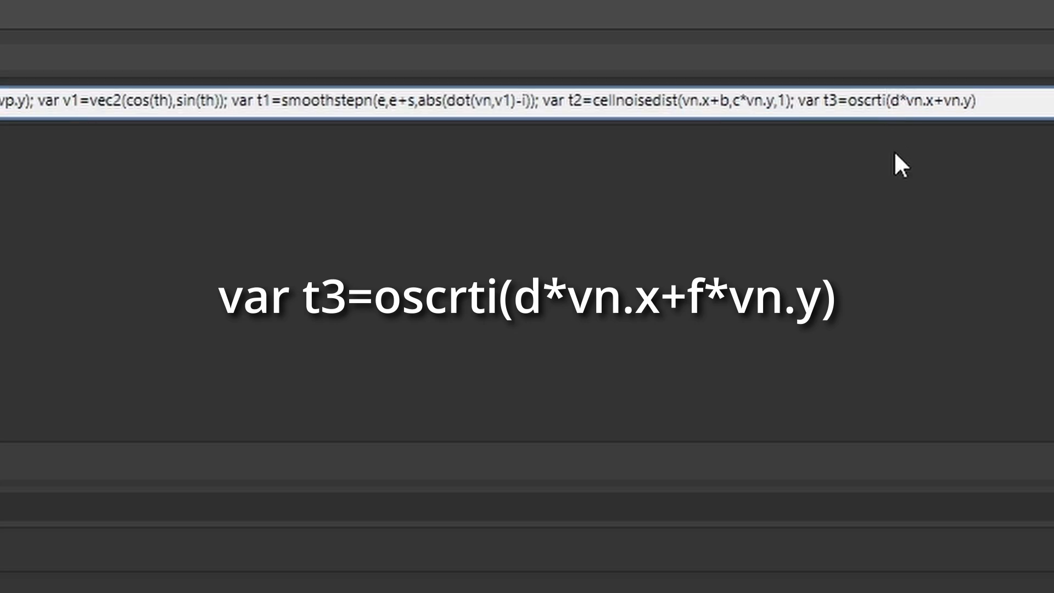
click(942, 112)
text(f*)
Set input d to 1 and input f to 11, labelling f as Osc Lines.
click(207, 477)
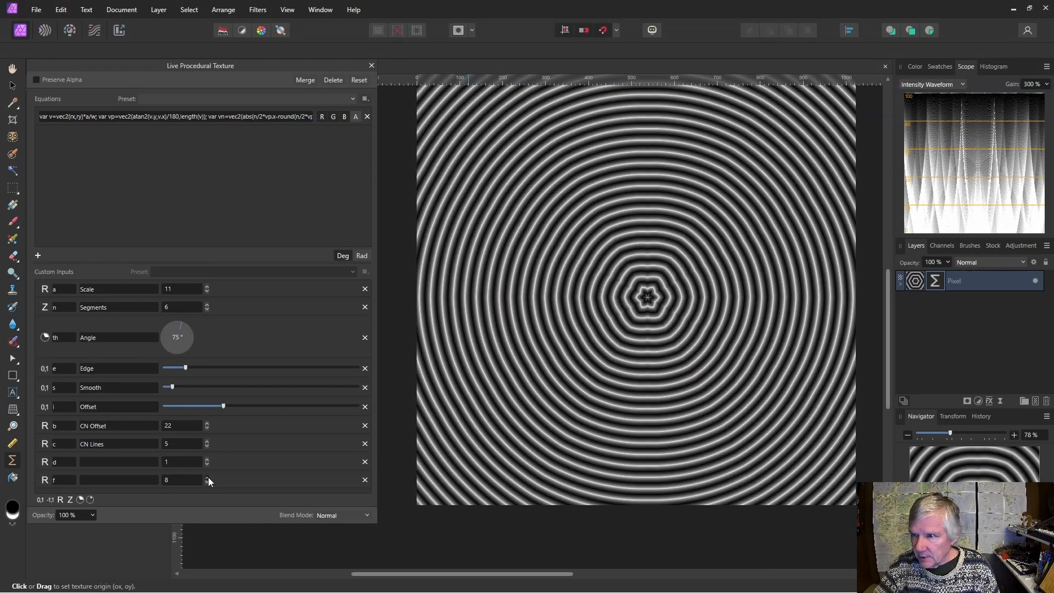
click(127, 481)
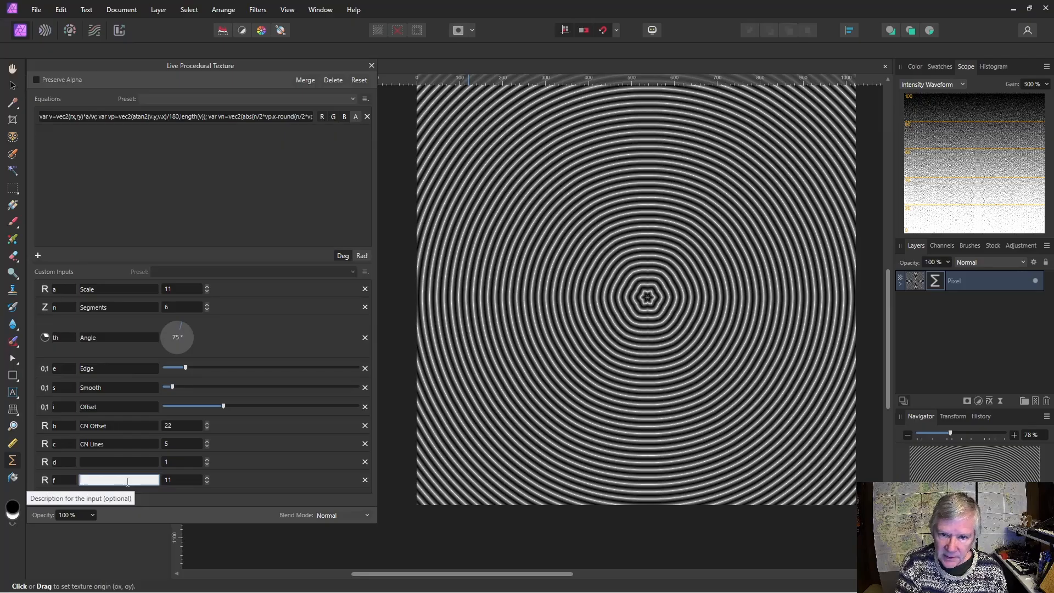
text(O)
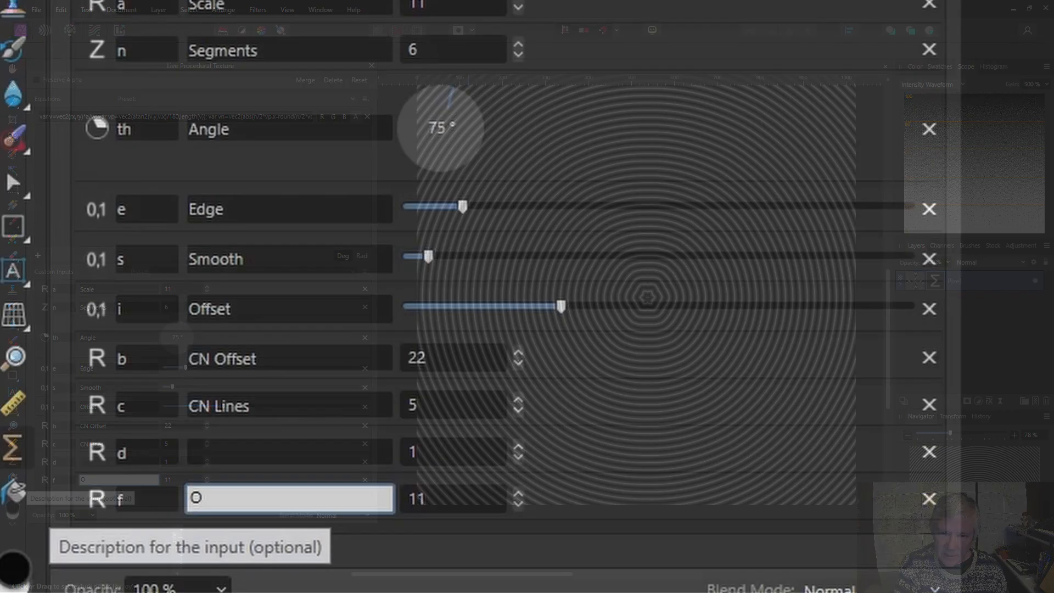
text(sc Lines)
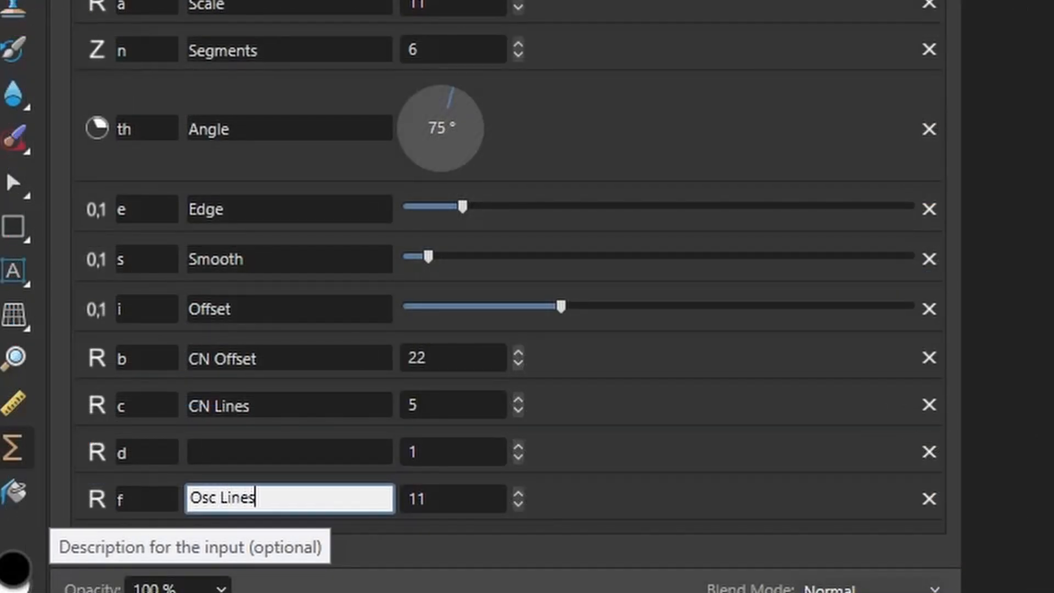
Raise input d to 18 and lower Osc Lines to -3.
click(126, 461)
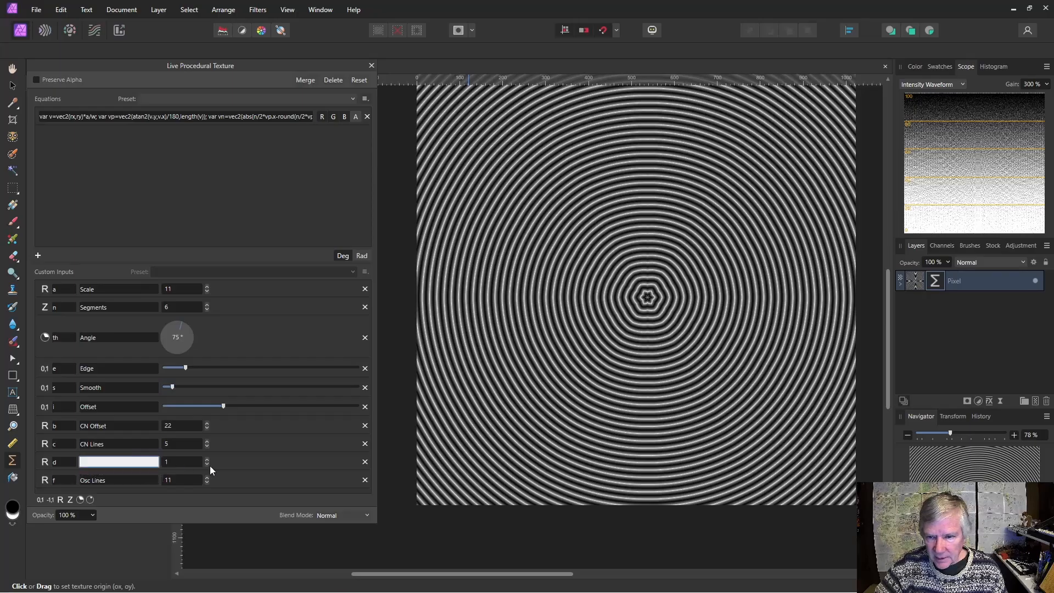
click(206, 459)
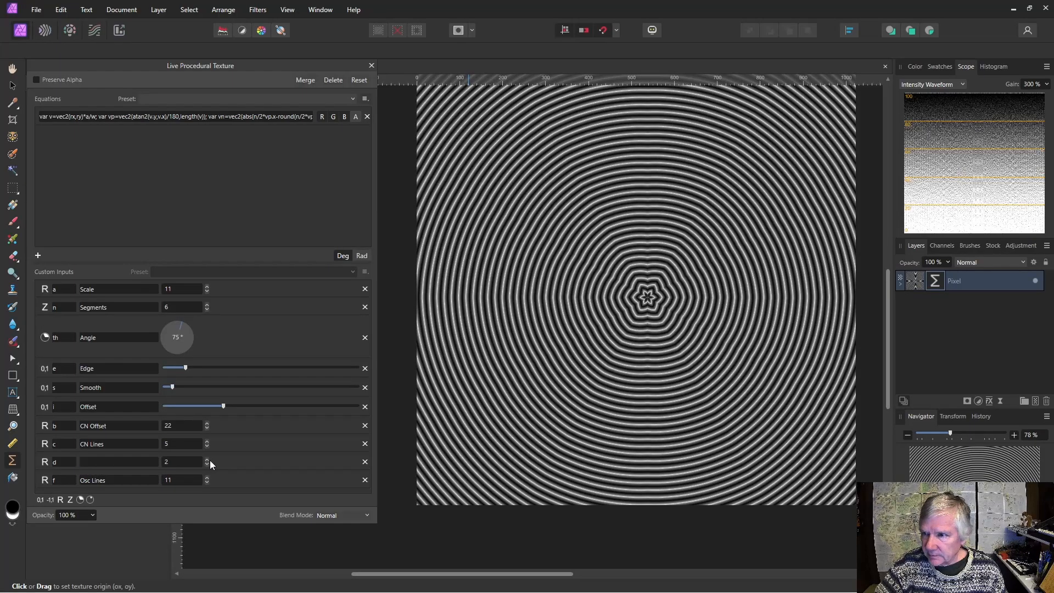
click(206, 458)
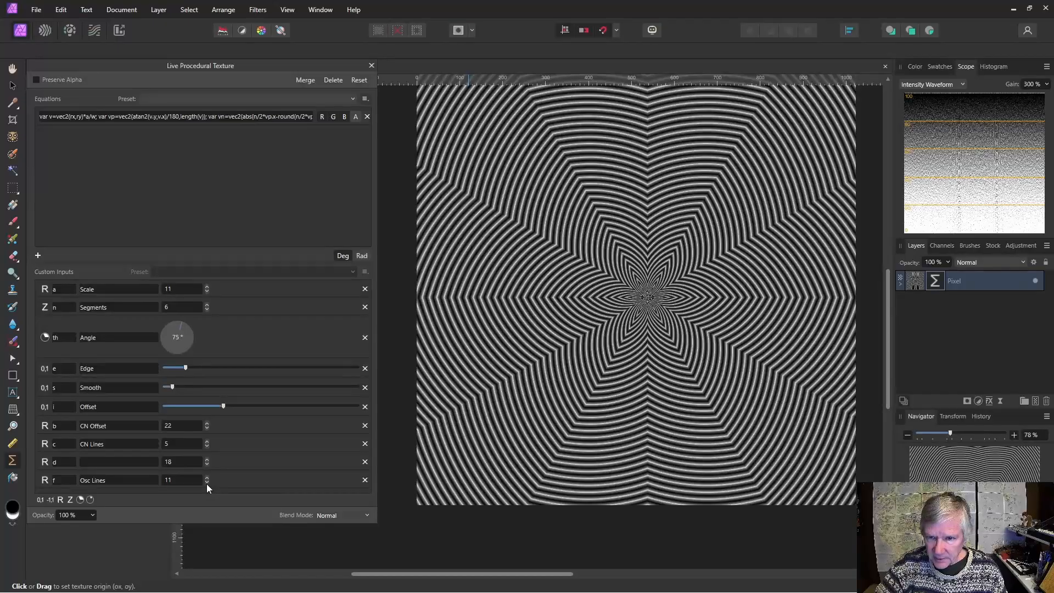
click(206, 483)
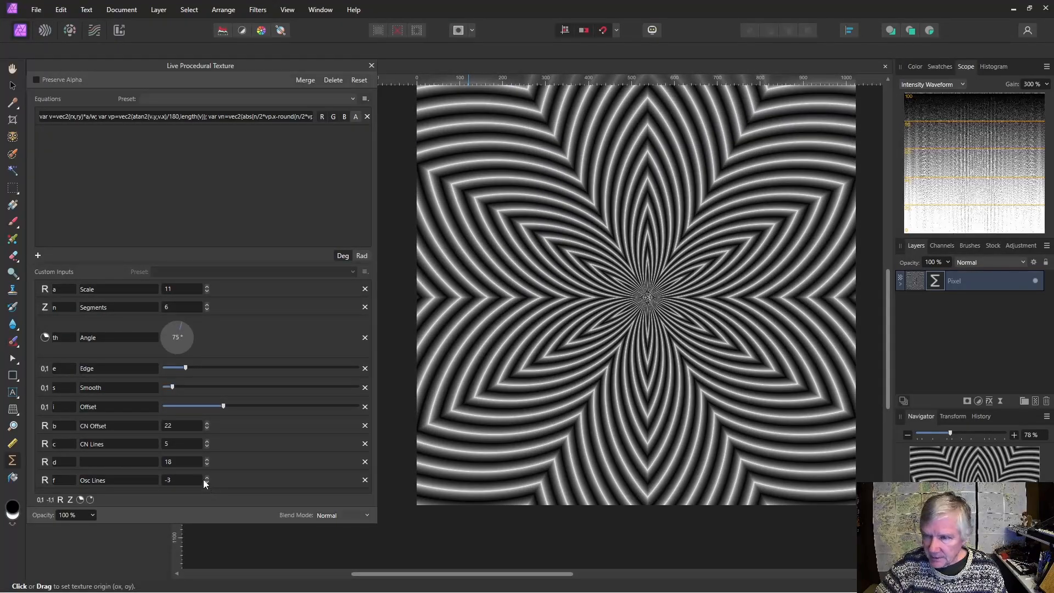
Raise custom input d to 21 and label it Osc Angle.
click(207, 458)
click(207, 458)
click(207, 458)
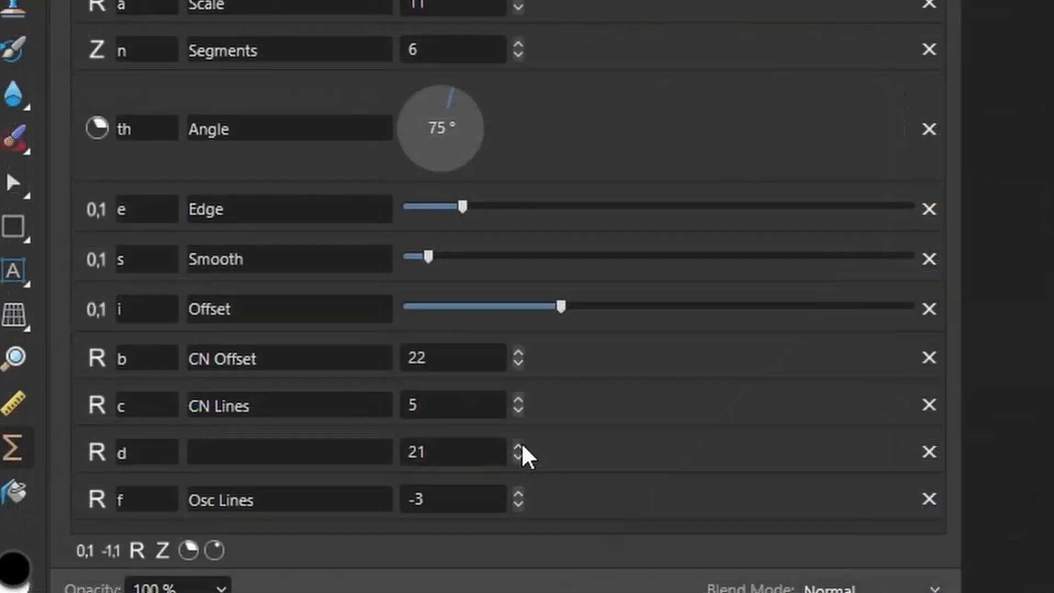
click(269, 459)
text(Osc)
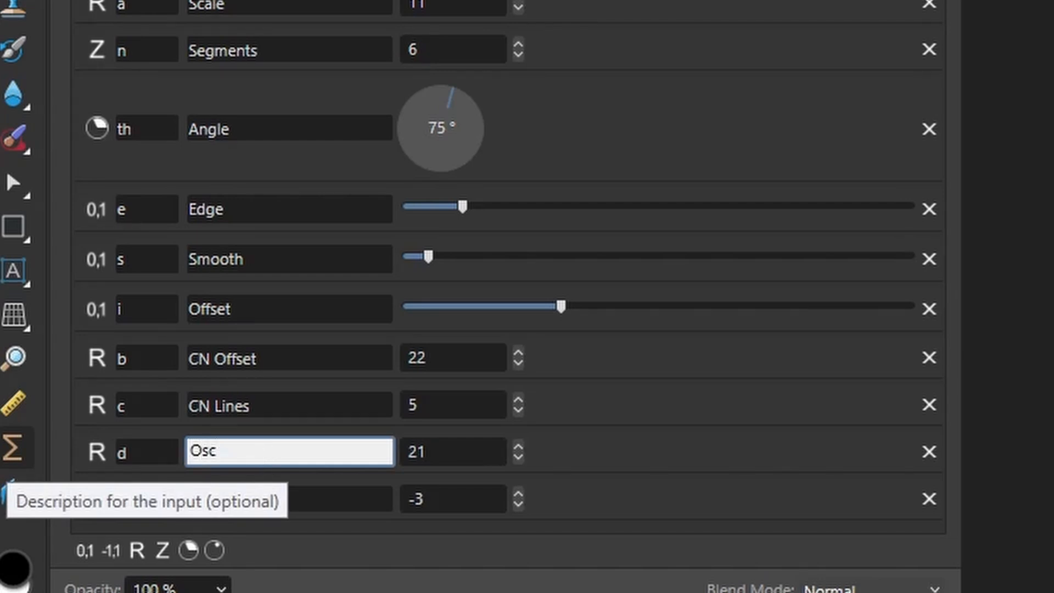
text(Angle)
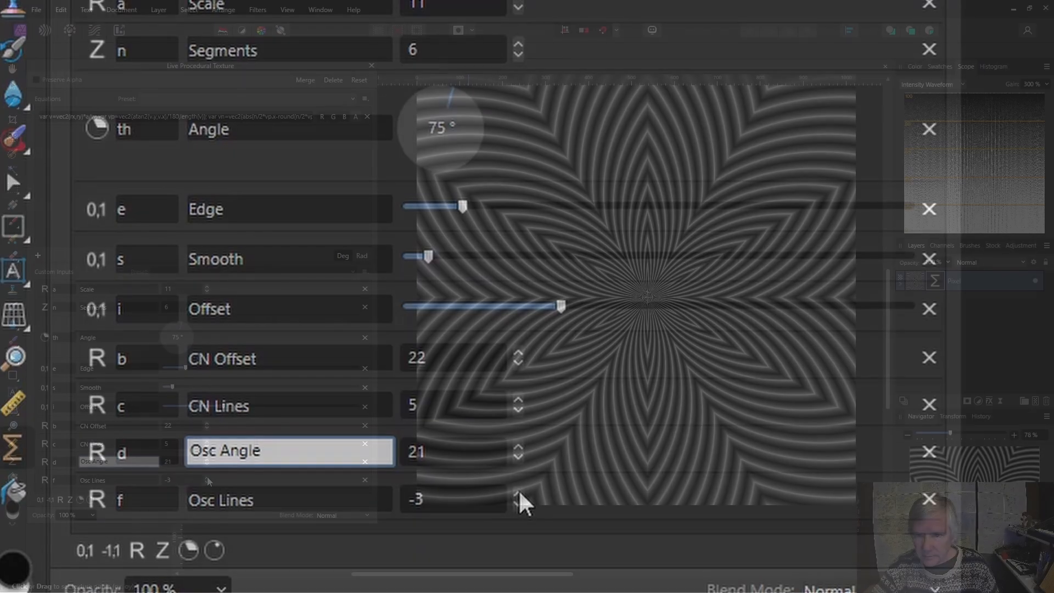
Raise the Osc Lines input to 3.
click(518, 492)
click(518, 492)
click(518, 492)
click(517, 493)
click(207, 477)
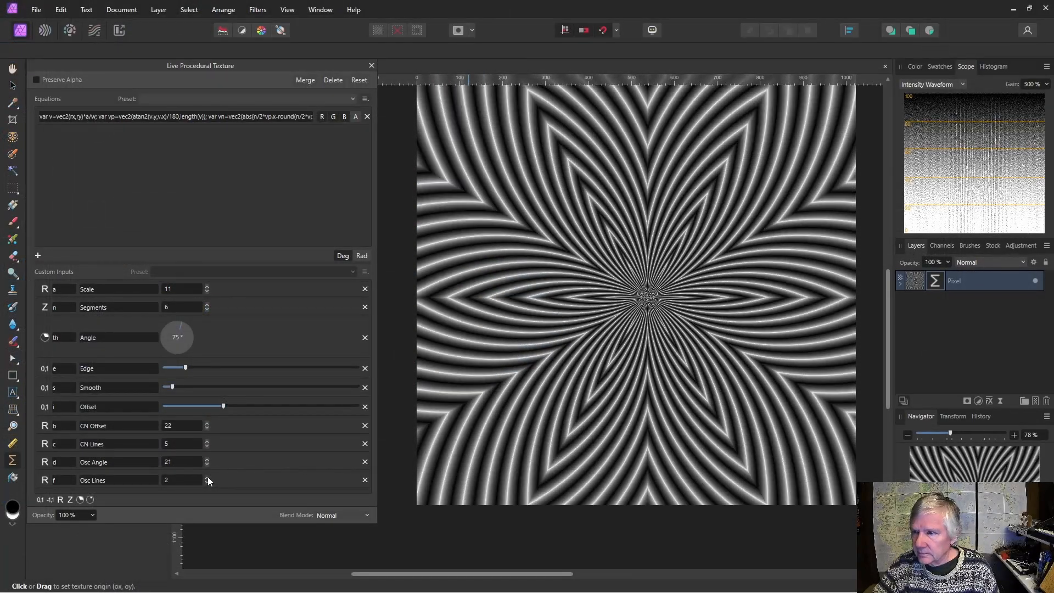
click(207, 477)
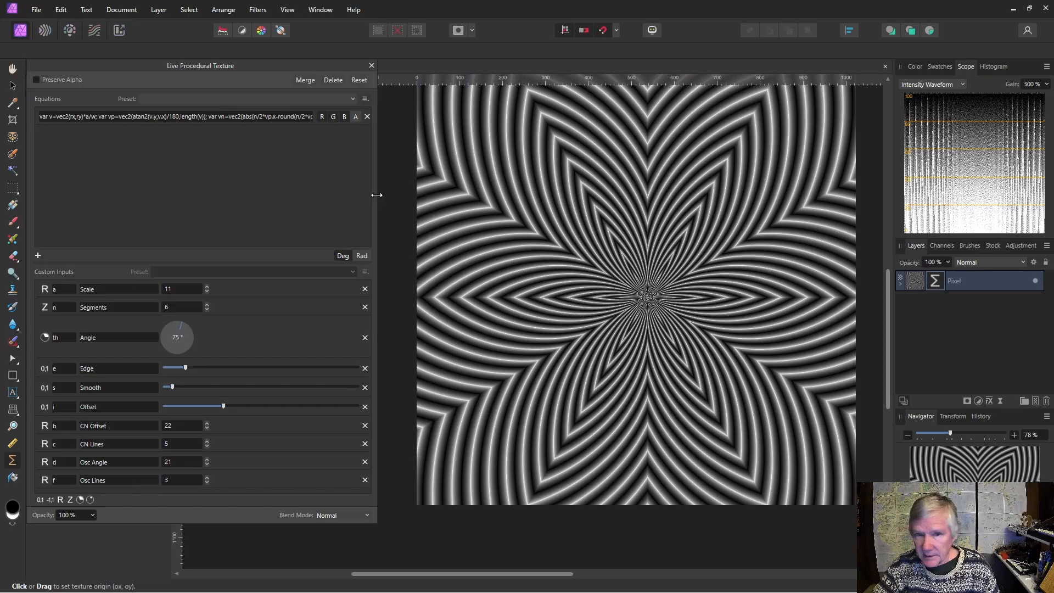
Append a final expression t1*t3 to the equation after the t3 term to multiply the flower shape by the oscillating lines.
drag(377, 195, 863, 193)
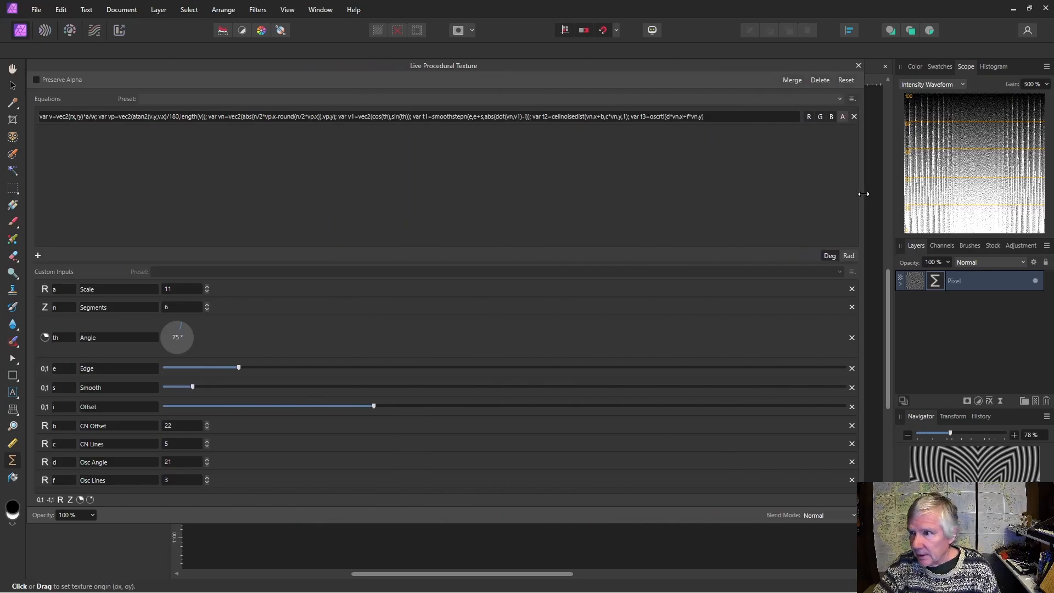
click(710, 115)
click(707, 116)
text(;)
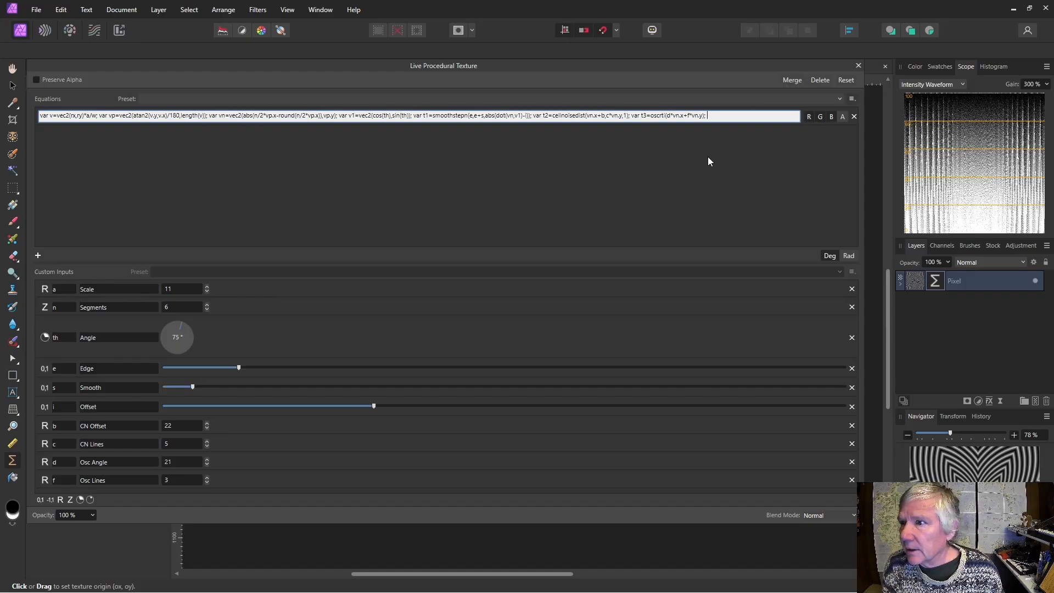
text( t1)
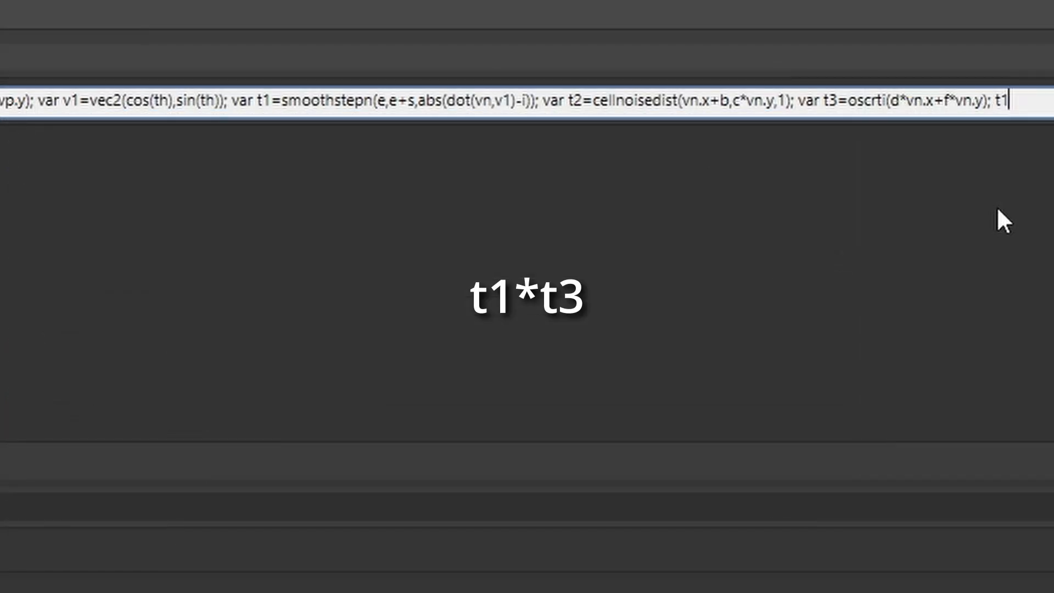
text(*)
text(t)
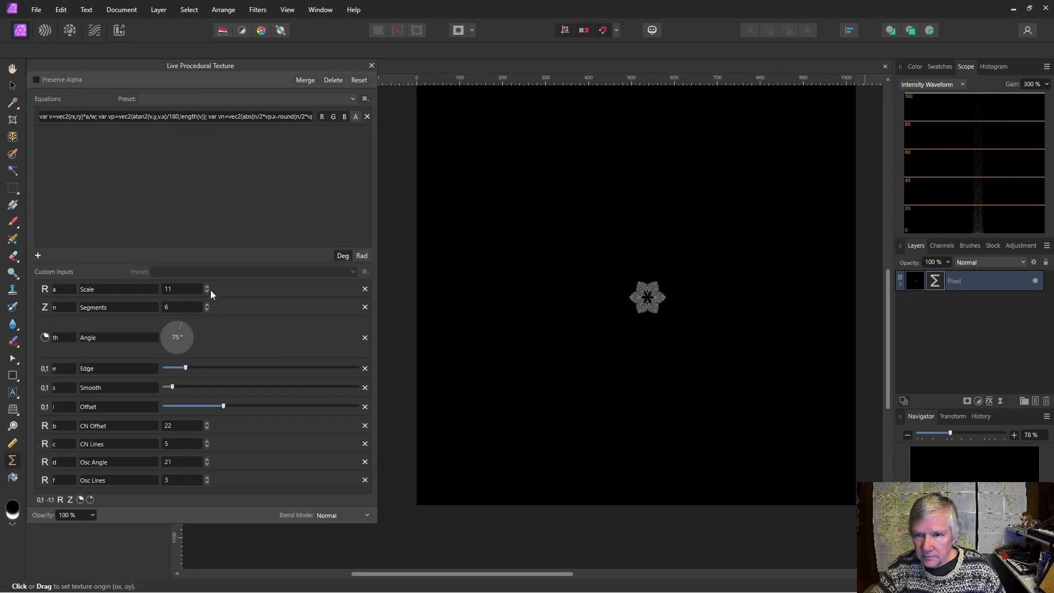
Reduce the Scale input to 2 to enlarge the flower.
click(208, 291)
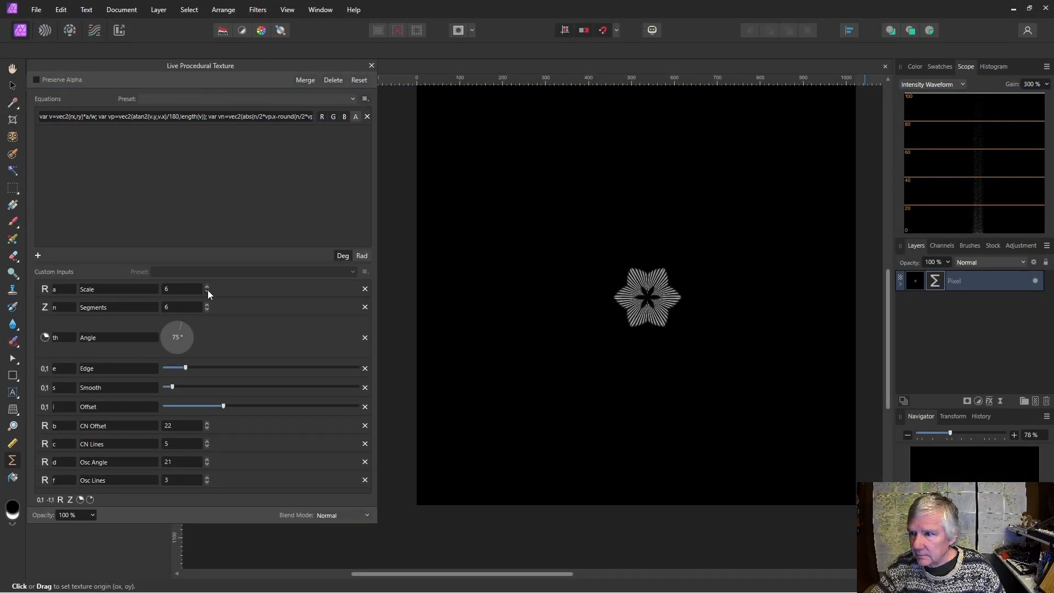
click(208, 285)
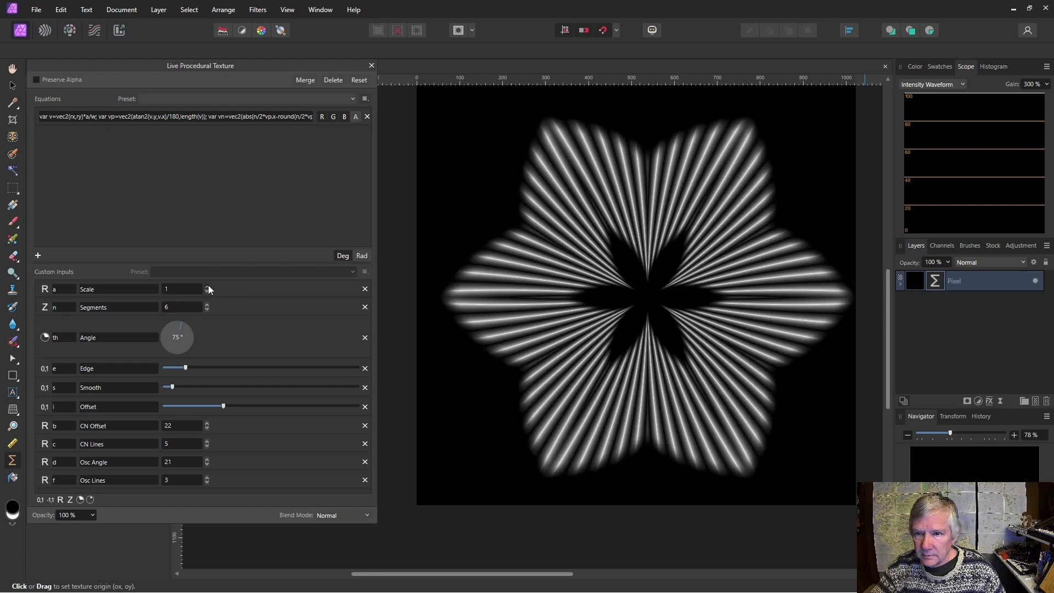
click(206, 286)
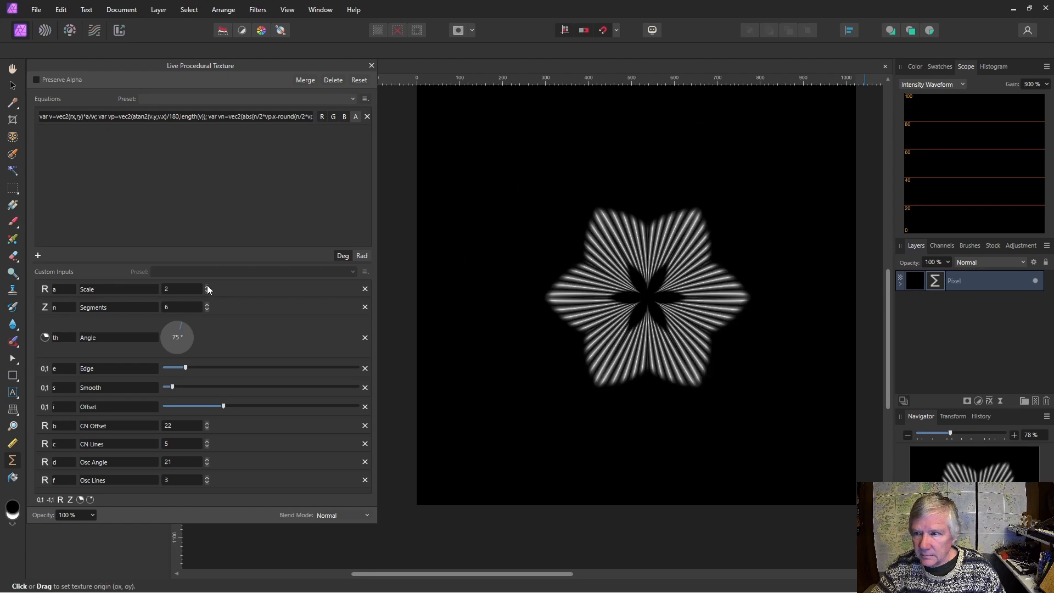
Lower Osc Angle to 7 and set Osc Lines to -7.
click(206, 464)
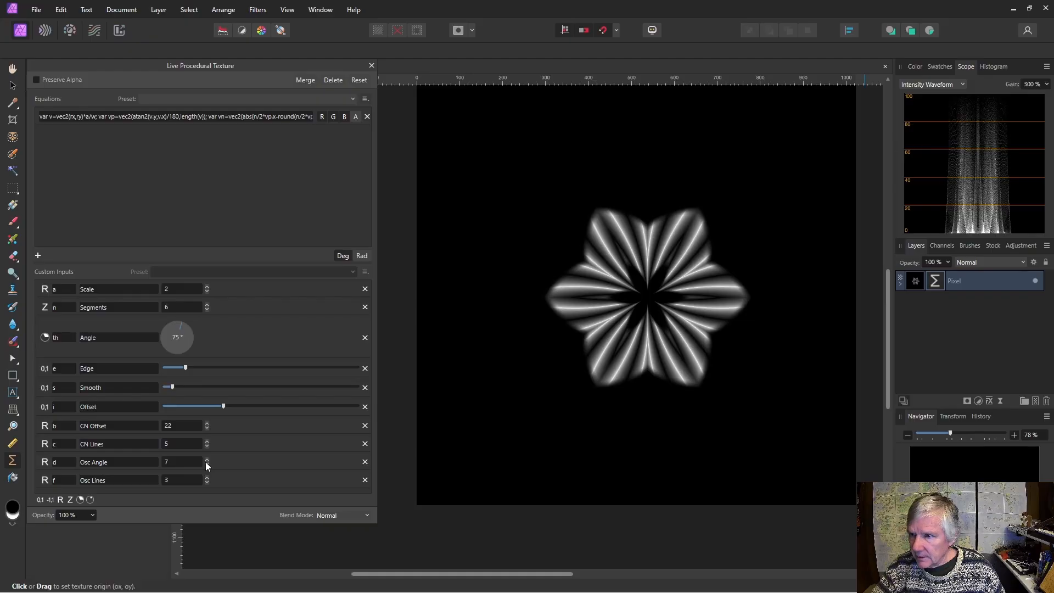
click(206, 476)
click(206, 476)
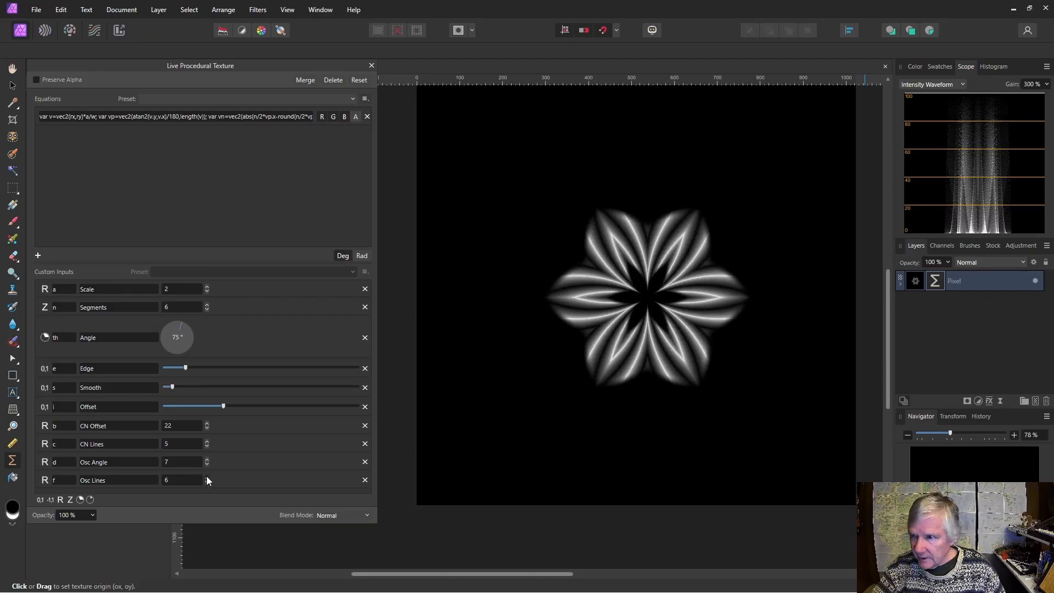
click(206, 476)
click(206, 476)
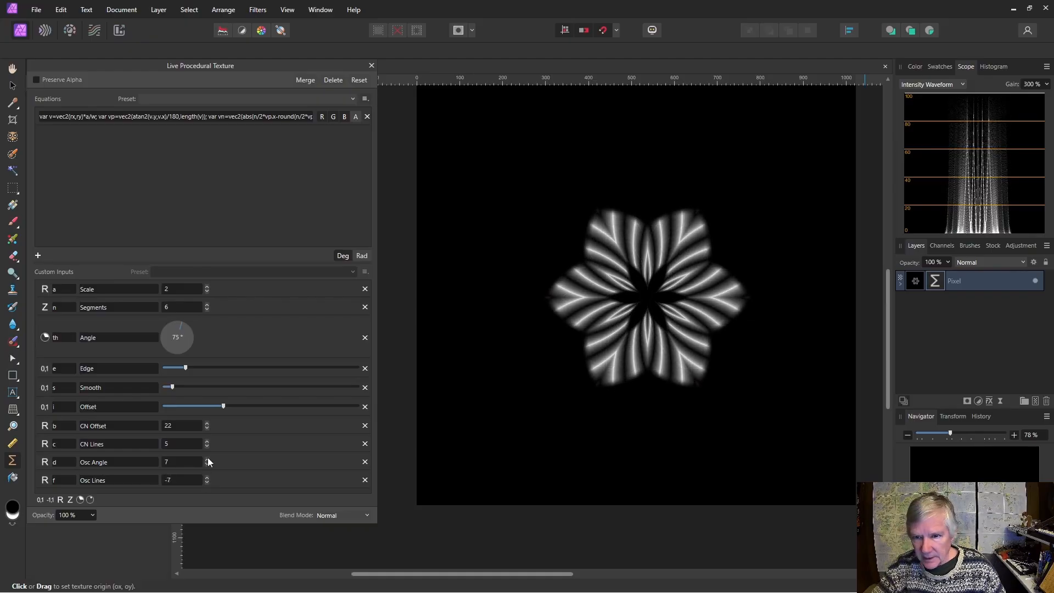
Raise Osc Angle to 17 for denser lines in the petals.
click(207, 459)
click(207, 459)
click(207, 459)
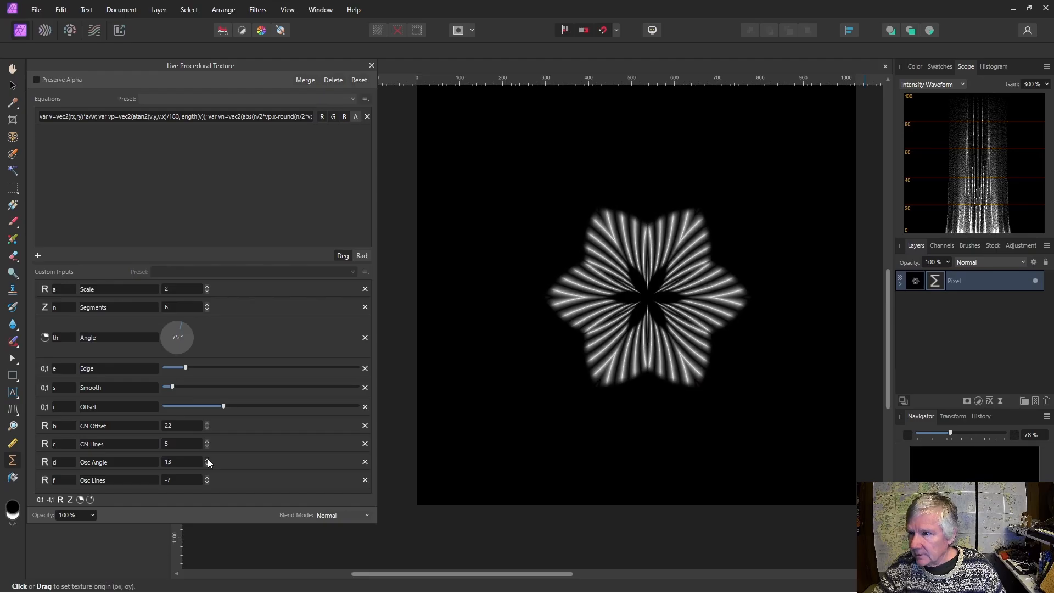
click(207, 460)
click(207, 459)
click(207, 459)
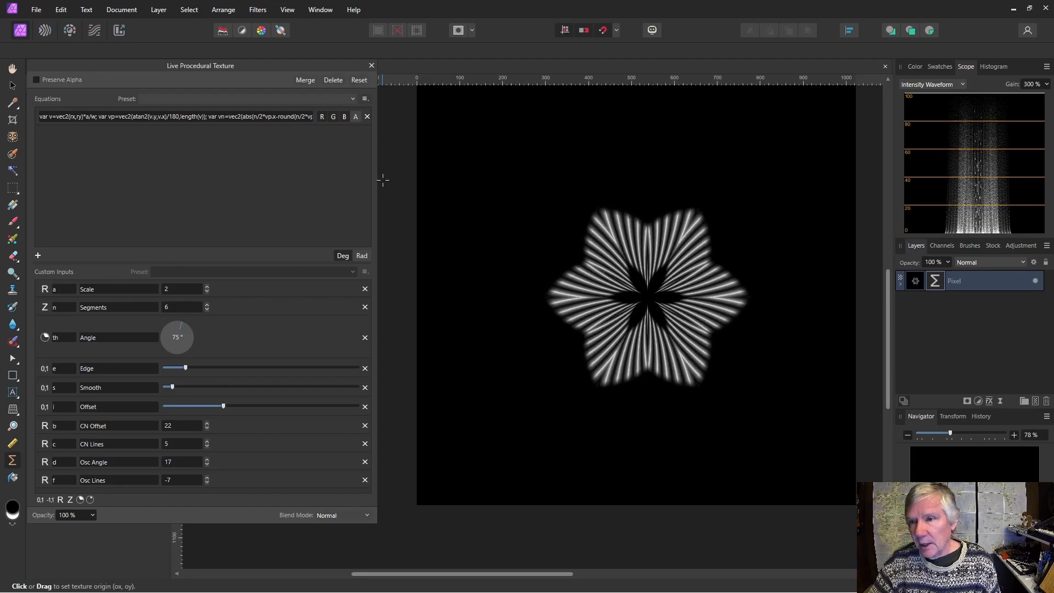
Enlarge the custom inputs area and add an angle input named ph with the description Phase.
drag(376, 175, 672, 243)
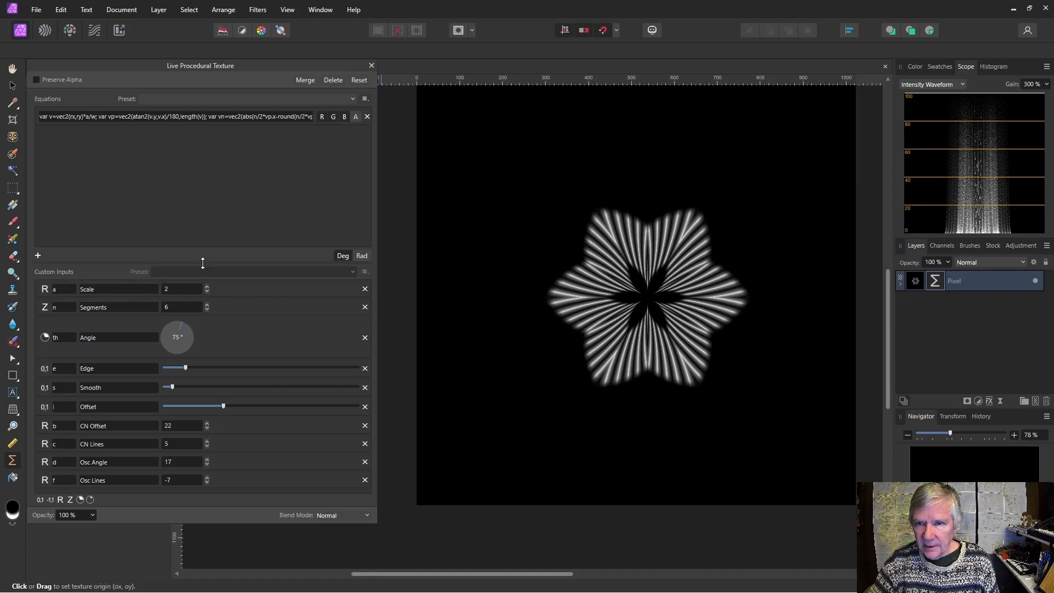
drag(202, 262, 211, 195)
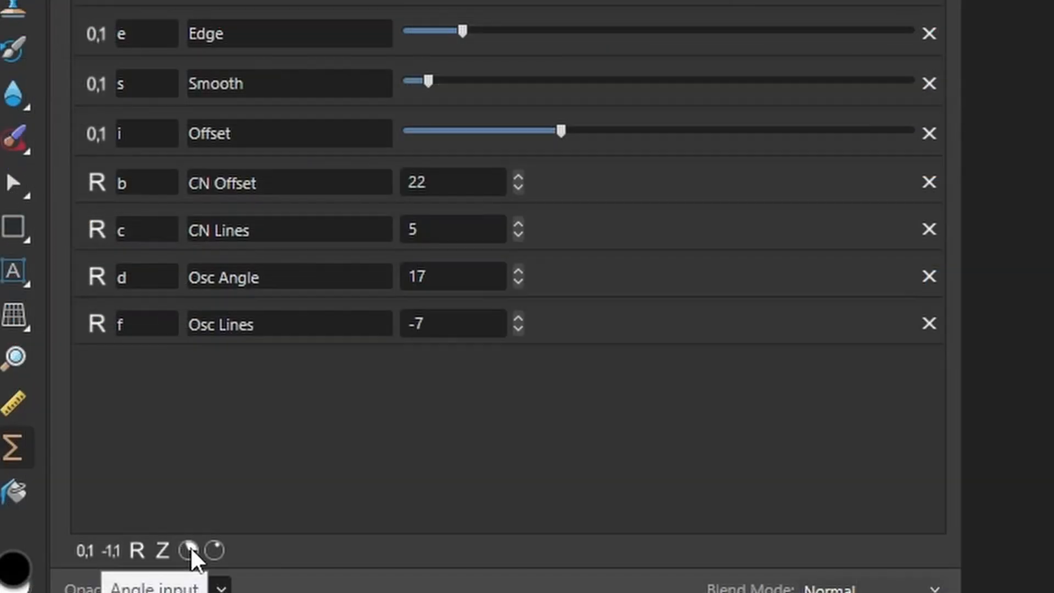
click(190, 549)
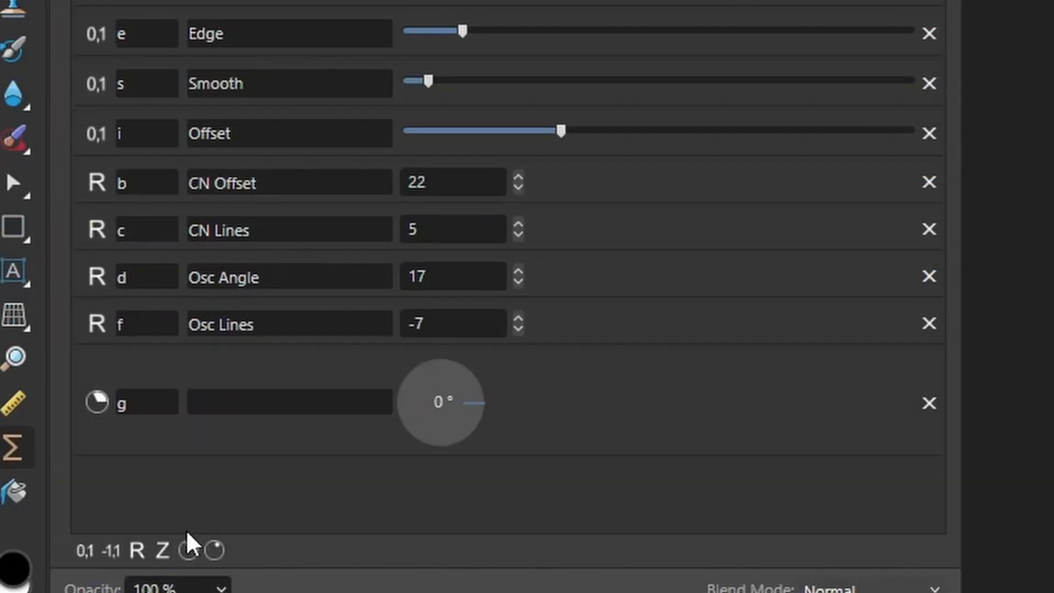
double_click(155, 405)
text(ph)
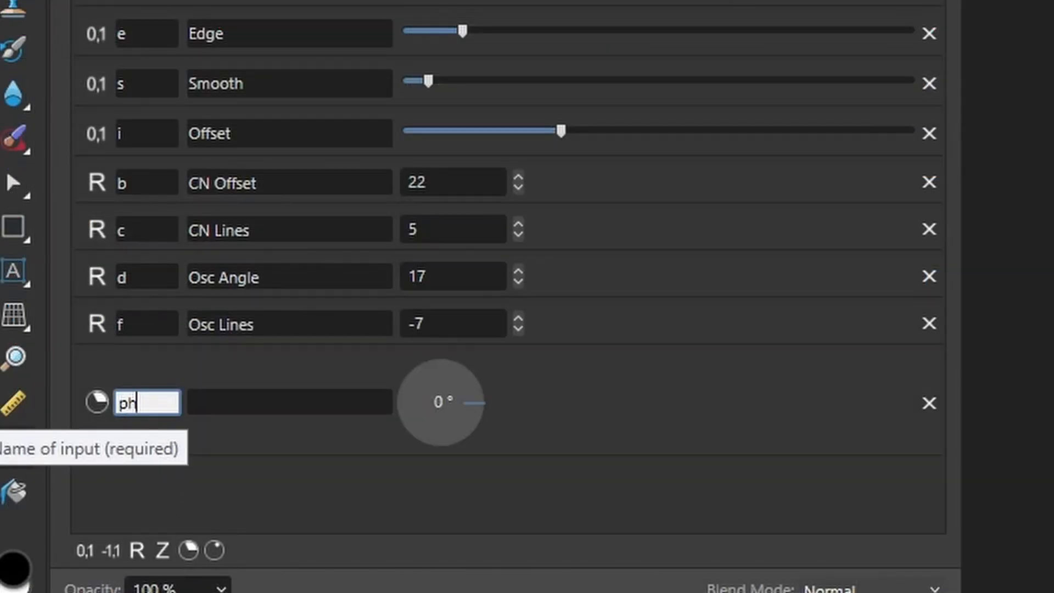
click(208, 406)
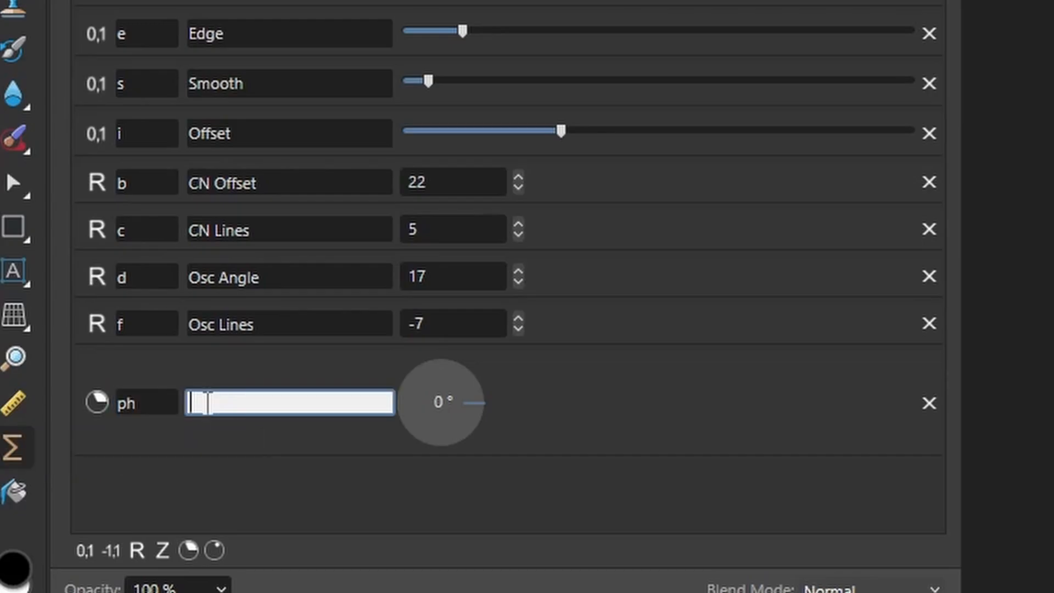
text(Phase)
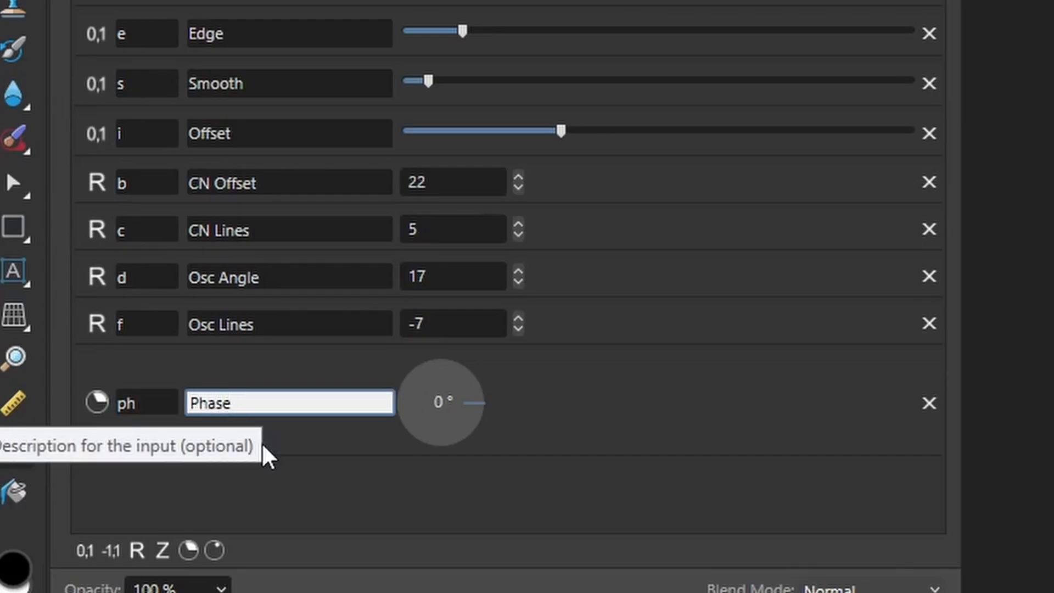
key(Return)
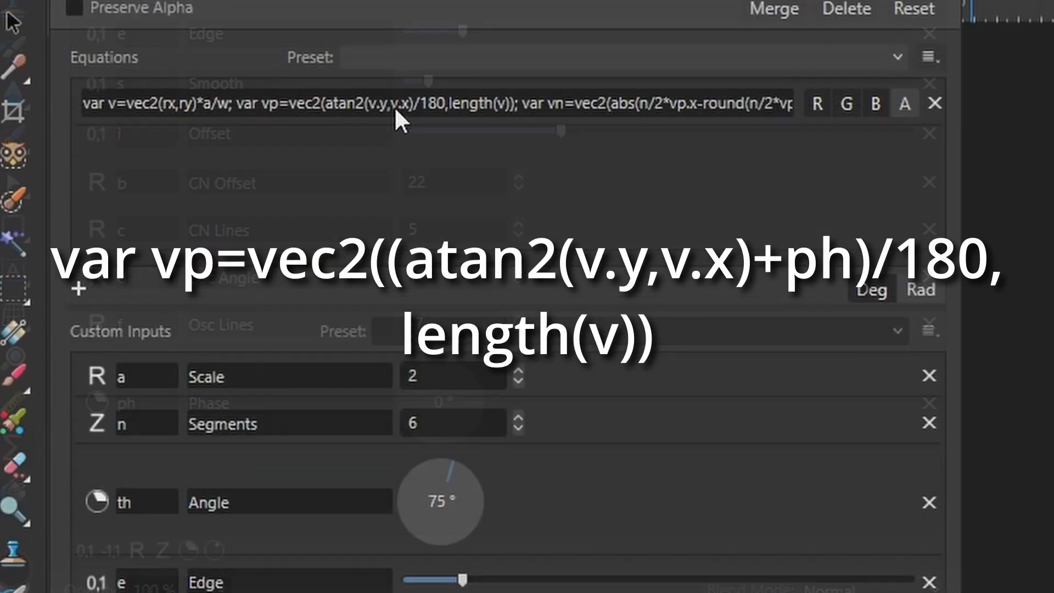
Add ph to the polar angle in the equation, giving var vp=vec2((atan2(v.y,v.x)+ph)/180,length(v)).
click(328, 104)
click(328, 104)
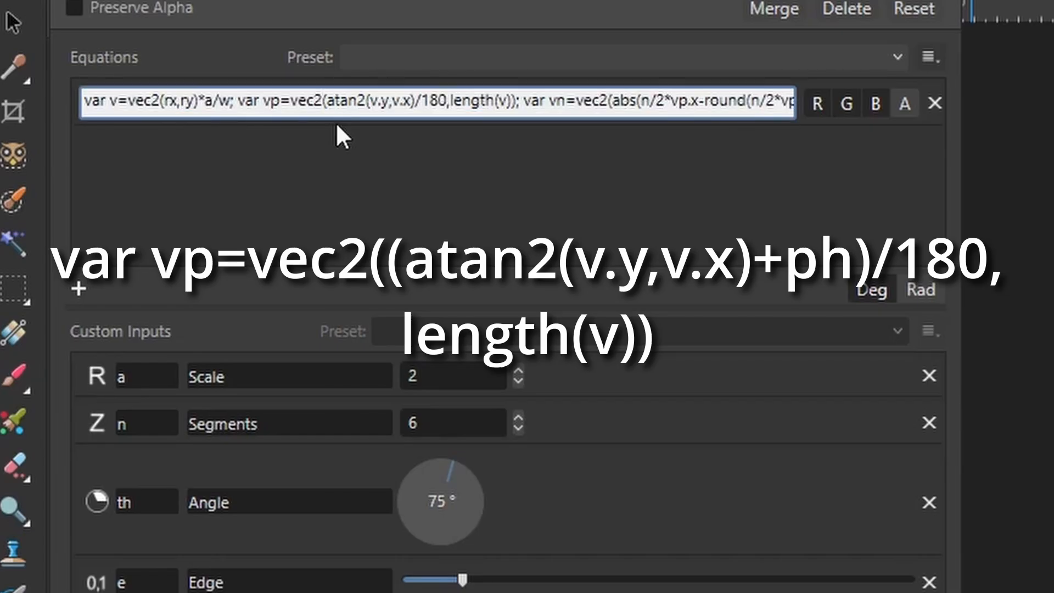
text(()
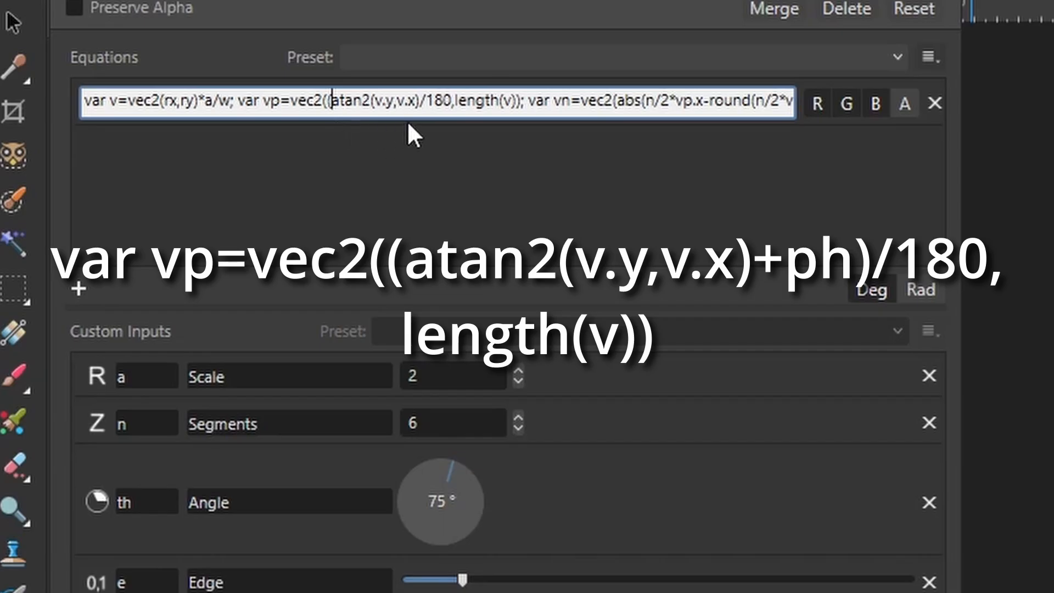
click(418, 100)
text(+ph)
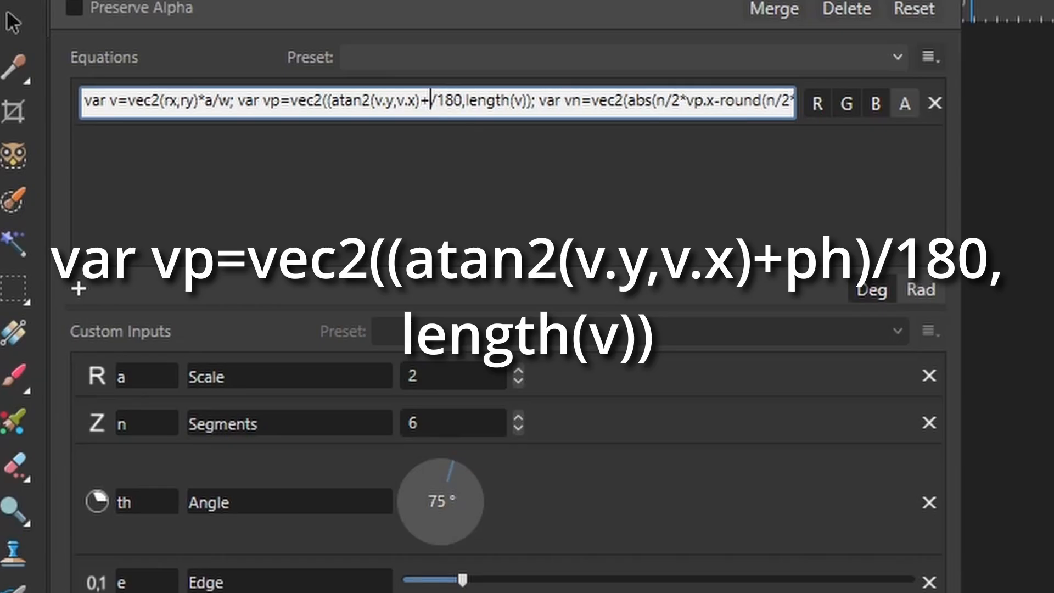
text())
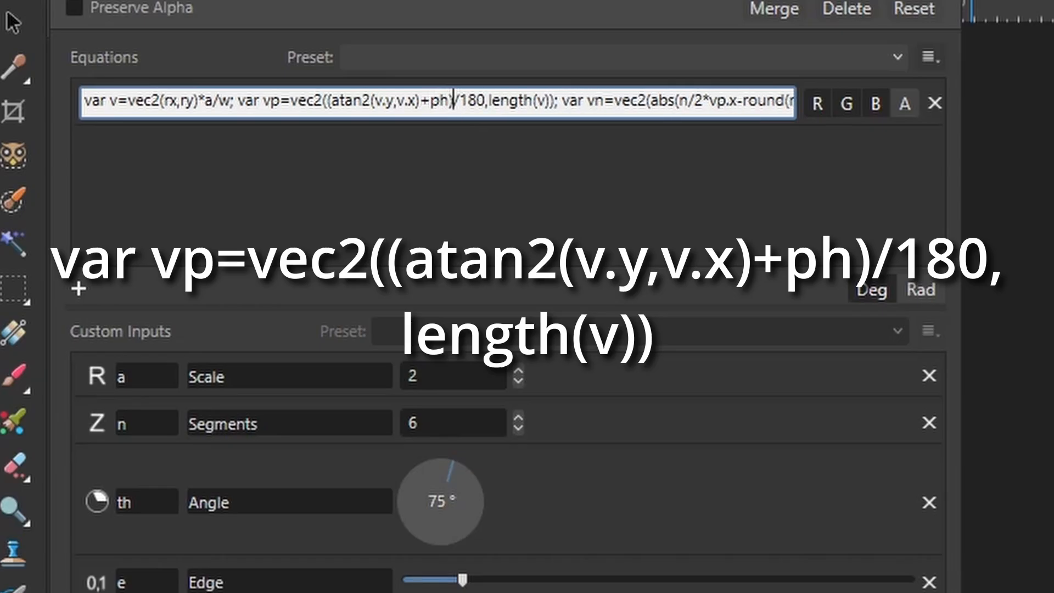
click(612, 207)
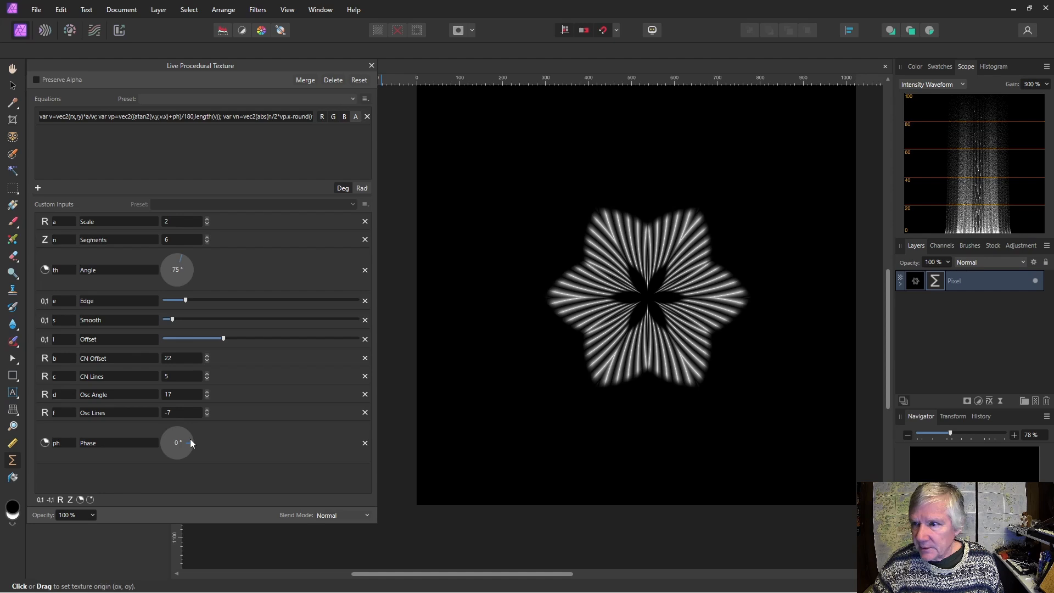
Try rotating the flower with Phase at 45°, return Phase to 0° and close the procedural texture settings.
click(190, 439)
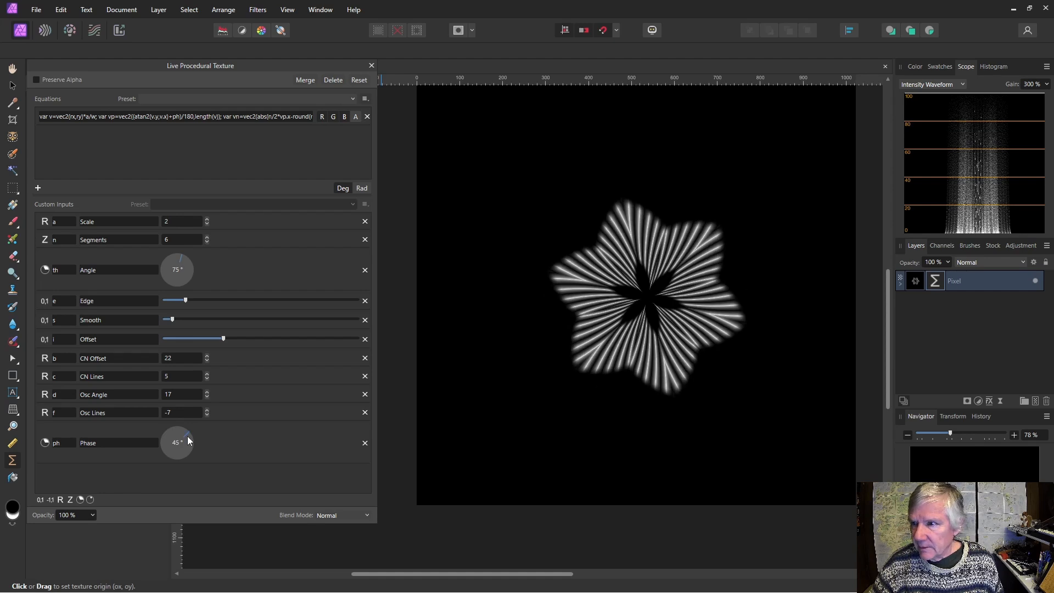
mouse_move(188, 441)
mouse_down()
mouse_move(179, 432)
mouse_move(190, 432)
mouse_move(197, 460)
mouse_move(206, 455)
mouse_move(198, 441)
mouse_up()
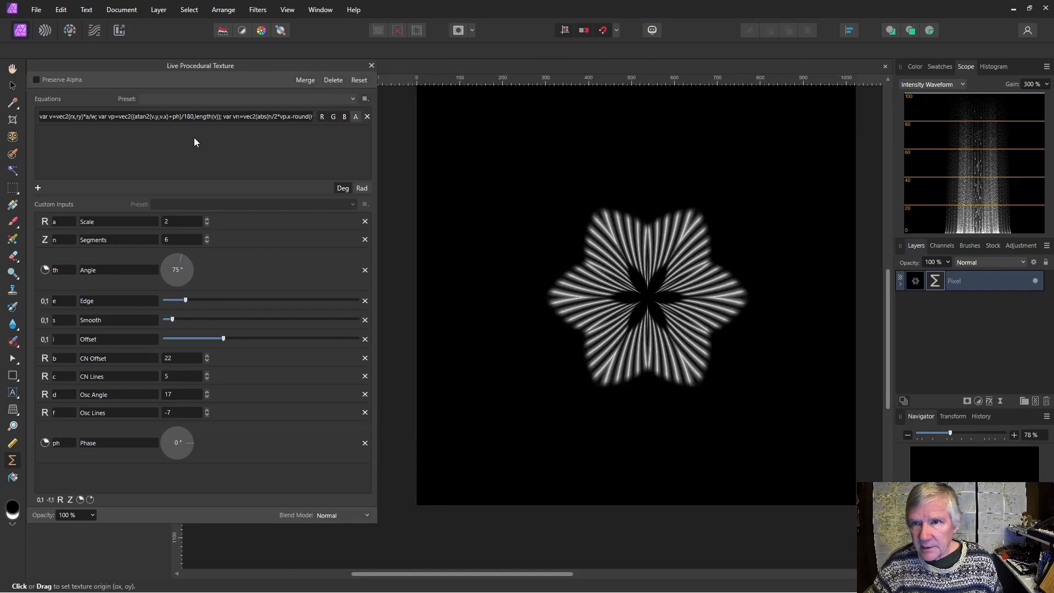
click(373, 66)
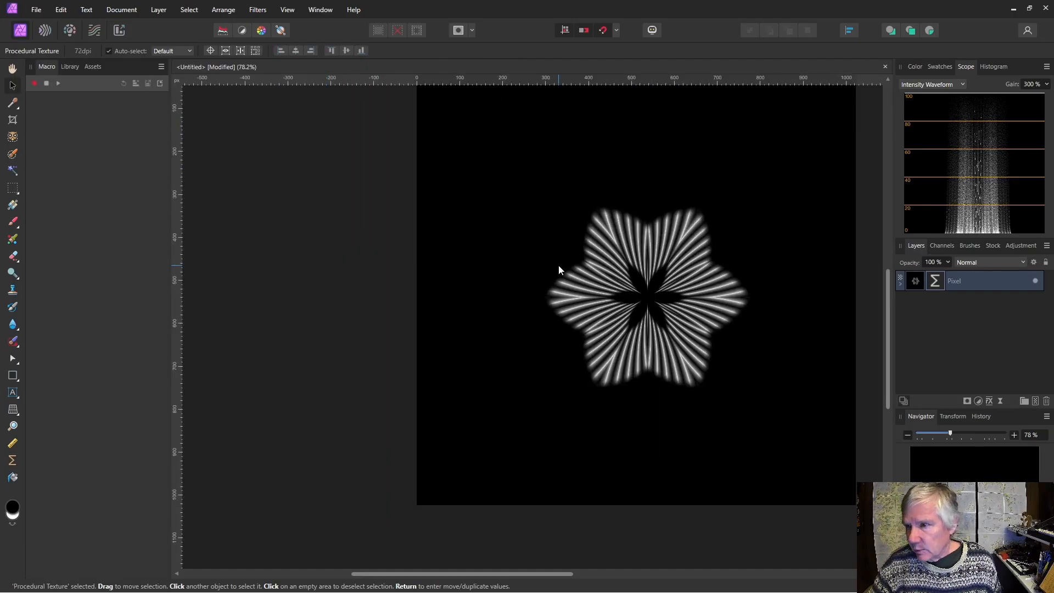
Duplicate the Procedural Texture filter inside the Pixel layer and select the lower copy.
click(900, 285)
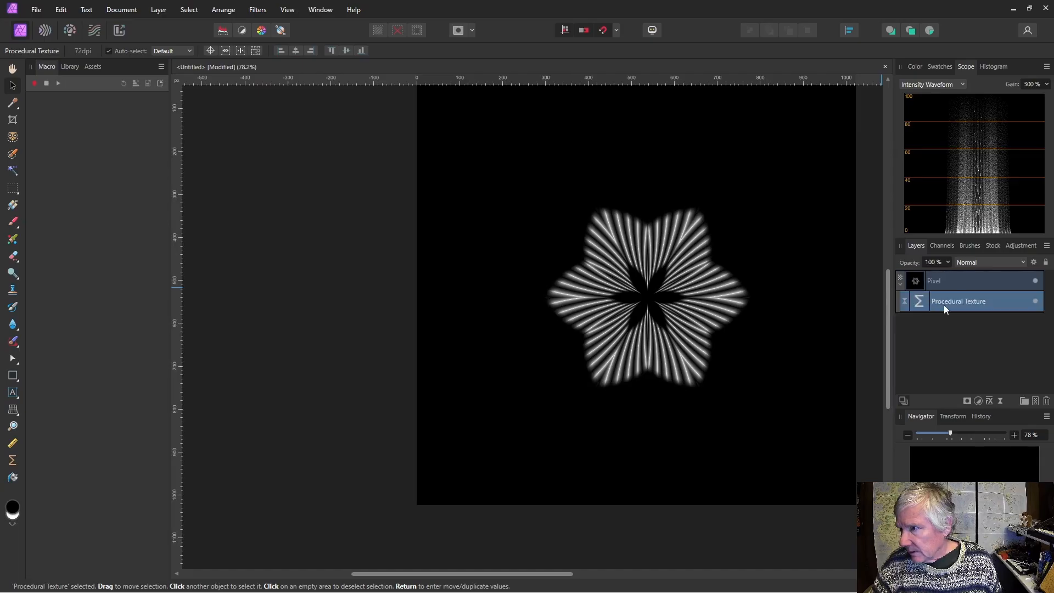
double_click(922, 304)
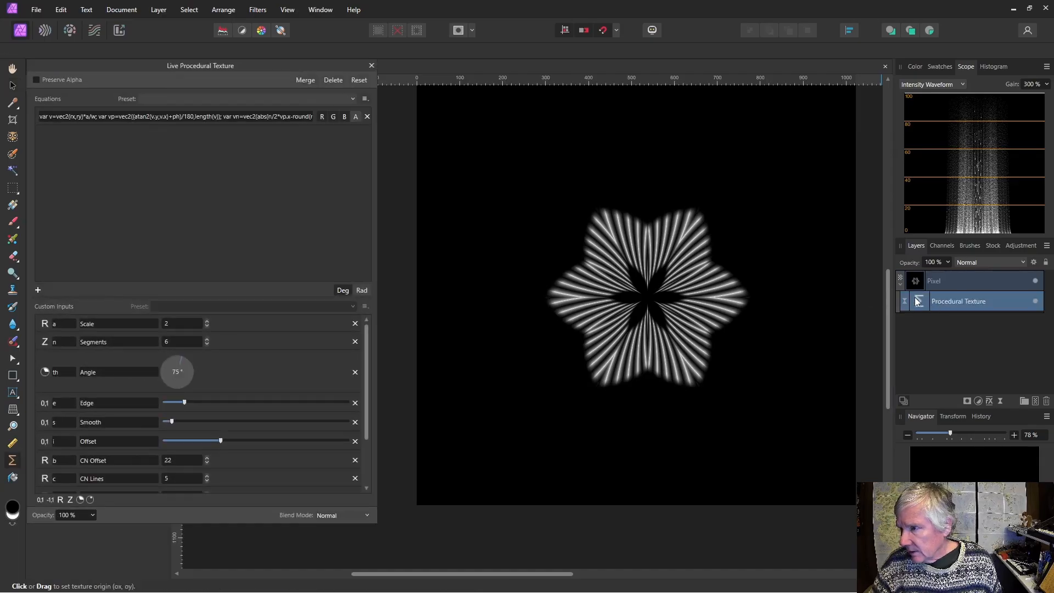
right_click(912, 301)
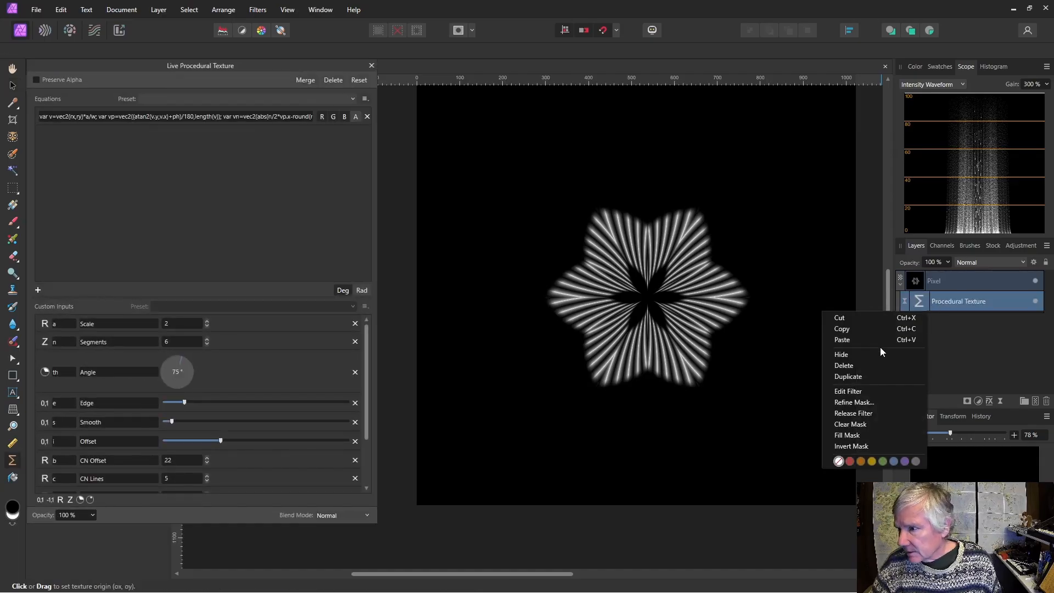
click(867, 376)
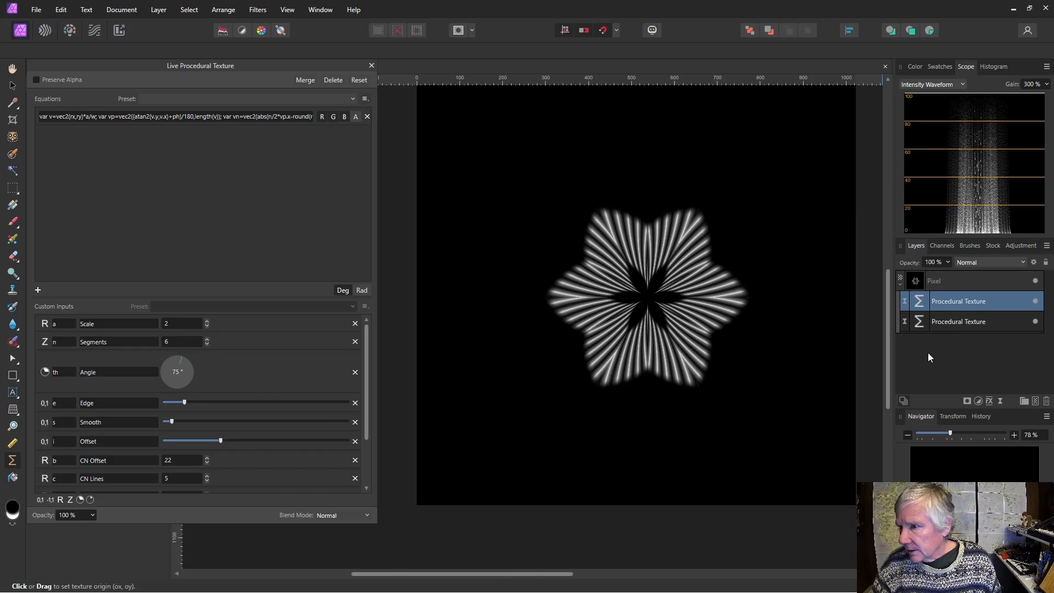
click(919, 326)
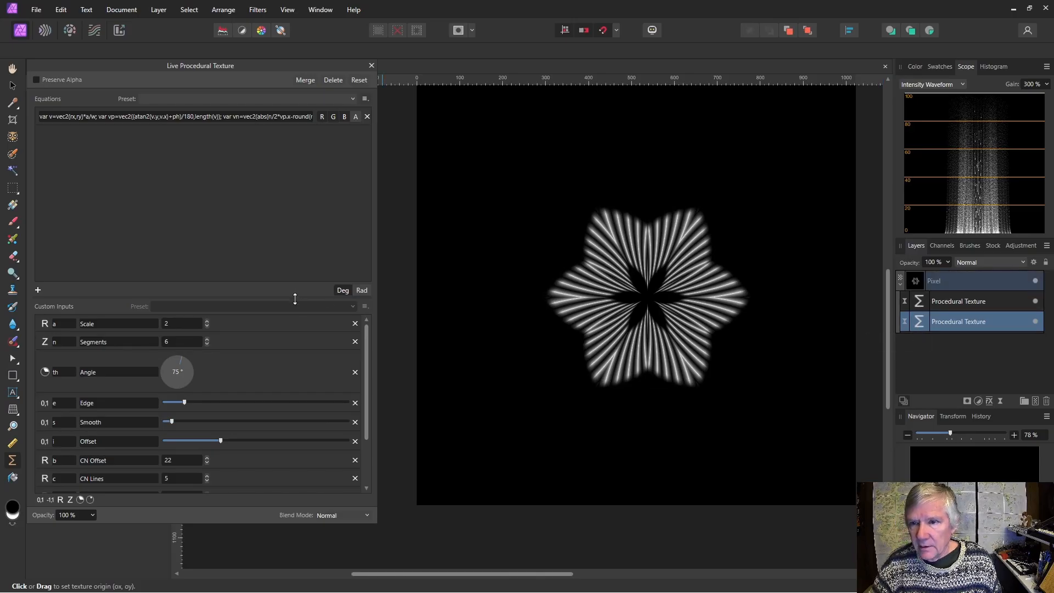
Change the end of the lower texture's equation to t1*t2 and hide the upper Procedural Texture.
drag(295, 298, 285, 189)
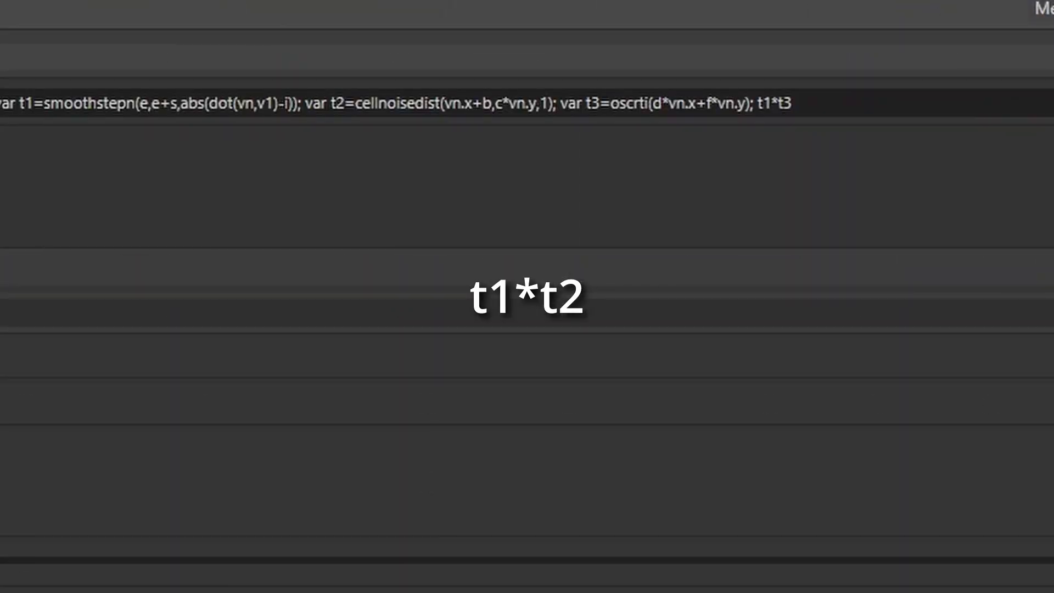
click(798, 106)
click(801, 105)
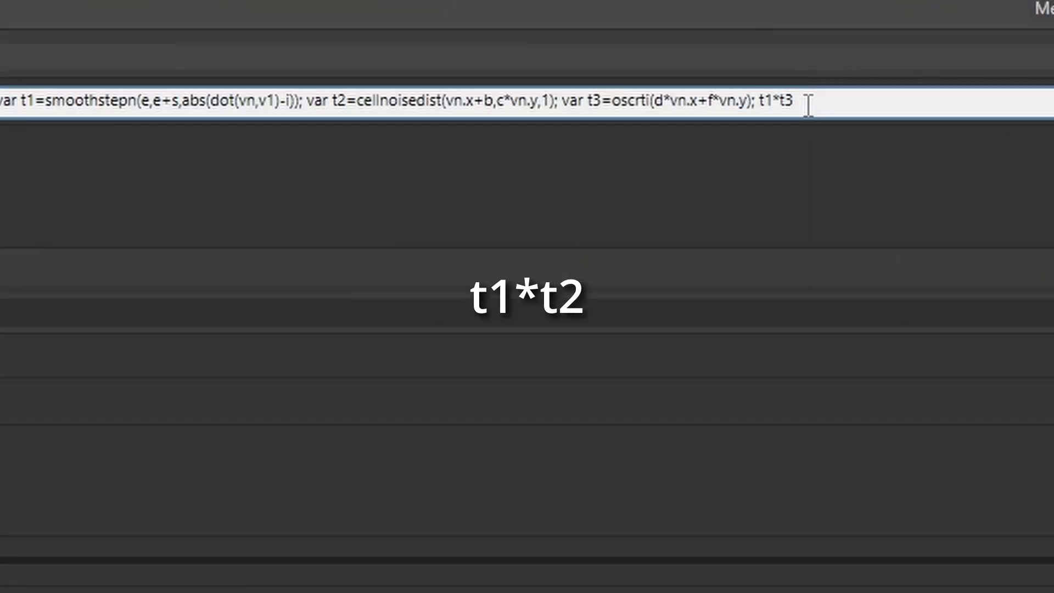
key(BackSpace)
text(2)
key(Return)
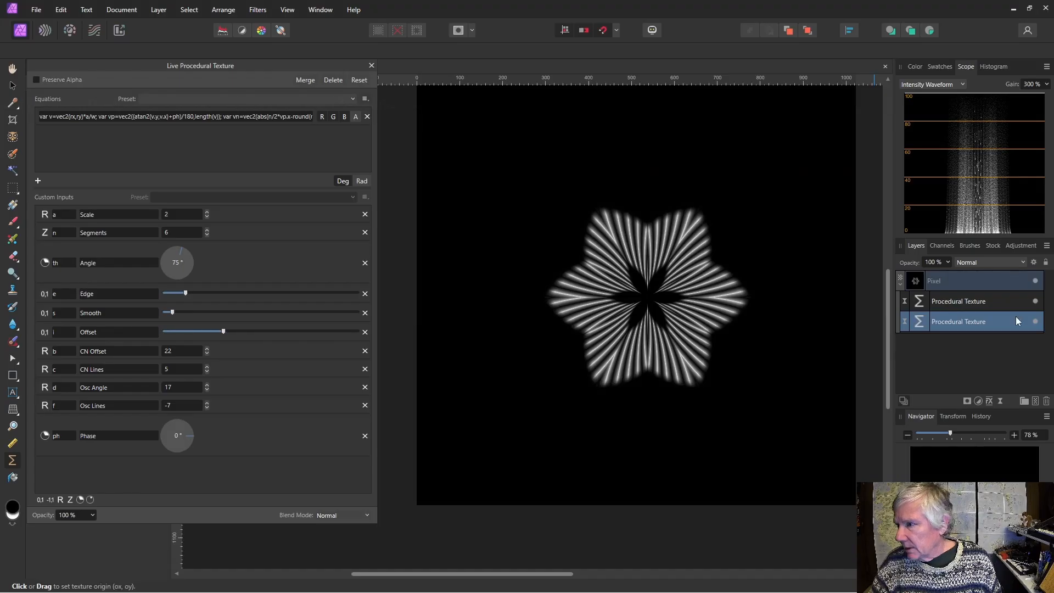
click(1034, 301)
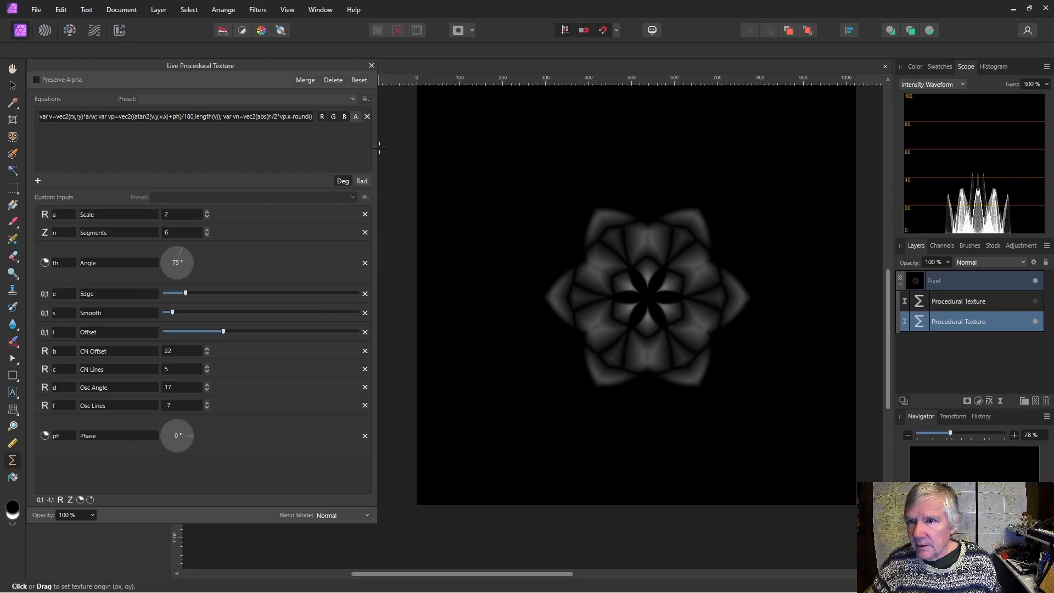
Widen the texture settings and add a 0–1 custom input named i2 with the description Intensity.
drag(378, 146, 854, 131)
click(722, 117)
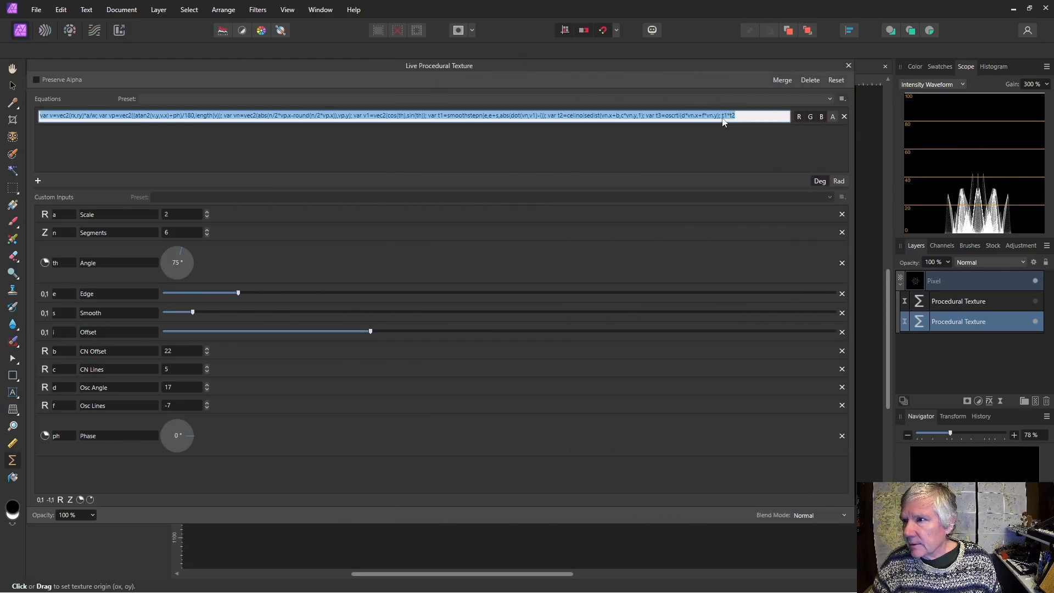
click(40, 499)
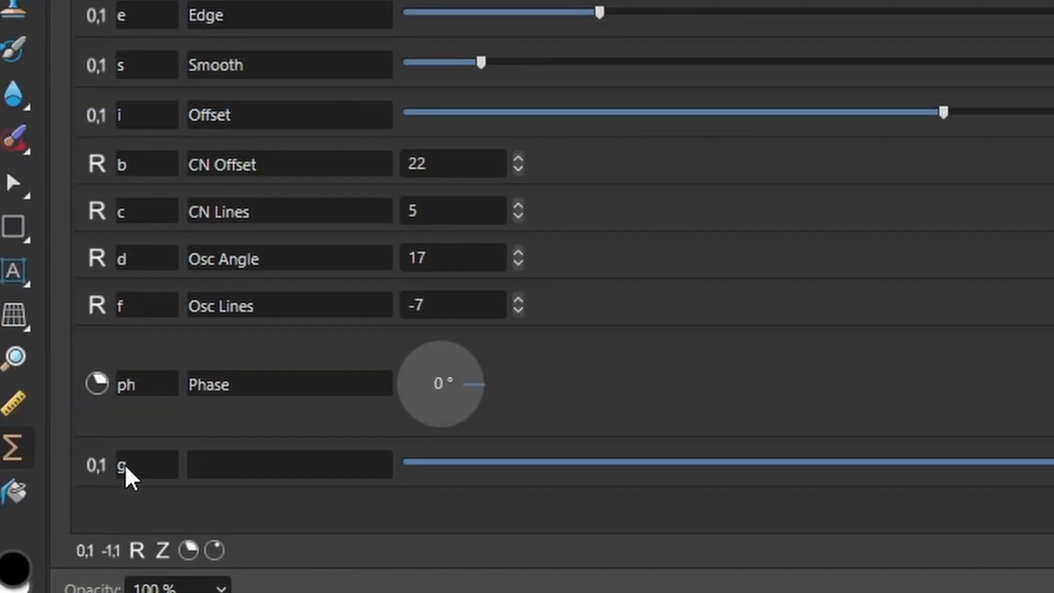
click(125, 466)
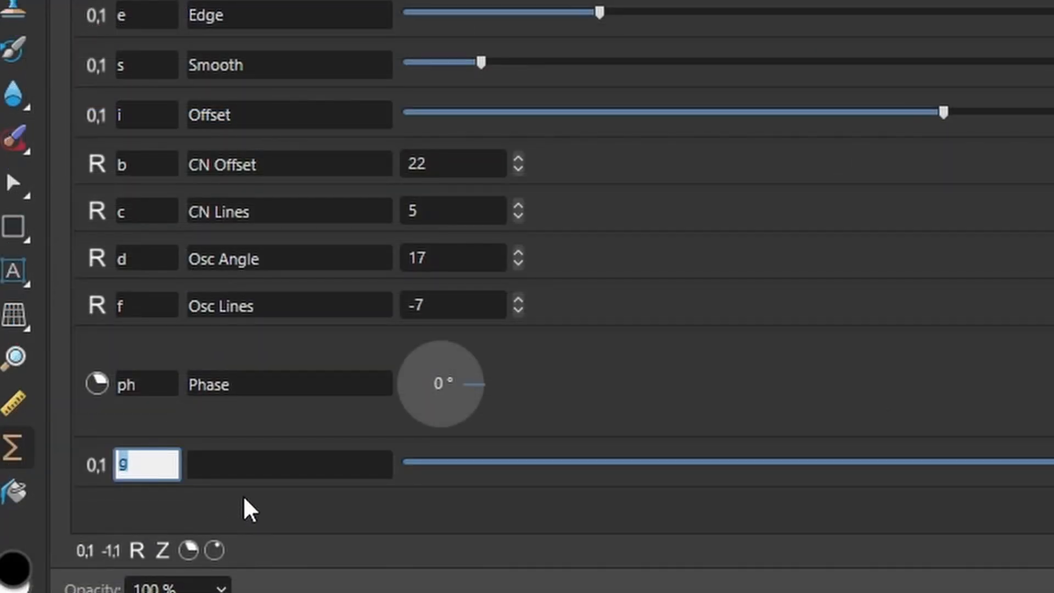
text(i2)
key(Tab)
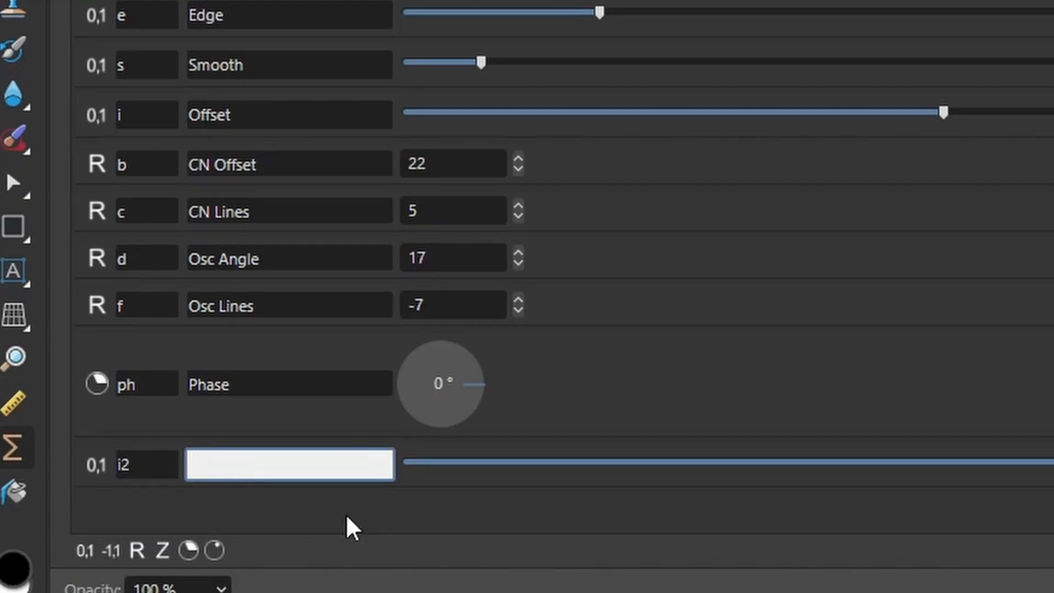
text(Intesn)
key(BackSpace)
key(BackSpace)
text(nsity)
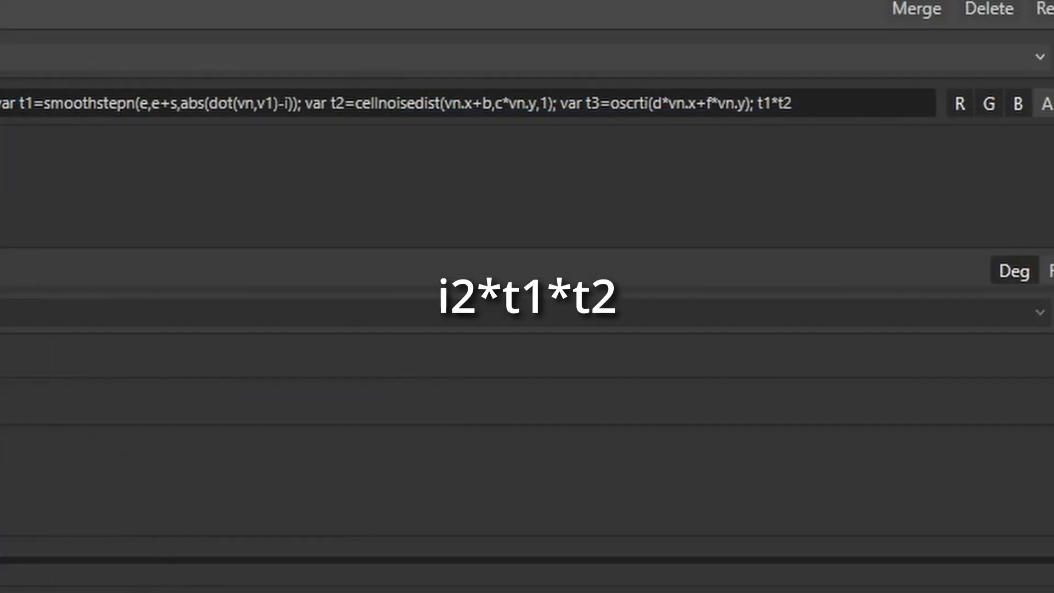
Multiply the equation's final term by the intensity input, giving i2*t1*t2.
click(757, 108)
click(759, 105)
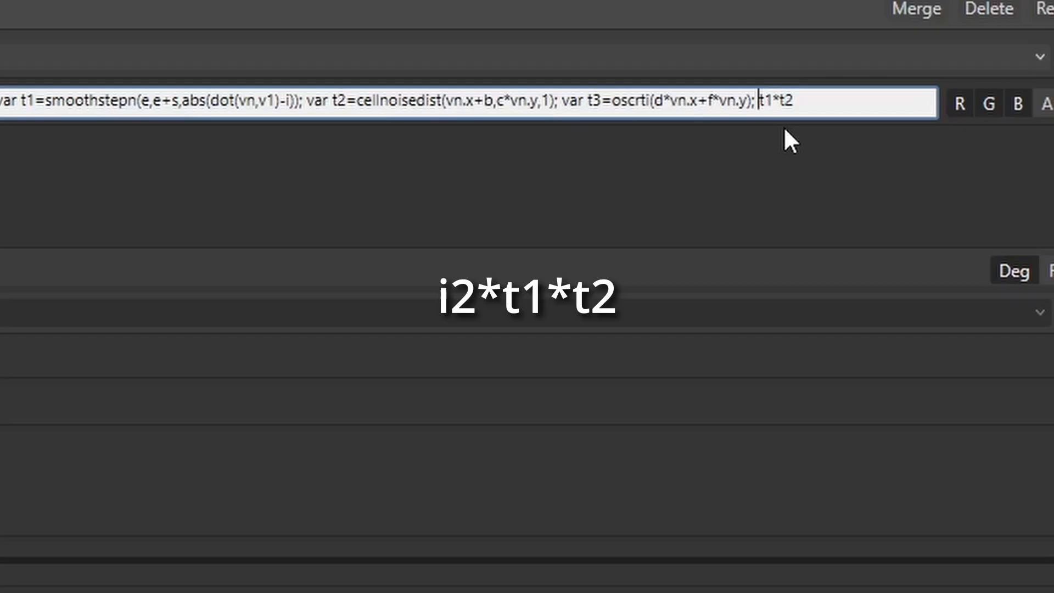
text(i2*)
key(Return)
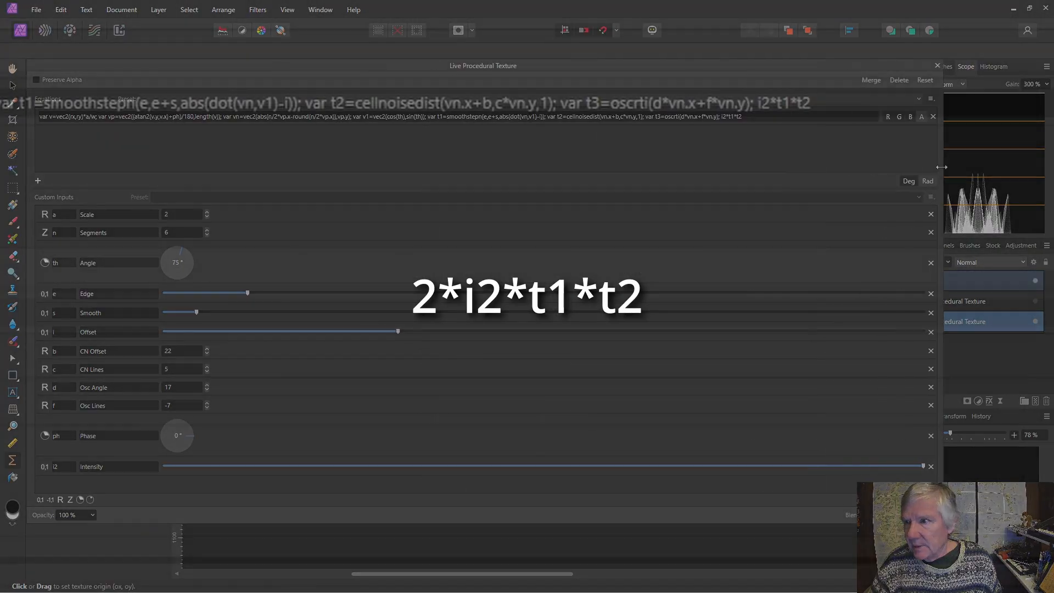
Double the equation's output by changing the final term to 2*i2*t1*t2.
click(765, 114)
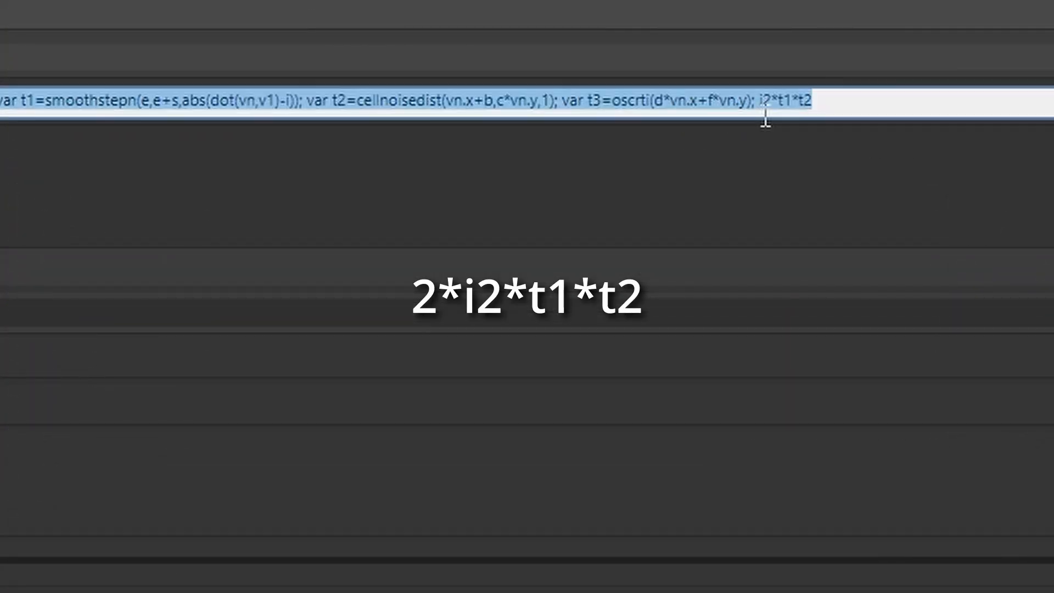
click(763, 104)
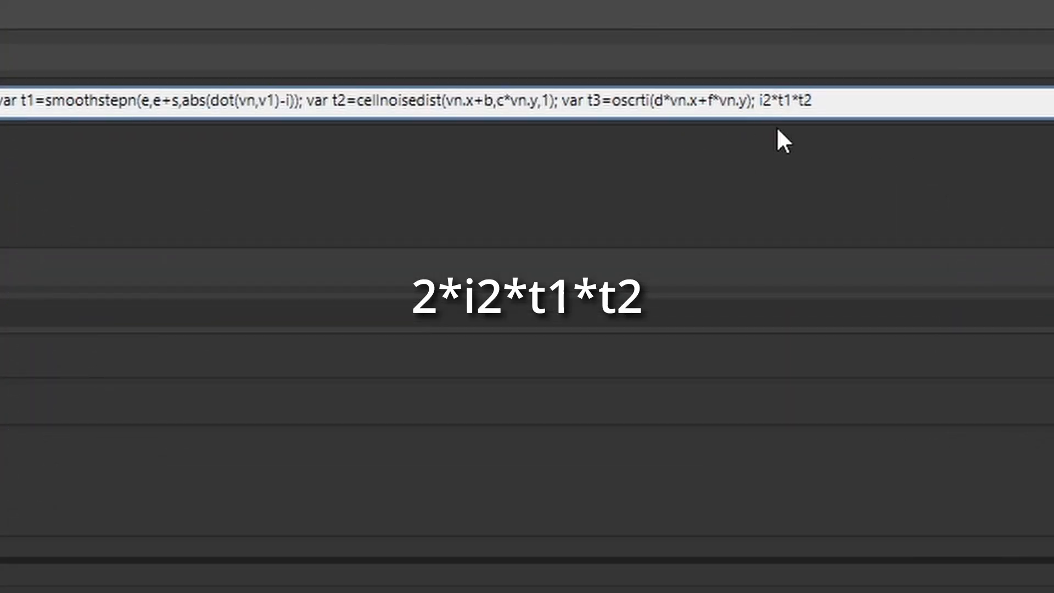
text(2*)
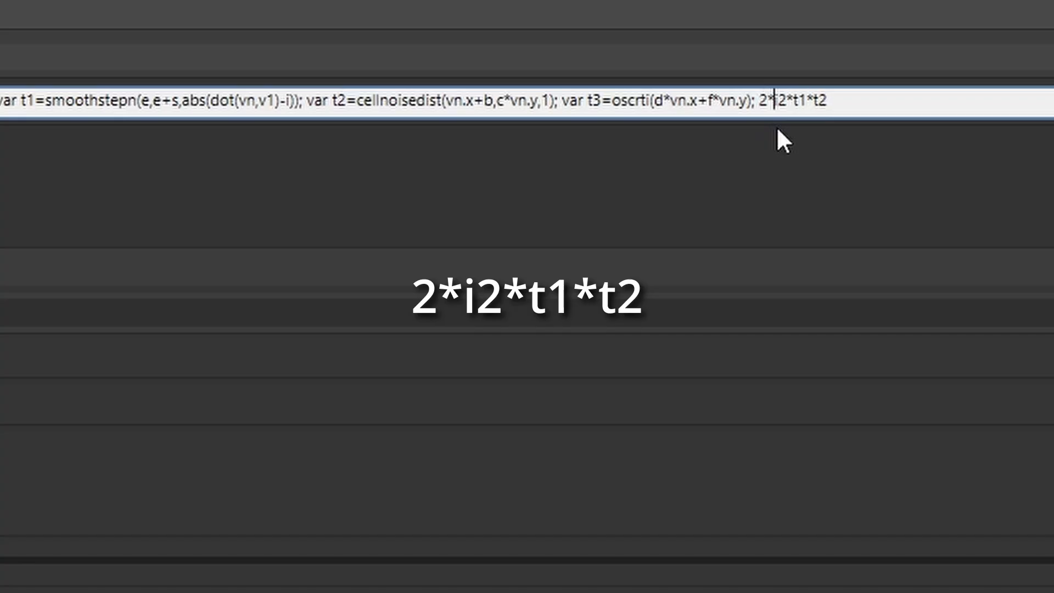
key(Return)
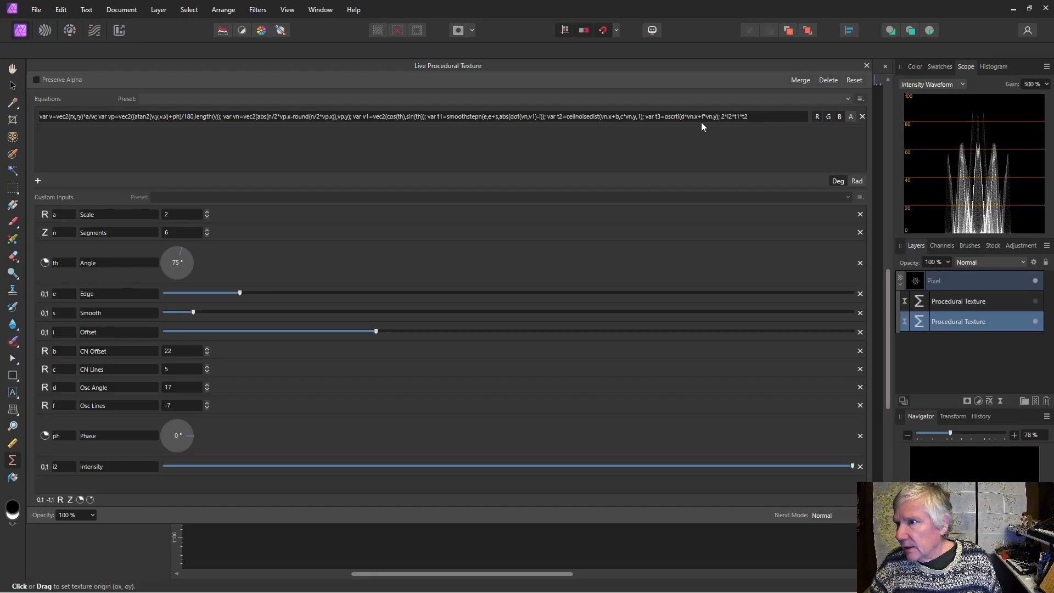
Raise the output multiplier to 3, giving 3*i2*t1*t2, then test the Intensity slider and close the texture settings.
click(722, 118)
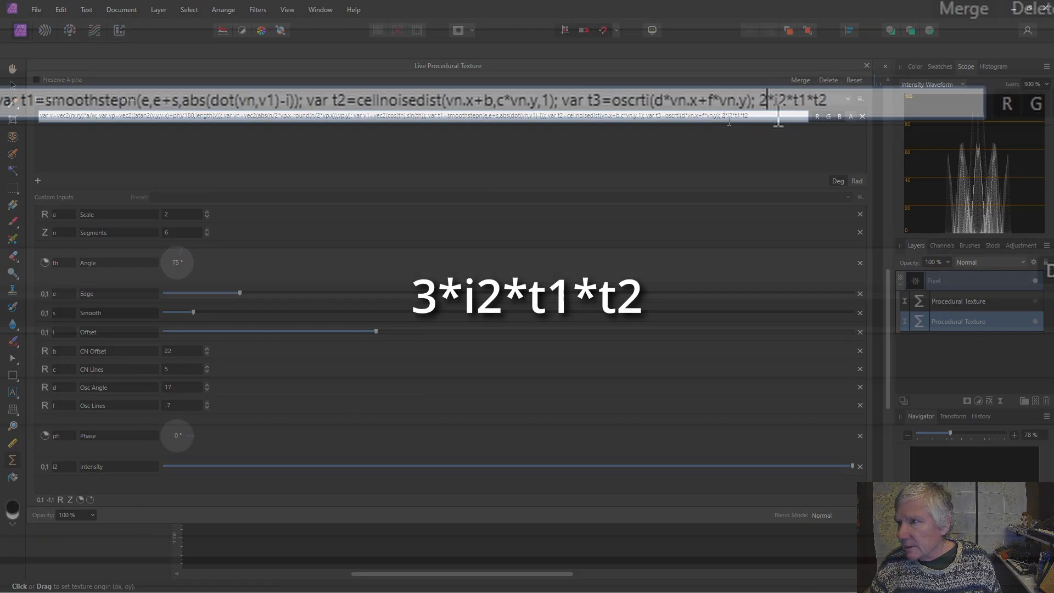
key(BackSpace)
text(3)
key(Return)
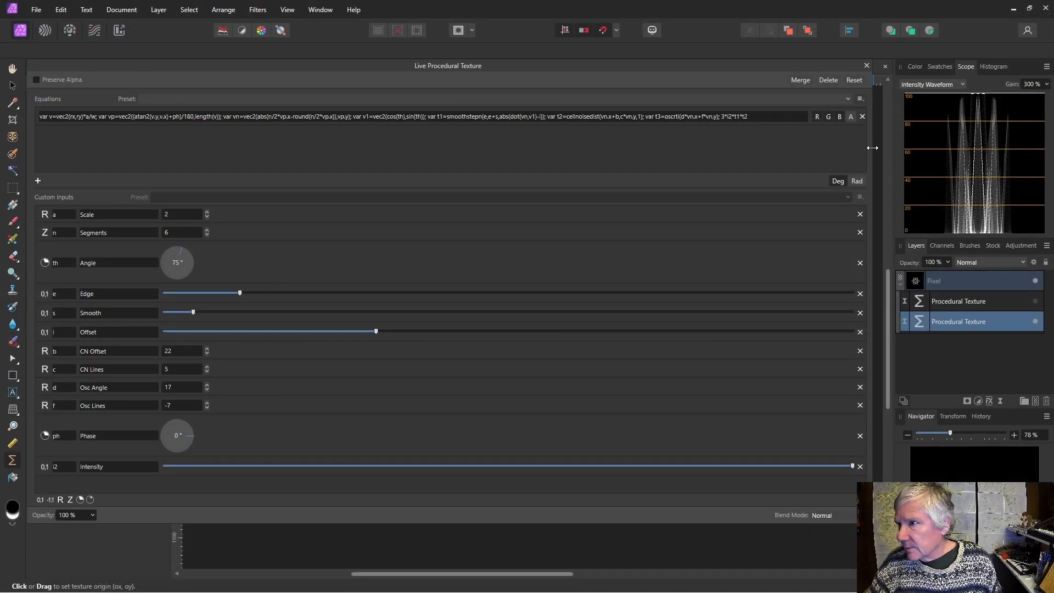
drag(872, 147, 377, 148)
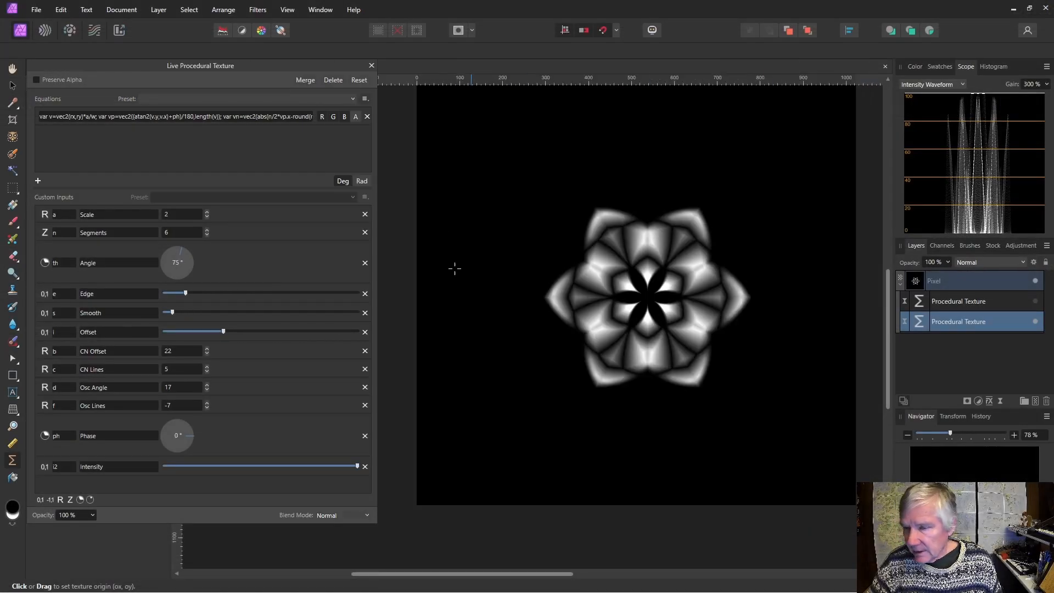
drag(358, 466, 410, 464)
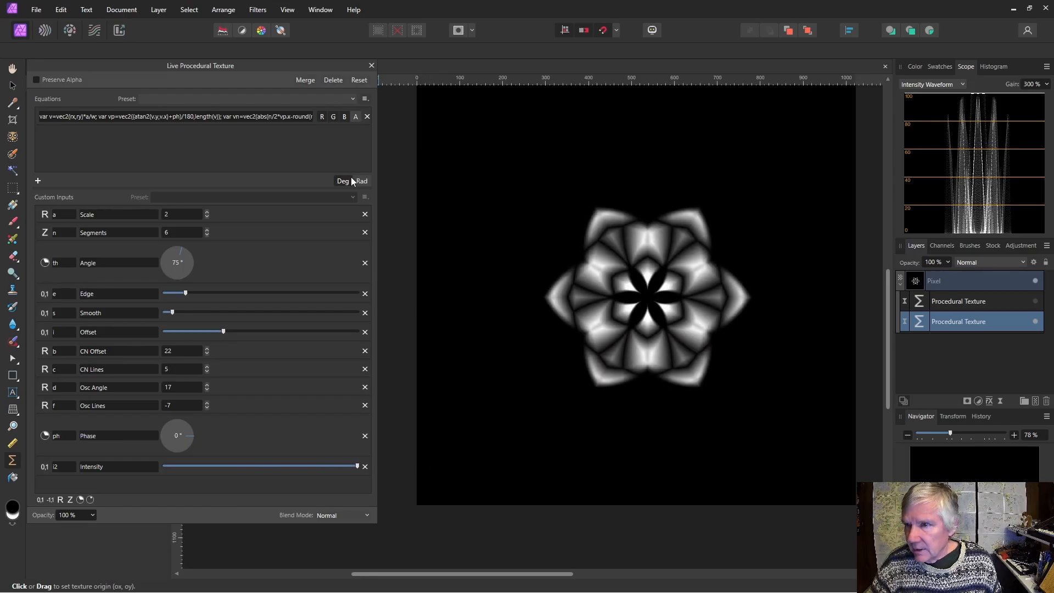
click(372, 66)
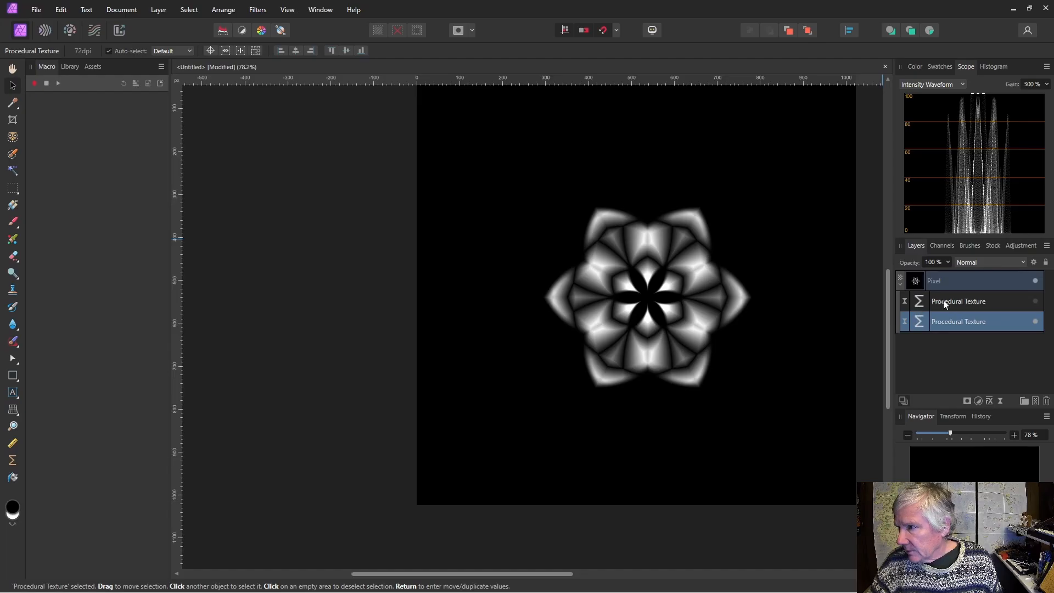
Delete the hidden upper Procedural Texture and duplicate the remaining one with the Intensity input.
double_click(944, 305)
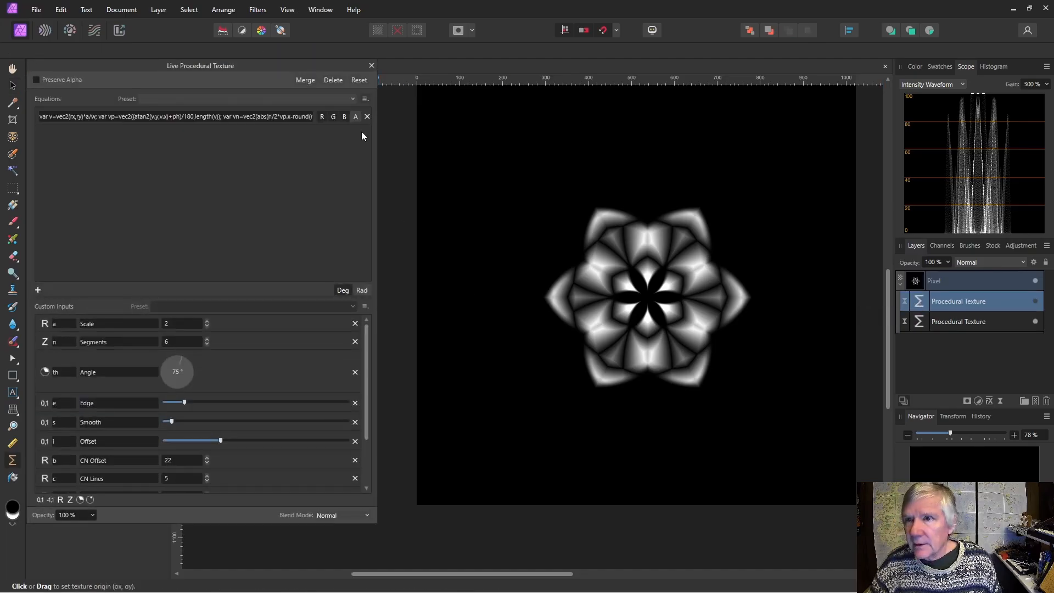
click(333, 80)
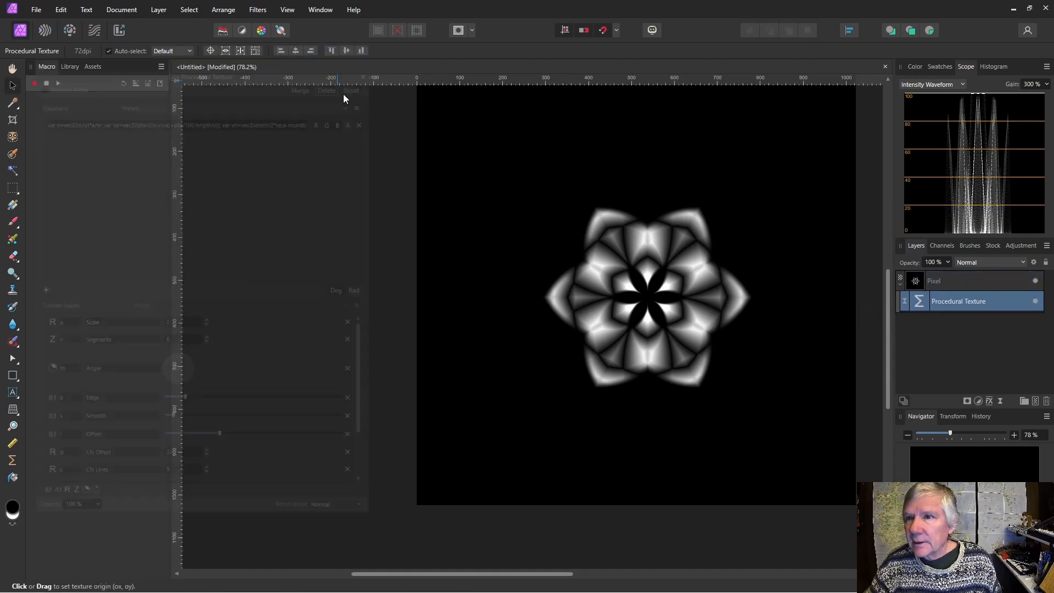
right_click(920, 302)
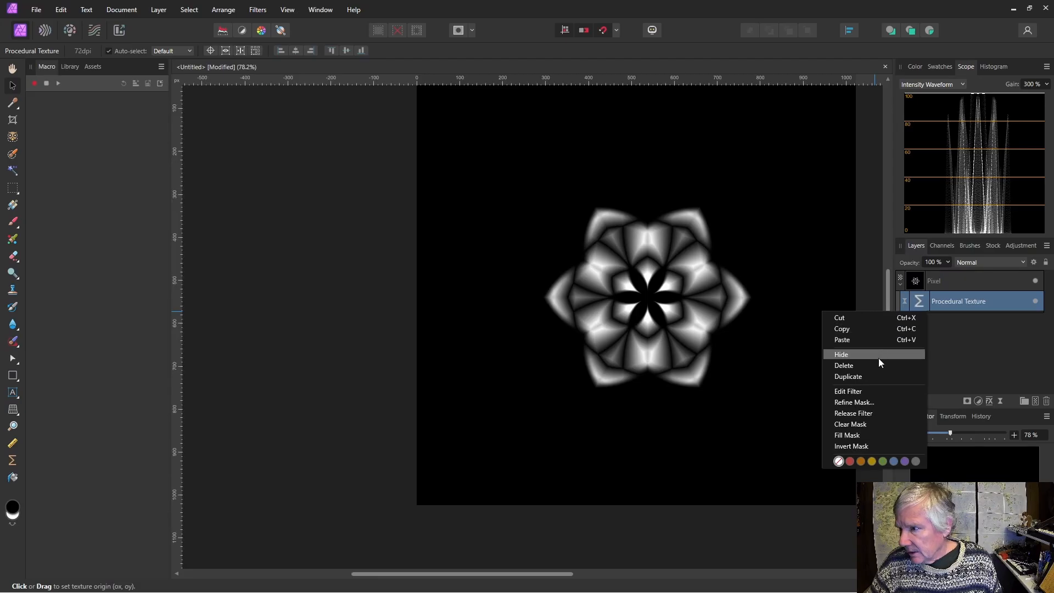
click(890, 380)
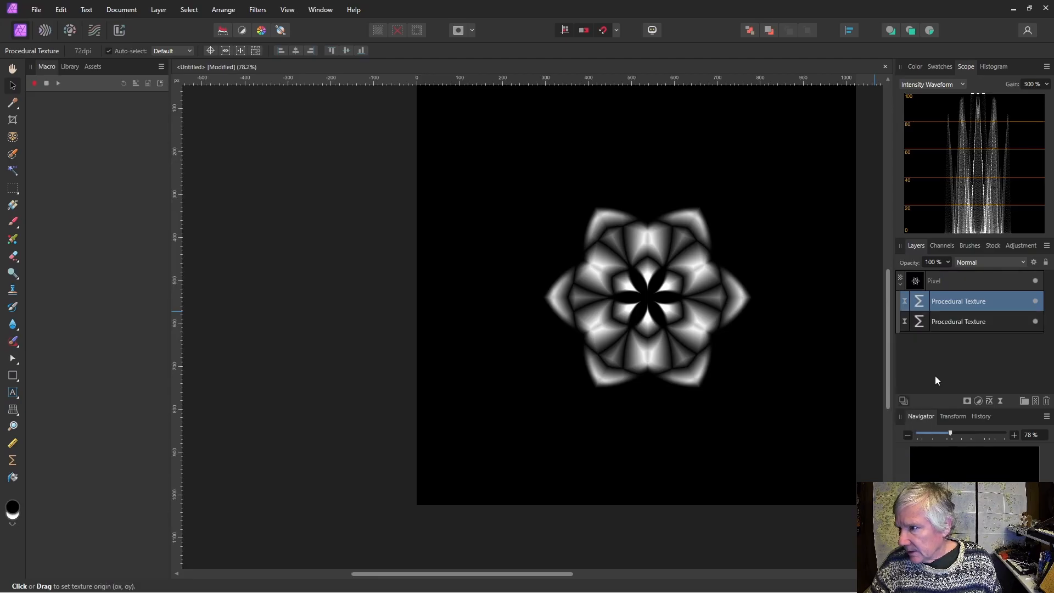
Change the final term of the upper Procedural Texture's equation to use t3 instead of t2, giving 3*i2*t1*t3.
double_click(922, 300)
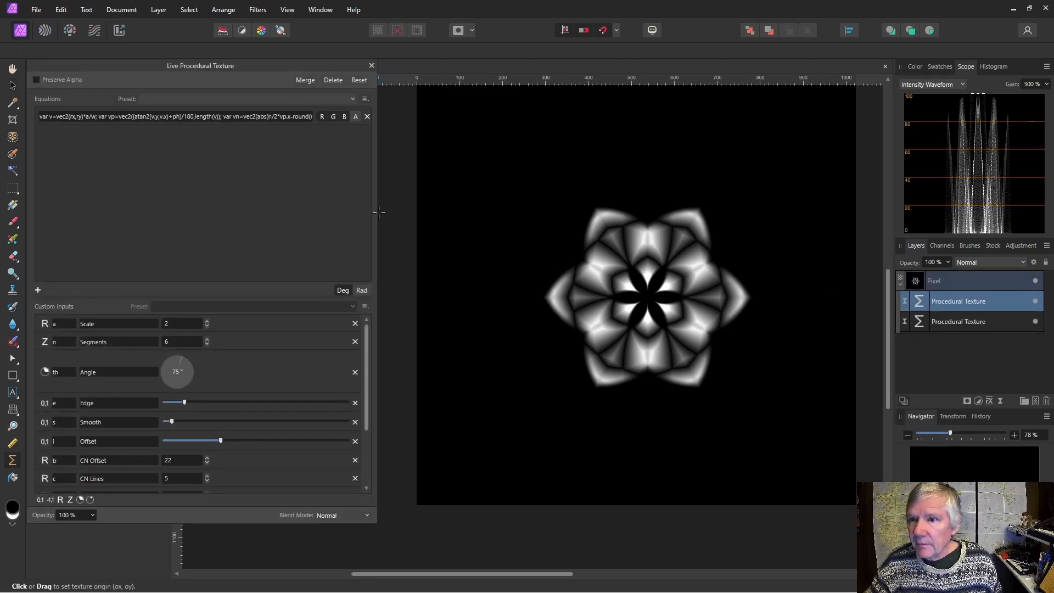
drag(376, 212, 973, 185)
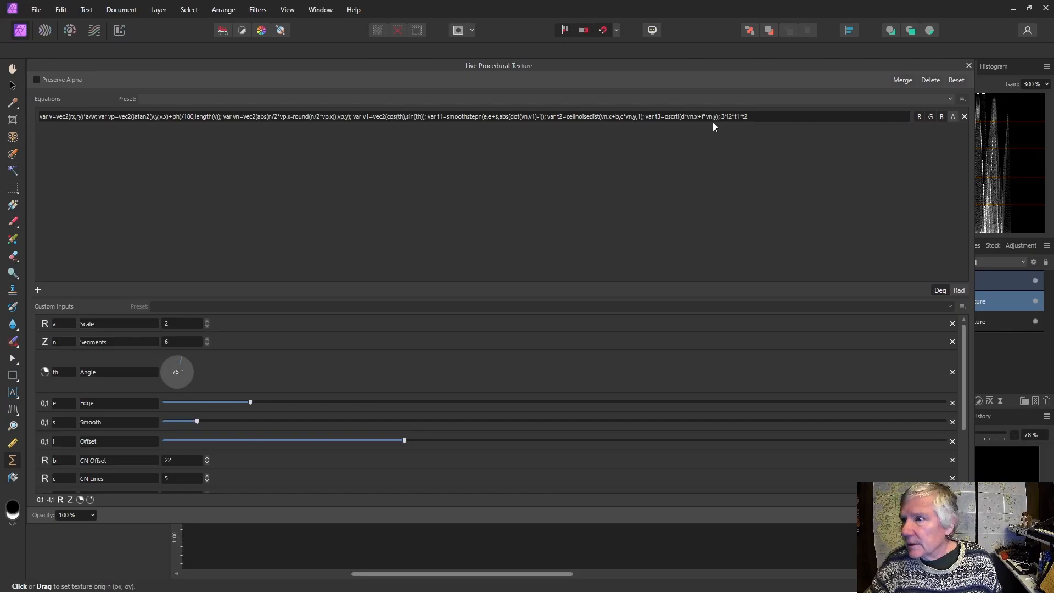
click(737, 119)
click(751, 119)
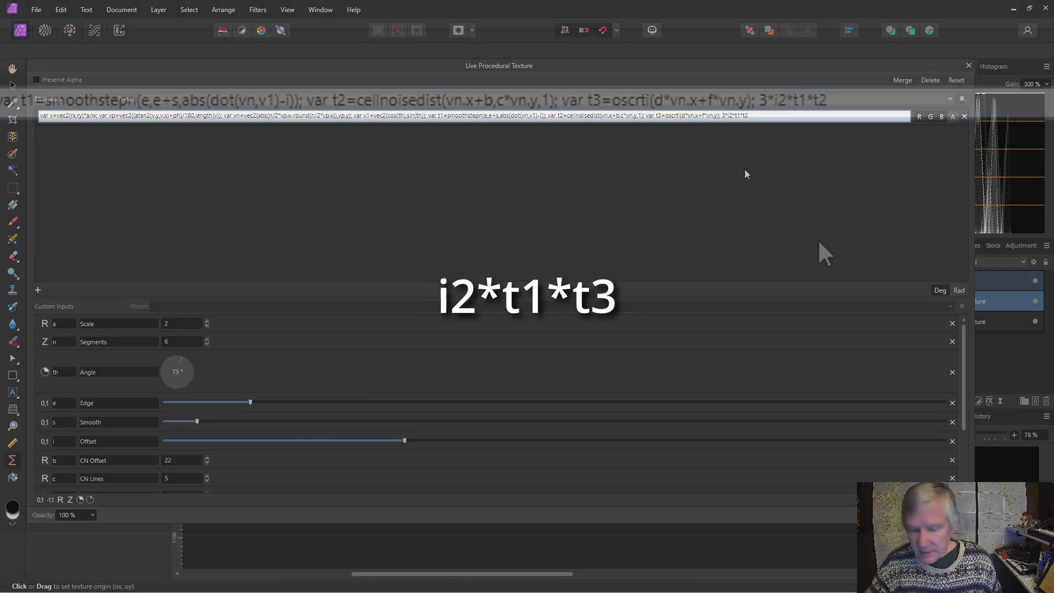
key(BackSpace)
text(3)
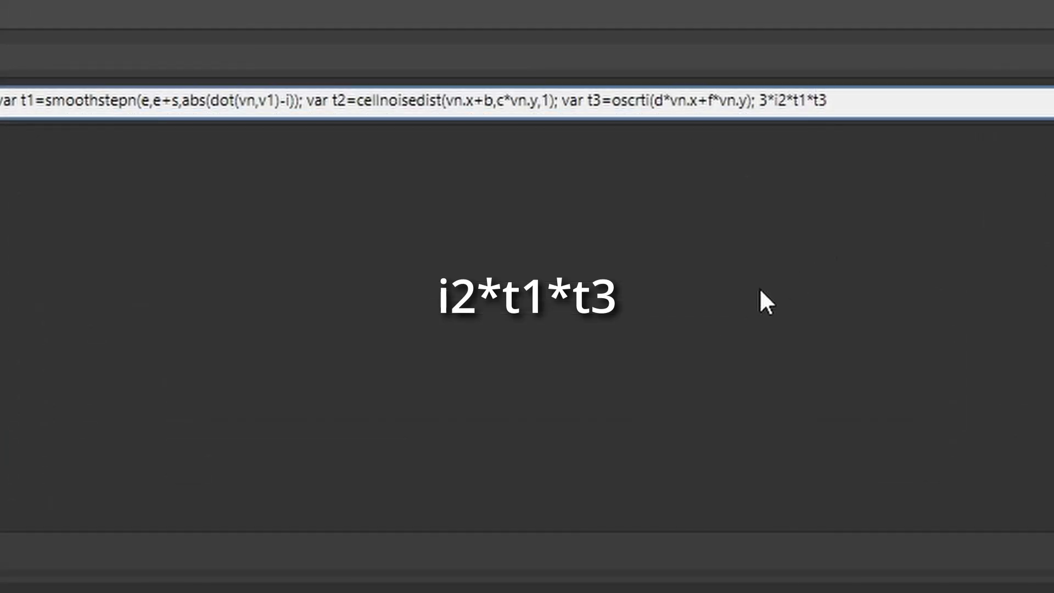
key(Return)
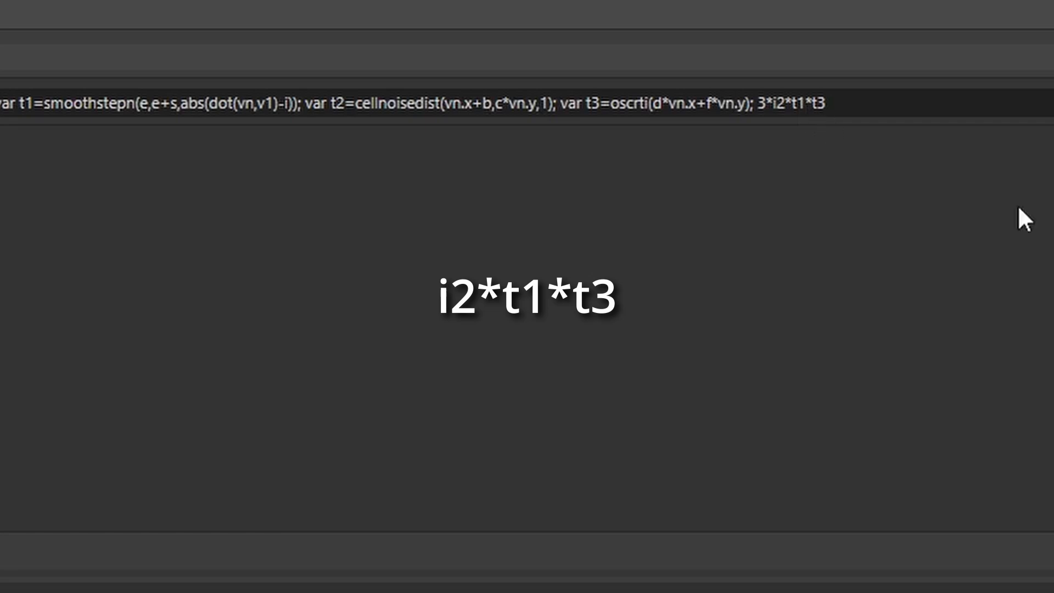
Remove the multiplier of 3 from the equation's output so the final term is i2*t1*t3.
click(774, 104)
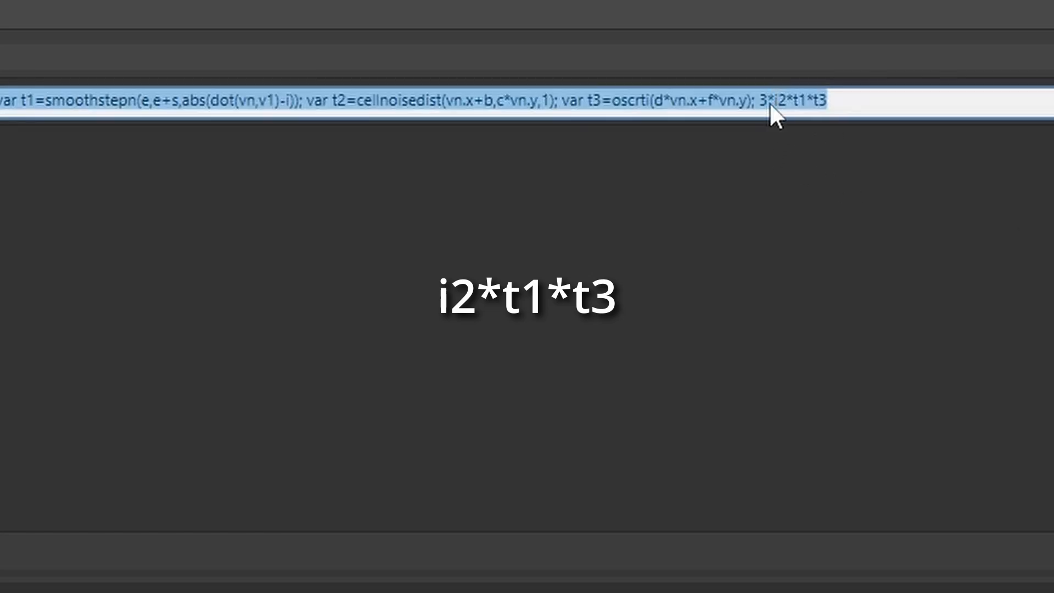
click(771, 109)
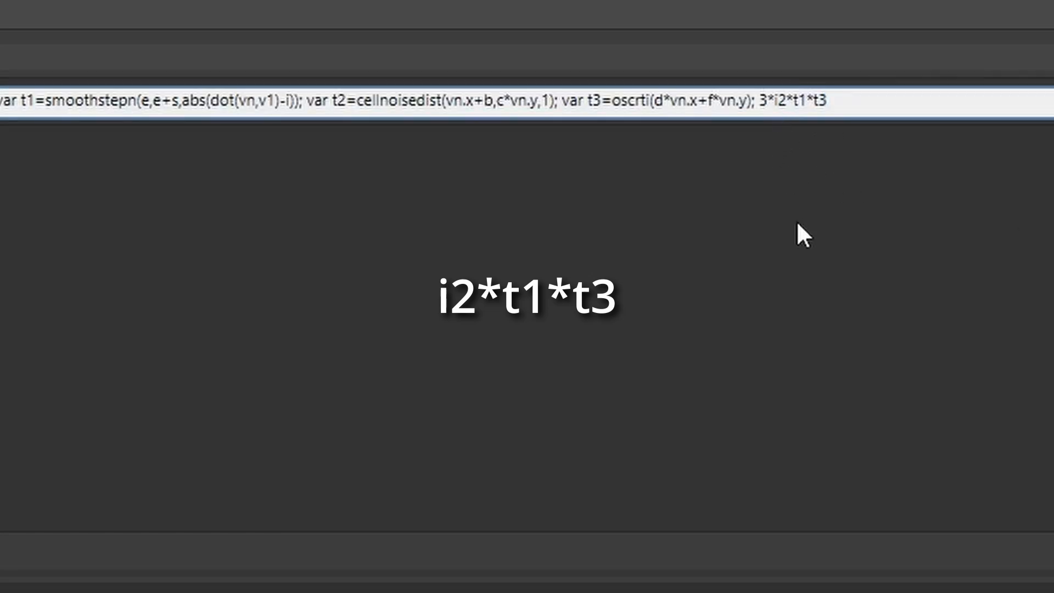
key(BackSpace)
key(BackSpace)
key(Return)
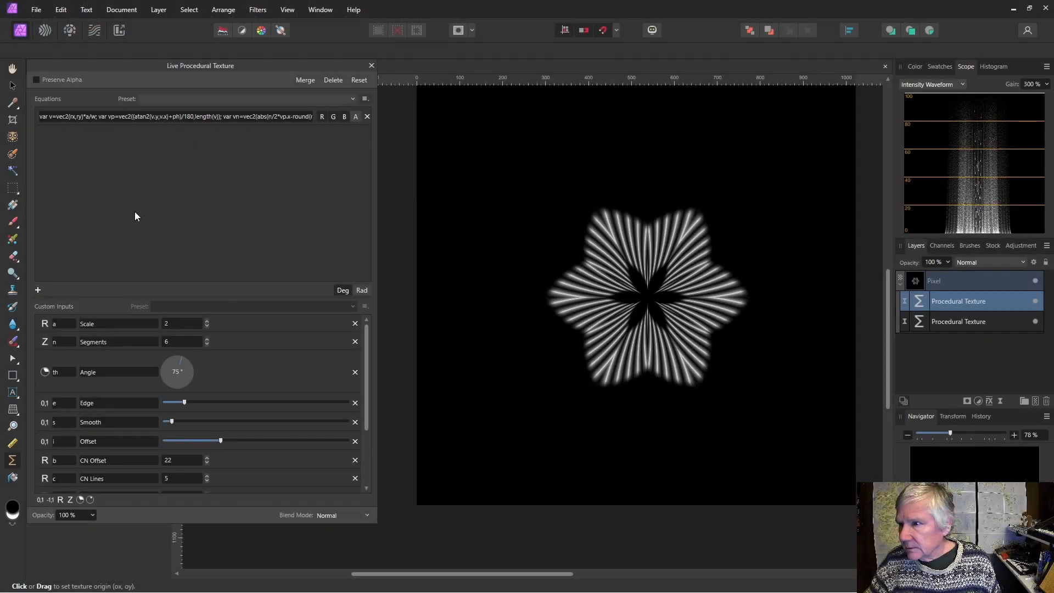
Set the upper Procedural Texture layer's blend mode to Screen.
double_click(958, 302)
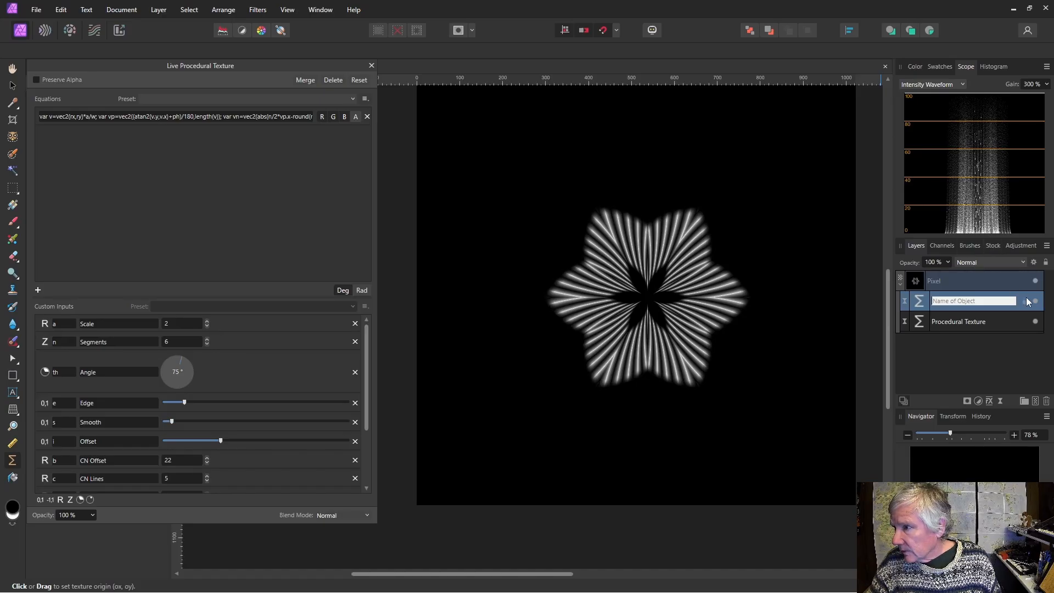
key(Escape)
click(972, 264)
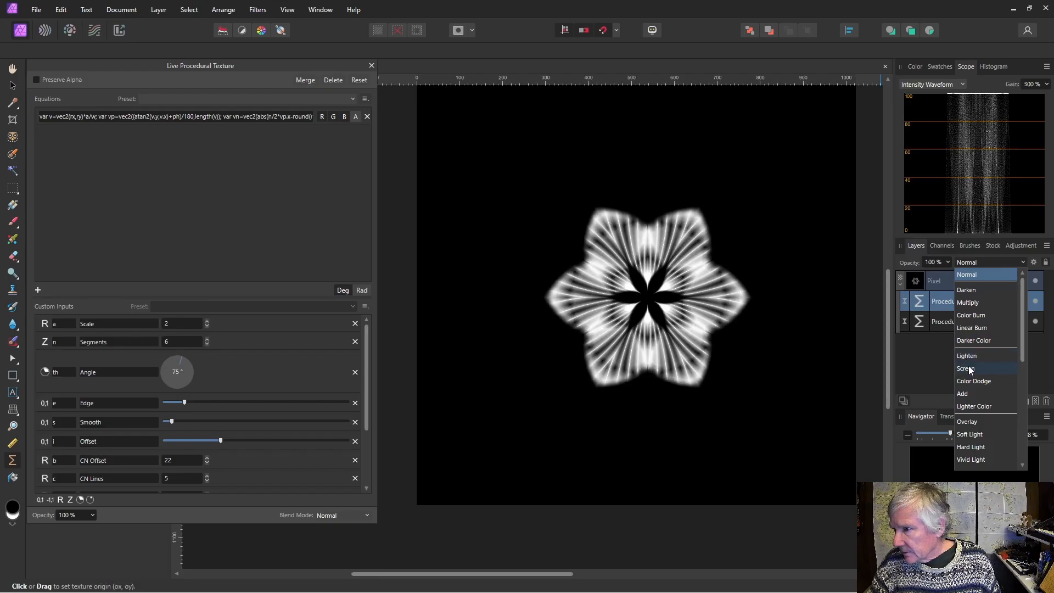
click(965, 368)
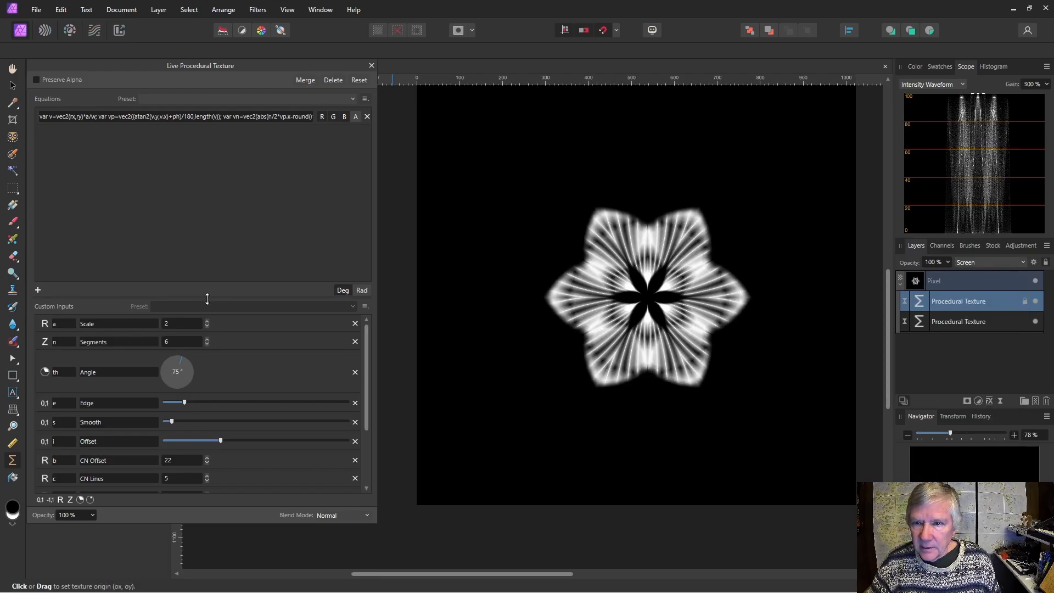
Set the upper texture's Phase input to 90° and its Angle input to 51°.
drag(209, 298, 203, 165)
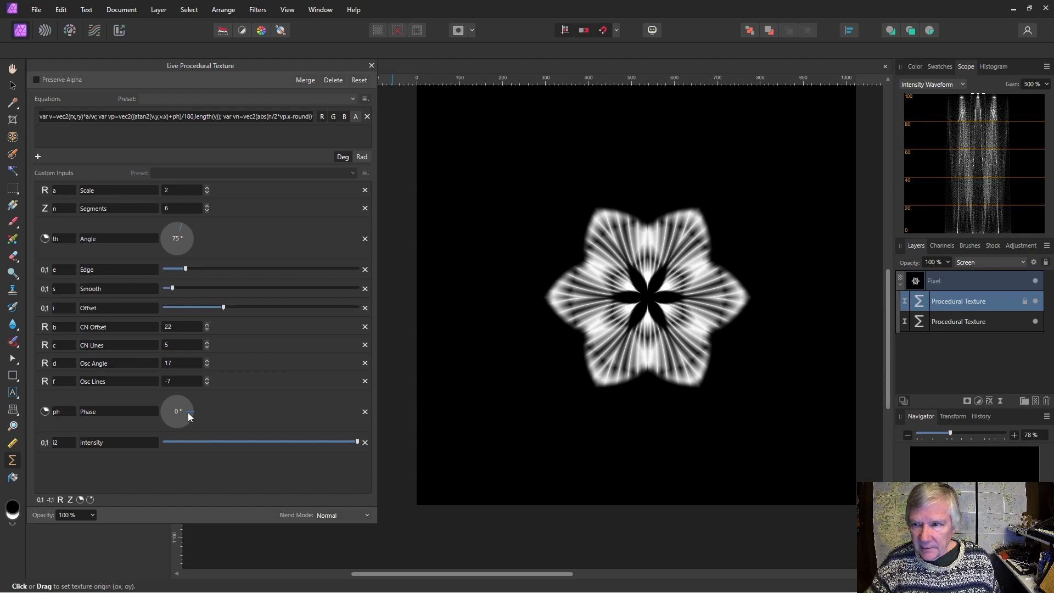
drag(186, 413, 175, 396)
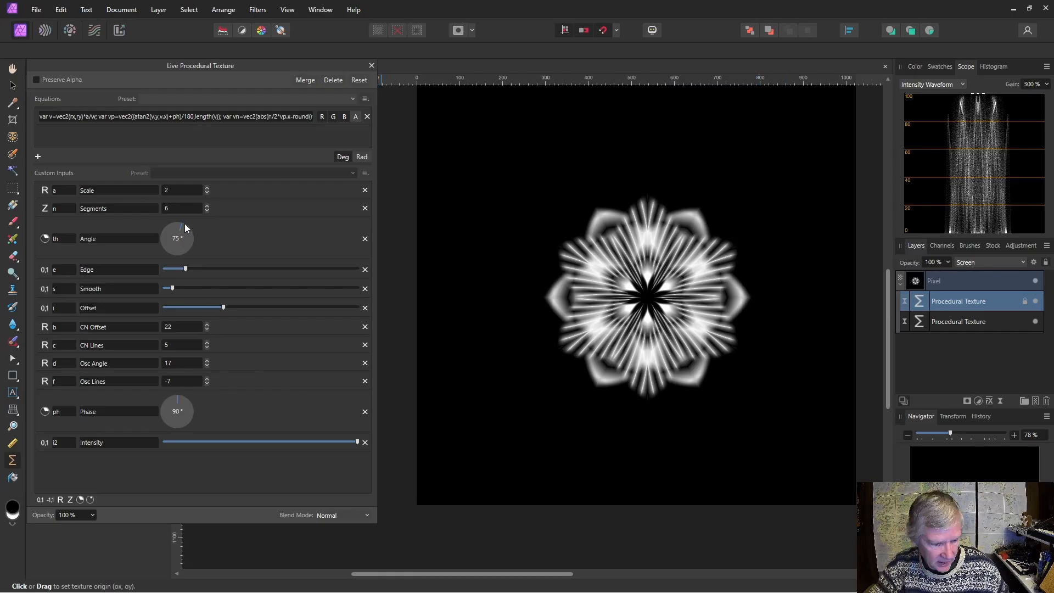
drag(184, 222, 189, 224)
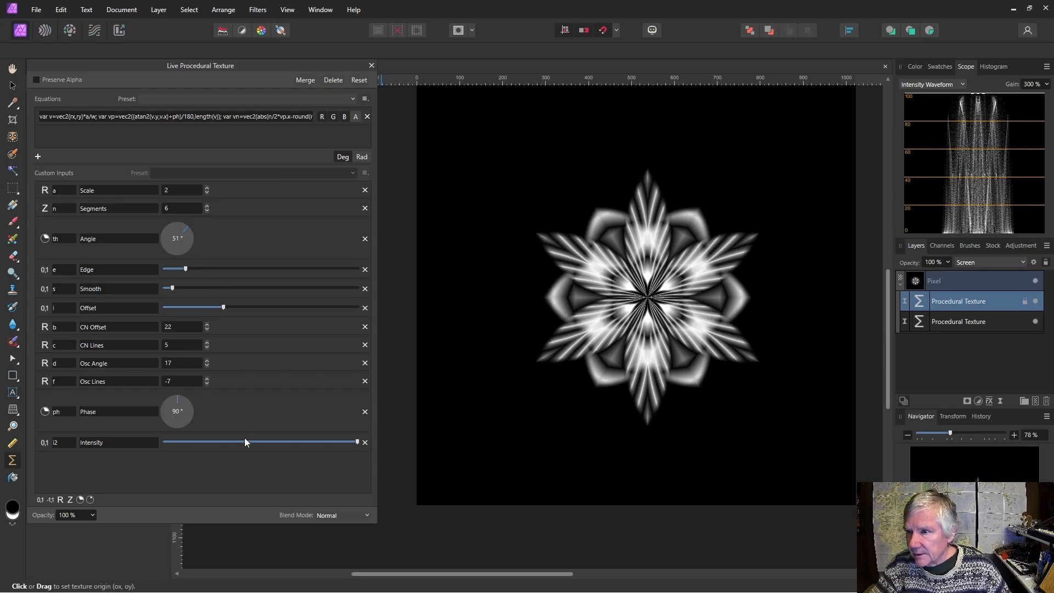
Raise the upper texture's Osc Angle input to 22.
click(206, 360)
click(206, 360)
click(206, 361)
click(206, 361)
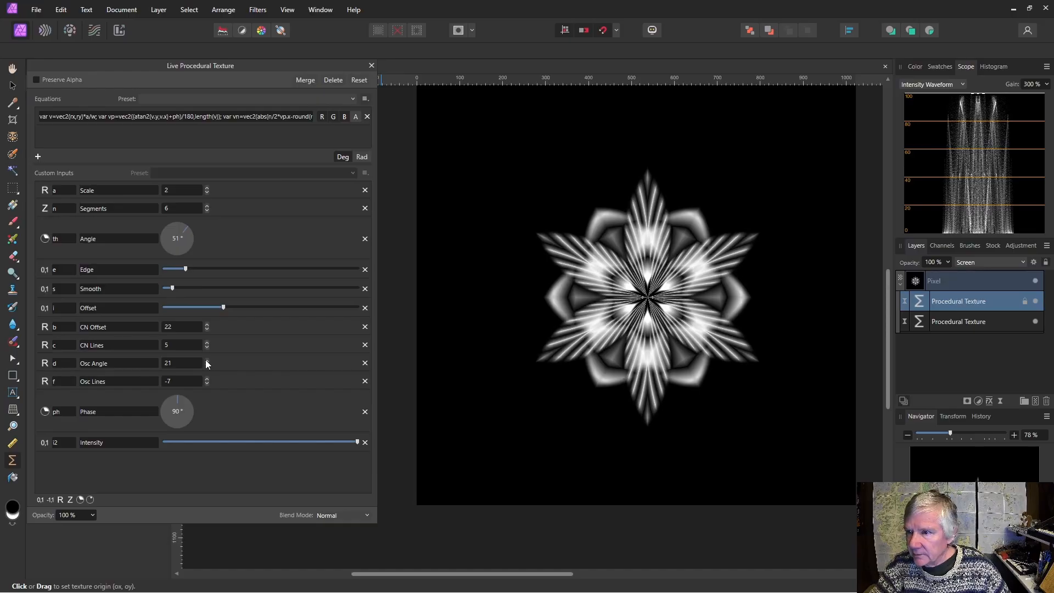
click(207, 361)
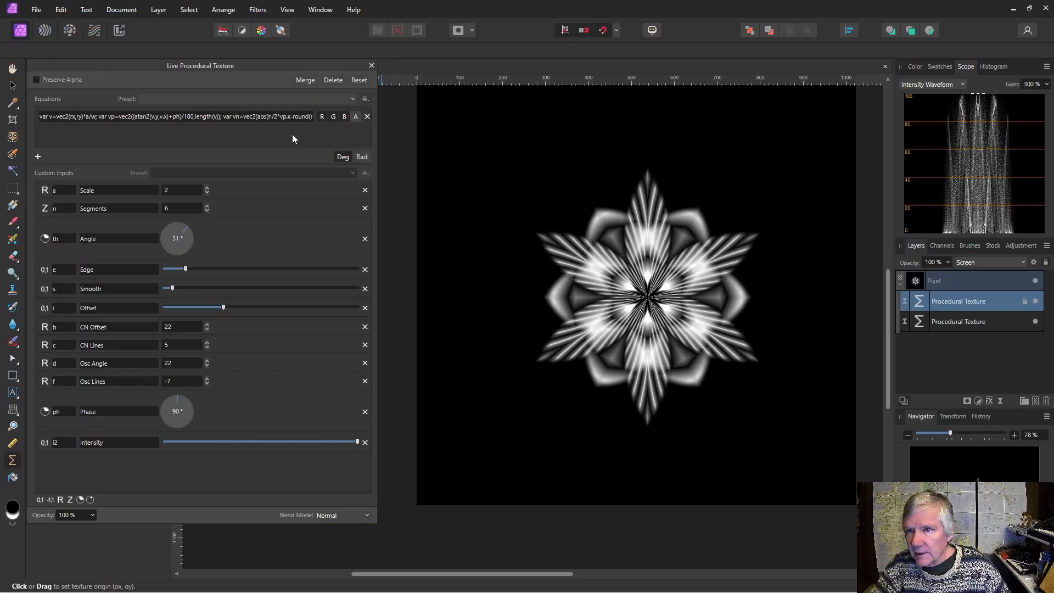
Set the upper Procedural Texture's blend mode to Difference and close its texture settings.
click(1015, 263)
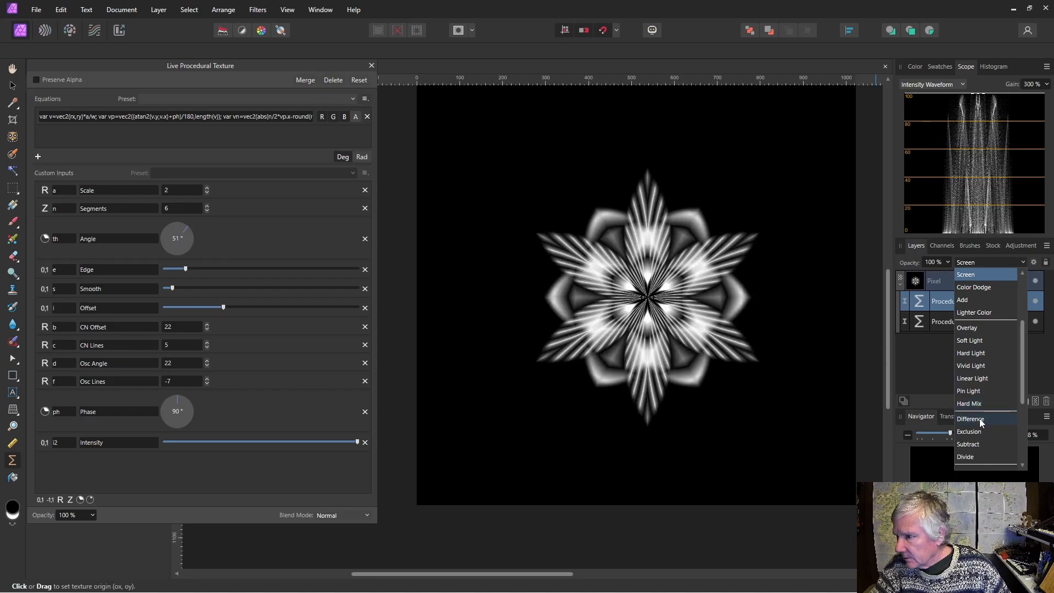
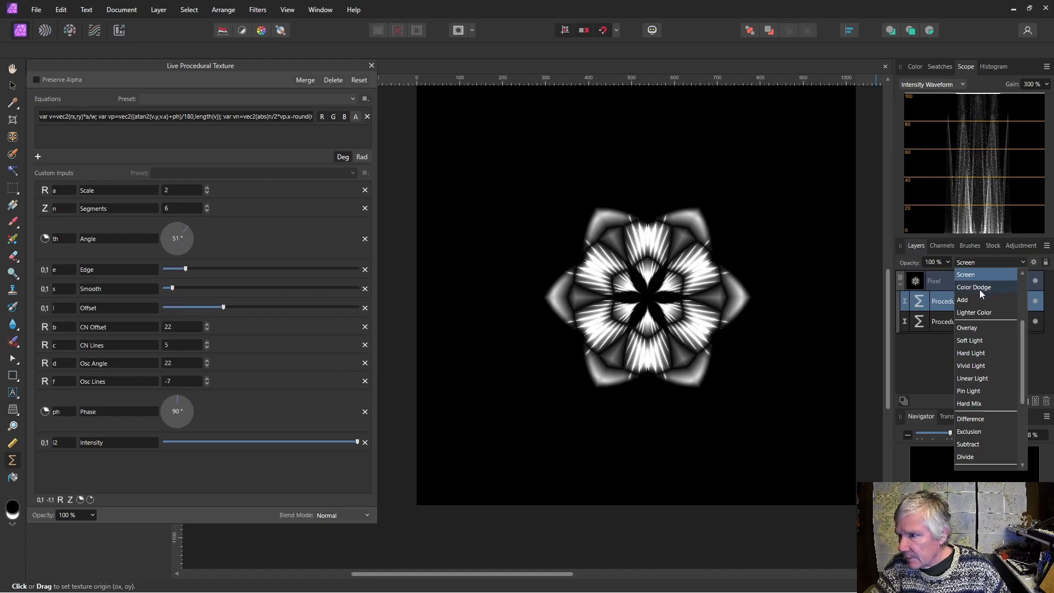
click(975, 419)
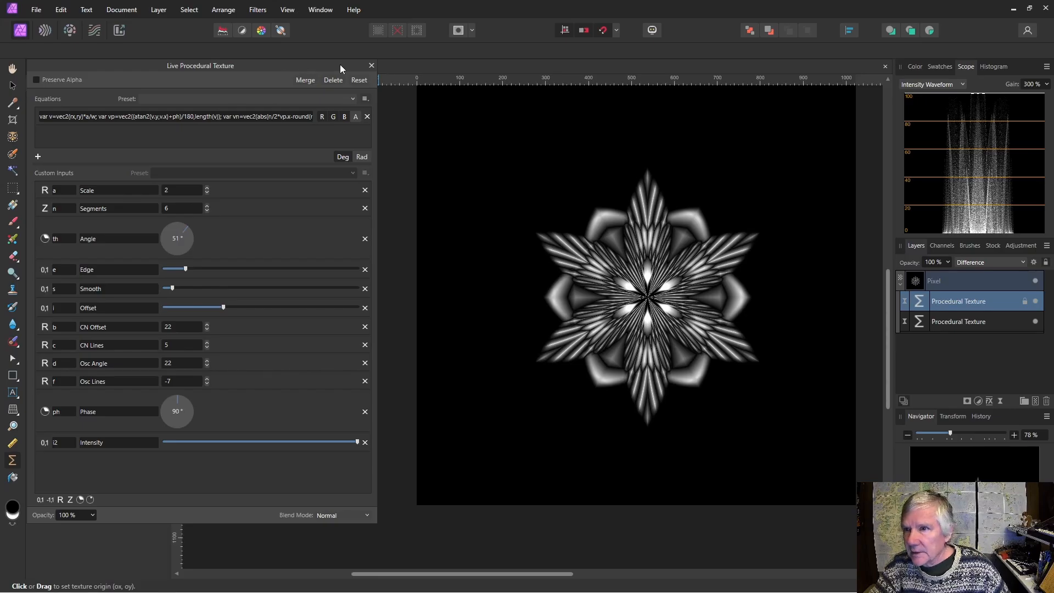
click(371, 65)
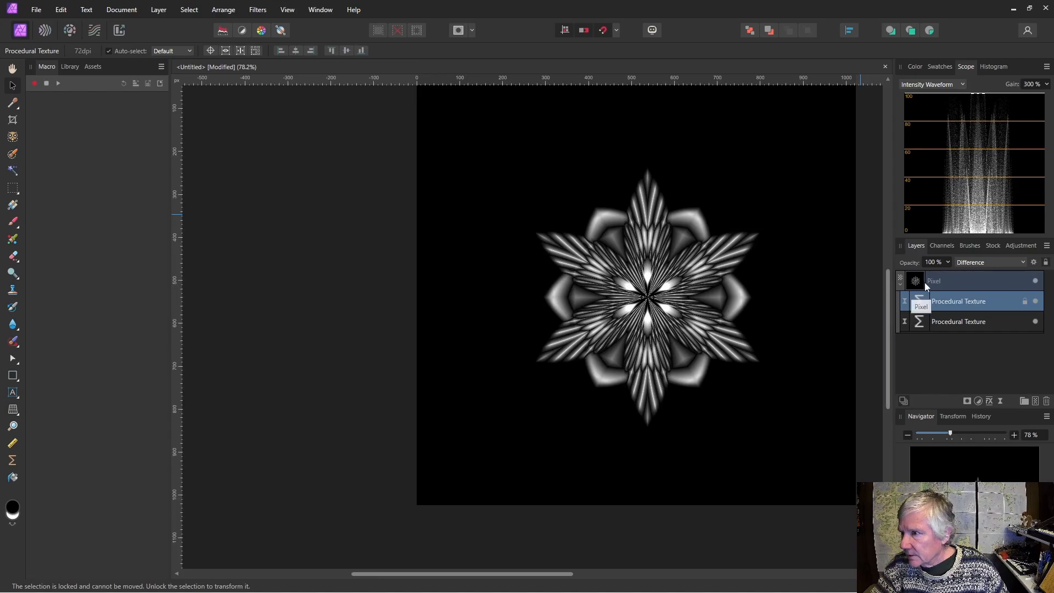
Add a Gradient Map adjustment using the Snow preset, then close its settings.
click(1015, 245)
scroll(979, 287, down, 4)
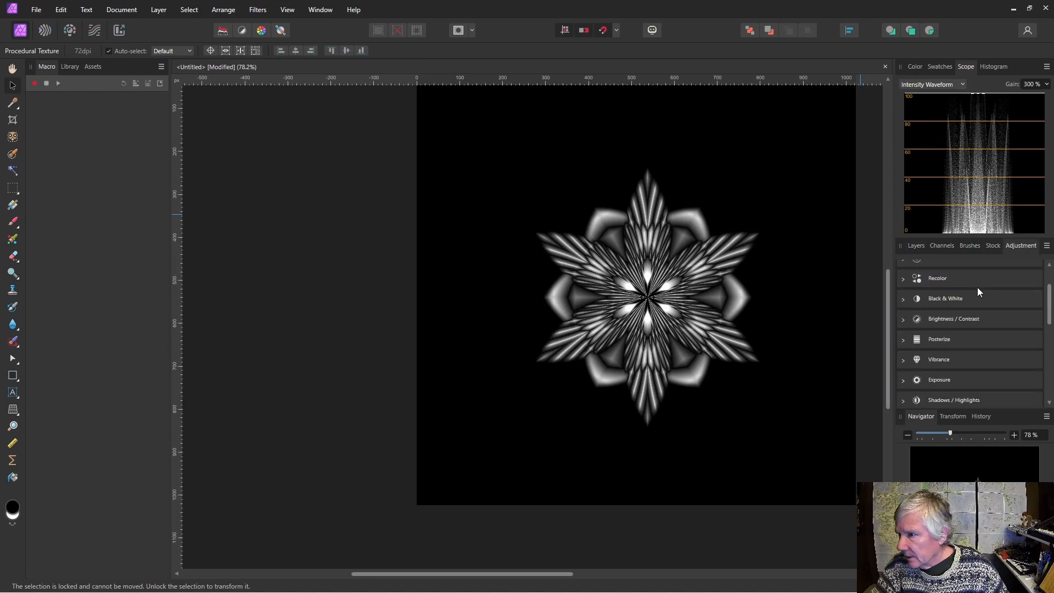
click(918, 376)
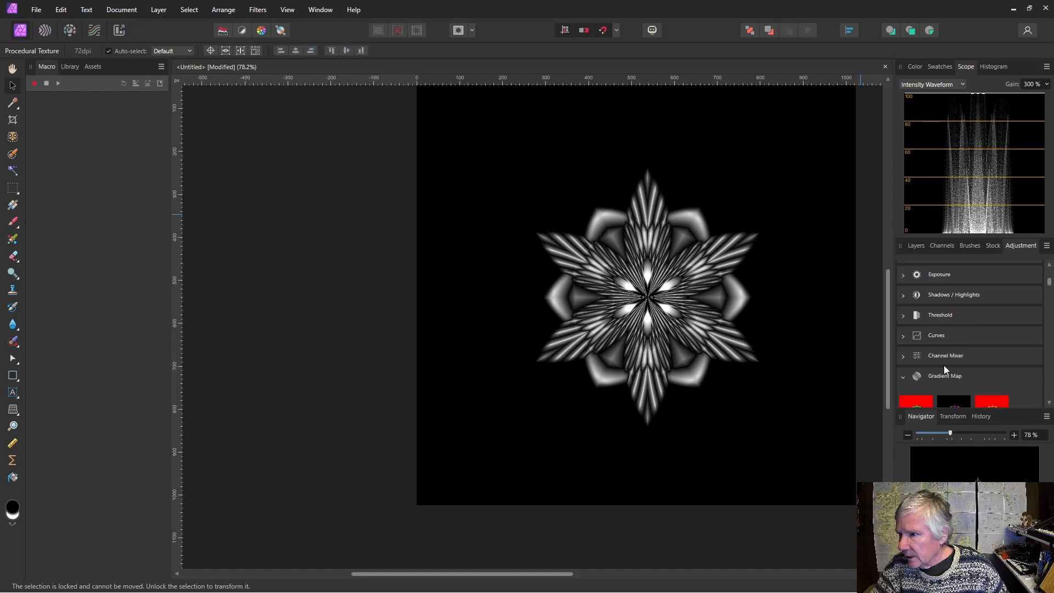
scroll(956, 367, down, 10)
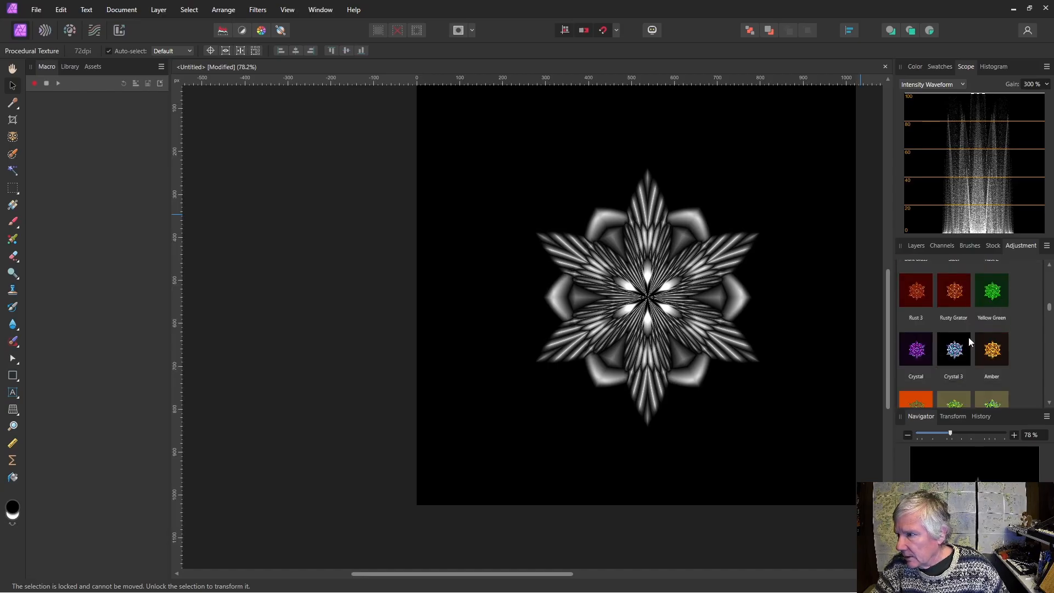
scroll(959, 343, down, 10)
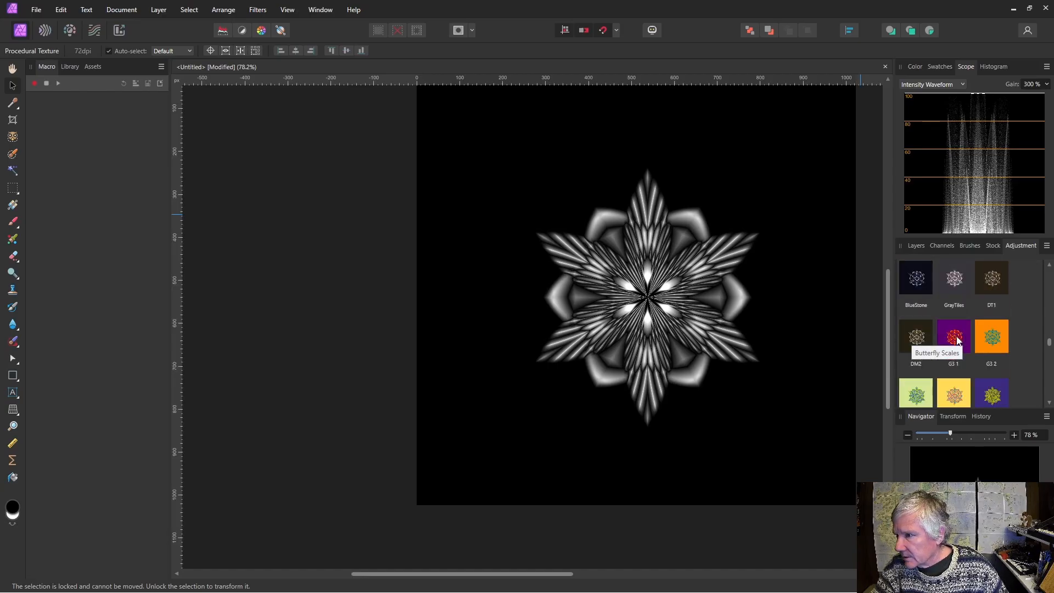
scroll(956, 340, down, 3)
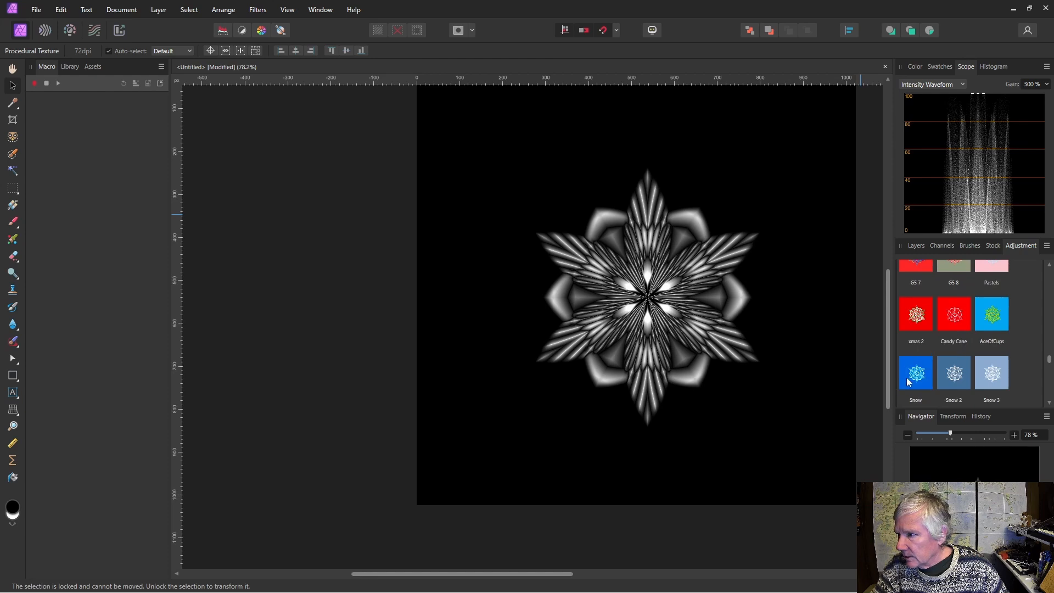
click(921, 373)
drag(791, 430, 277, 133)
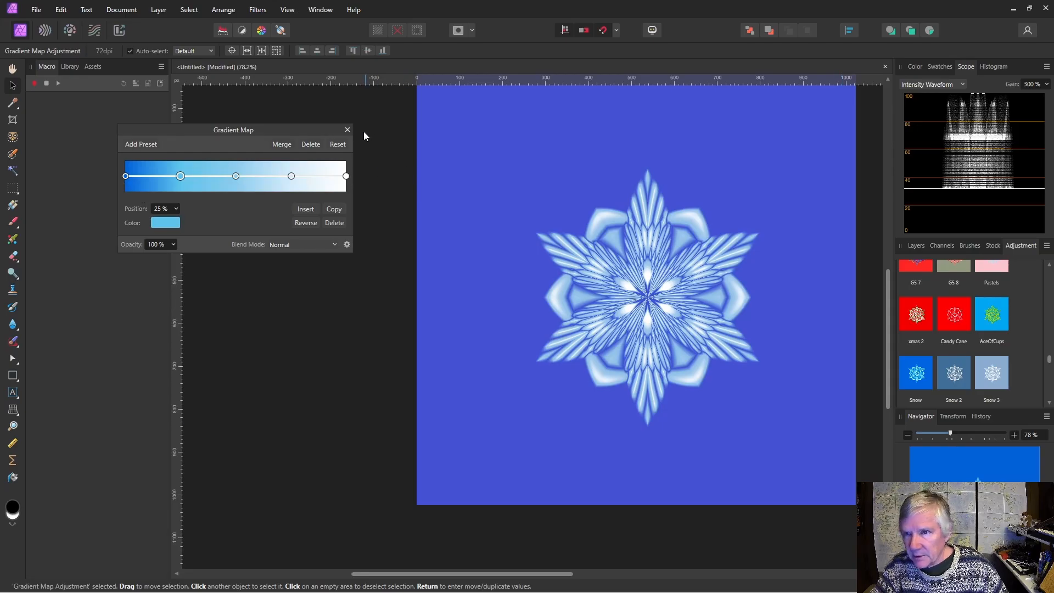
click(347, 130)
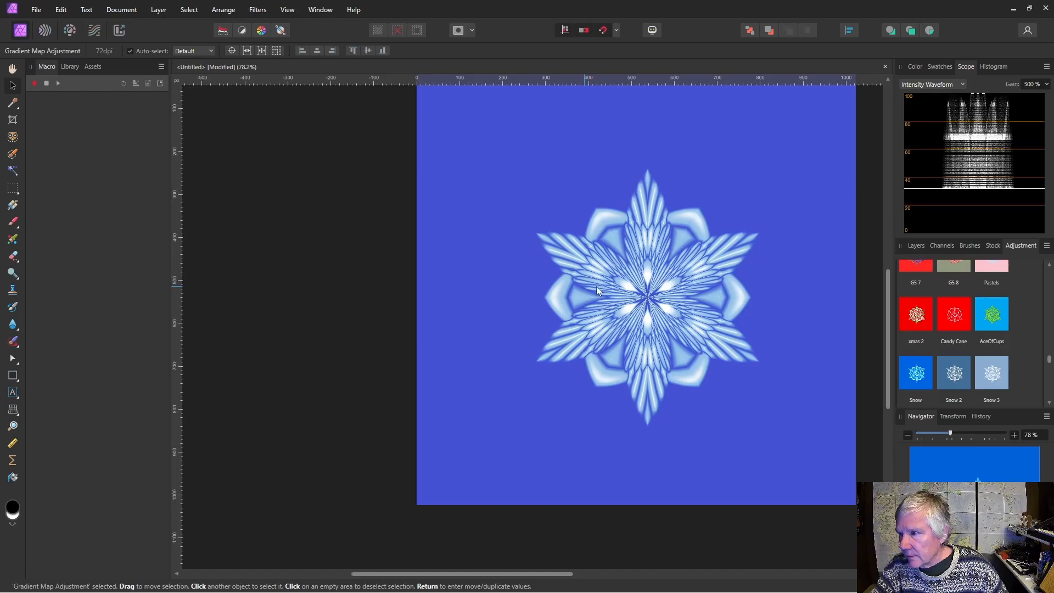
Nest the Gradient Map Adjustment inside the Pixel layer above both Procedural Textures and deselect everything.
click(916, 245)
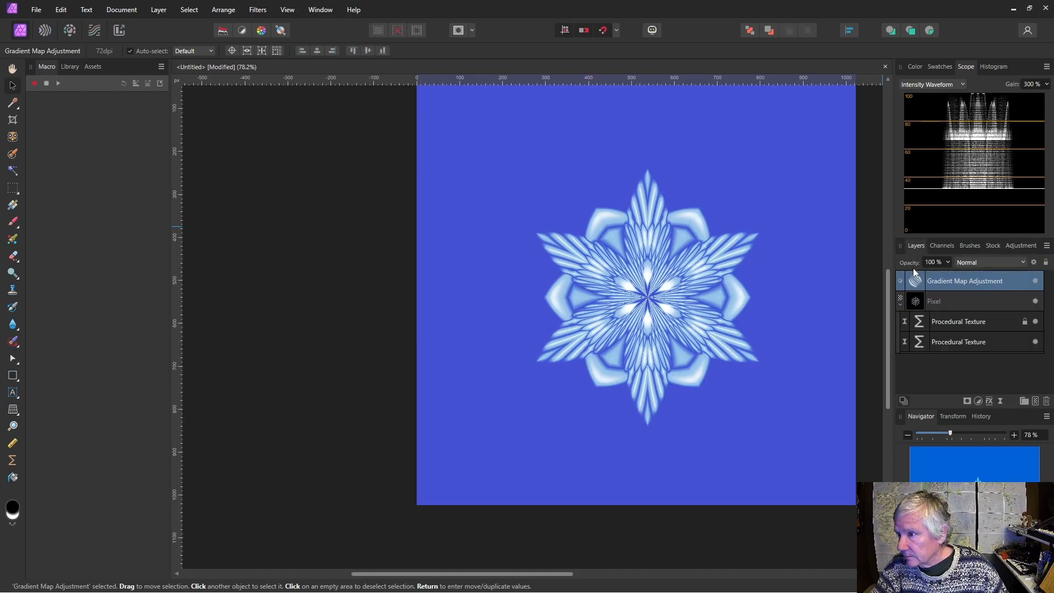
drag(916, 280, 921, 318)
click(929, 370)
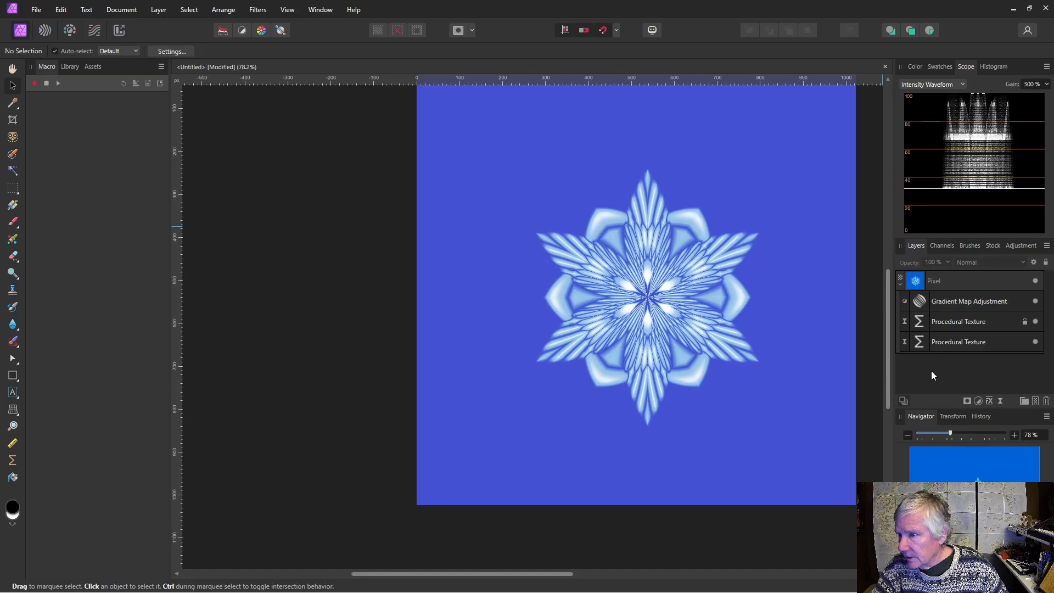